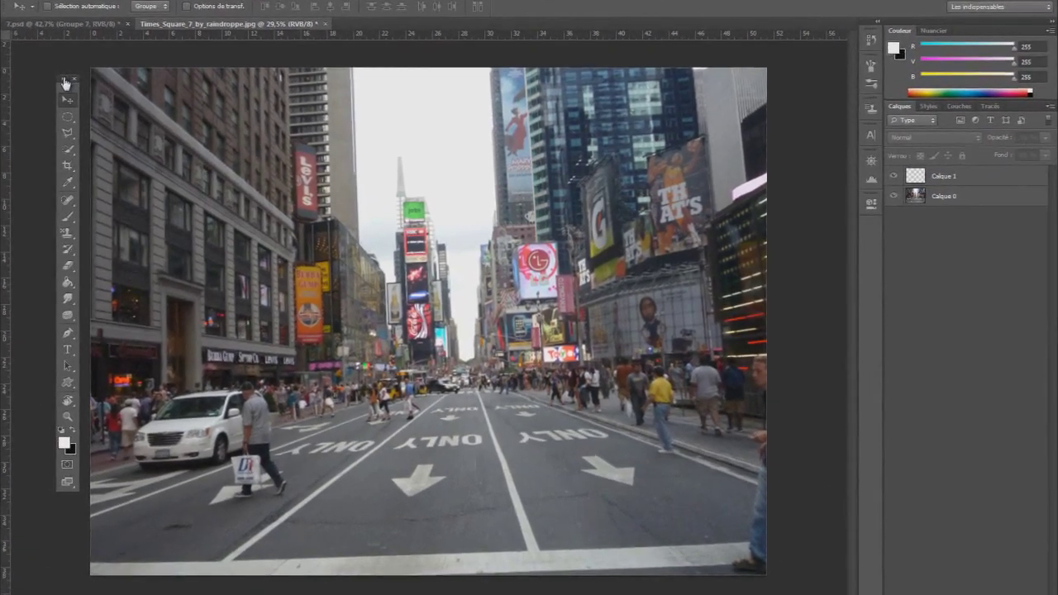
# Try the toolbox in its two-column layout and float it over the middle of the photo, then return it to its place in one column.
pyautogui.click(65, 81)
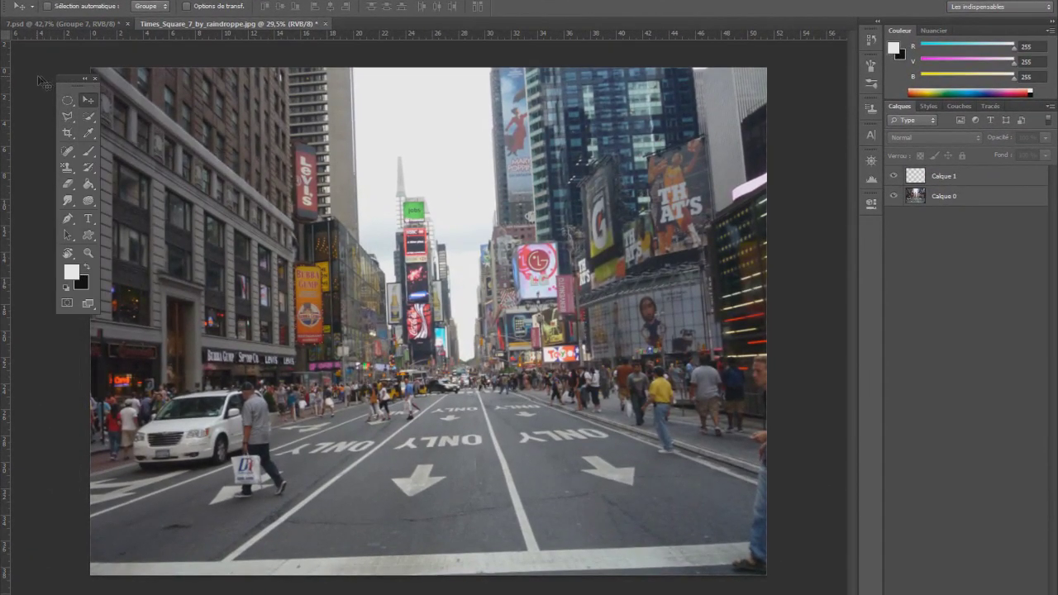
pyautogui.moveTo(60, 76); pyautogui.dragTo(456, 165)
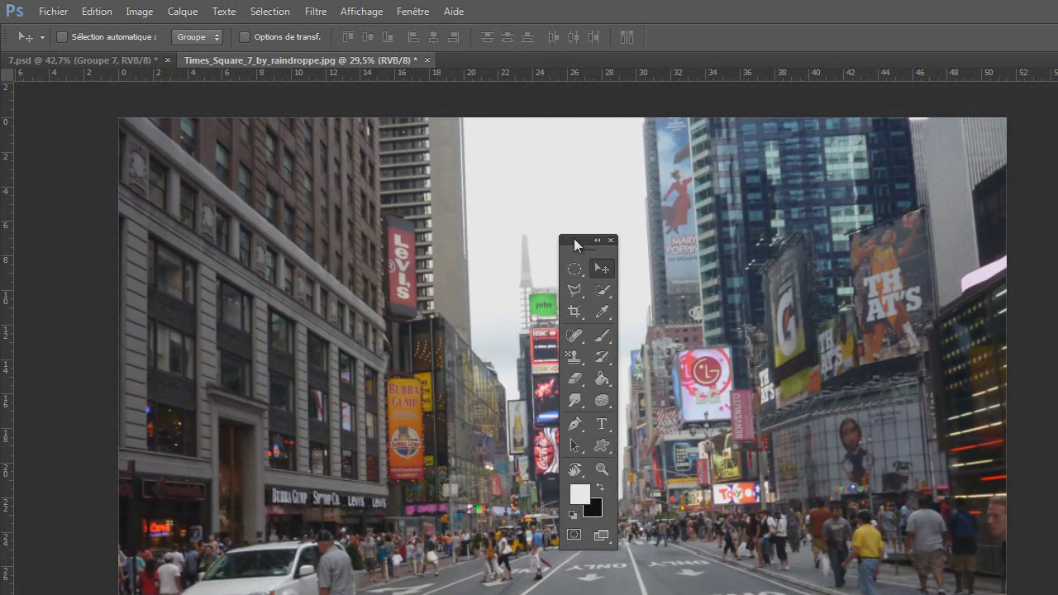
pyautogui.moveTo(576, 242); pyautogui.dragTo(78, 132)
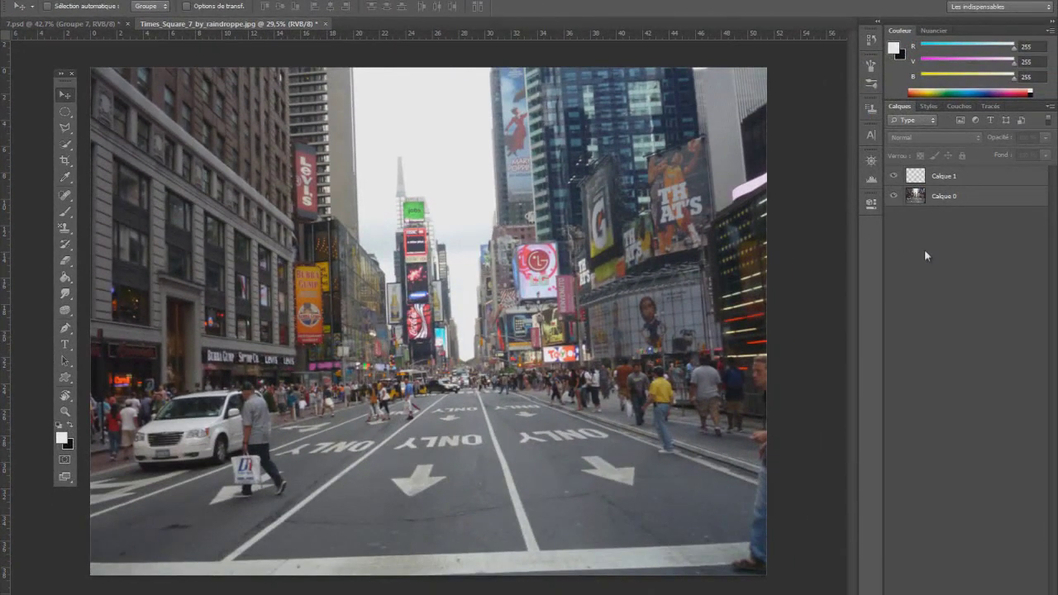
# Add a new empty layer above Calque 1.
pyautogui.click(950, 176)
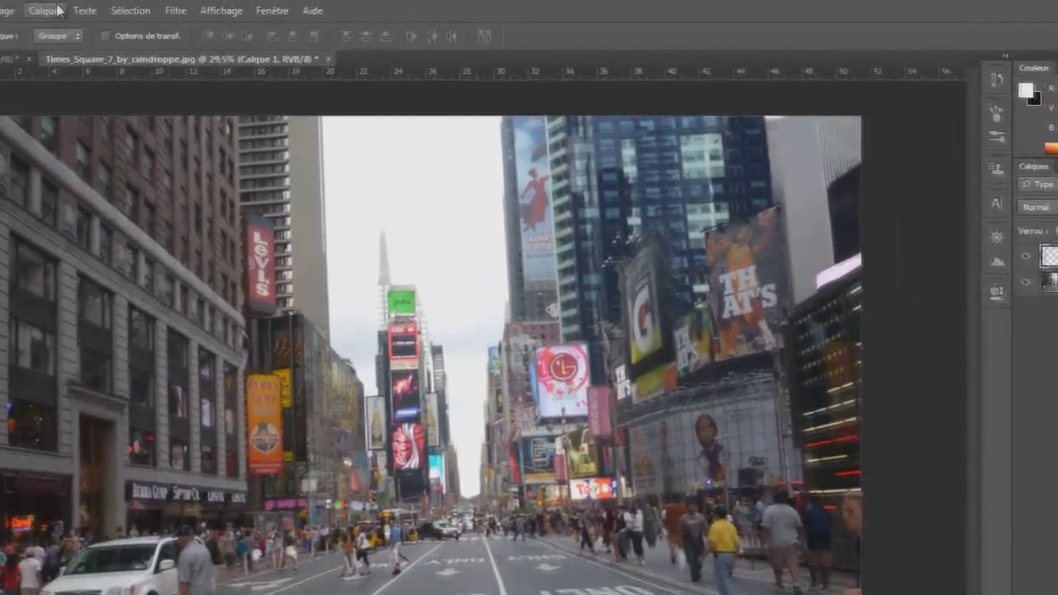
pyautogui.click(40, 10)
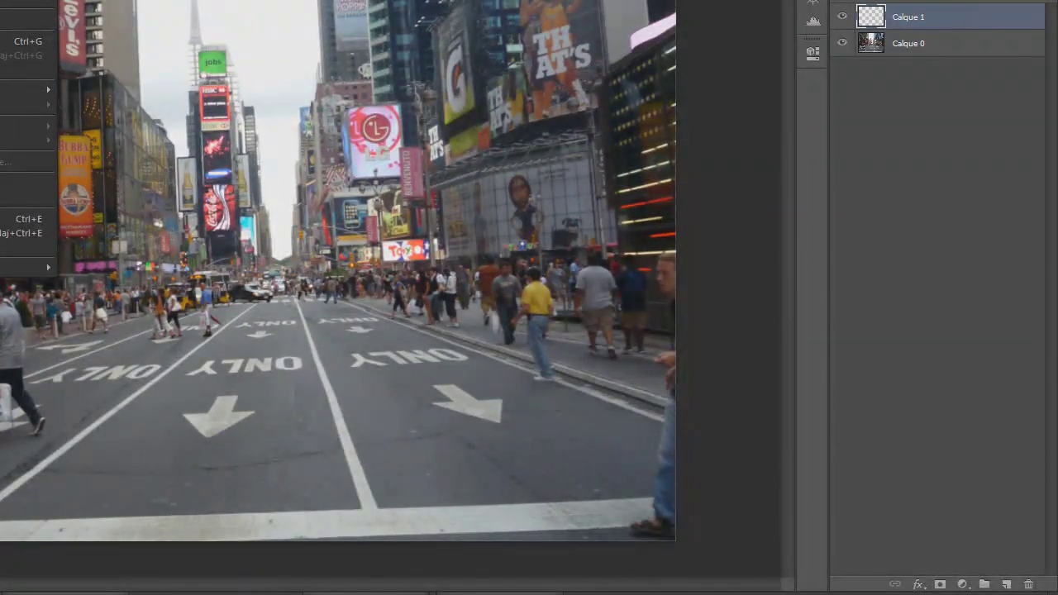
pyautogui.click(878, 275)
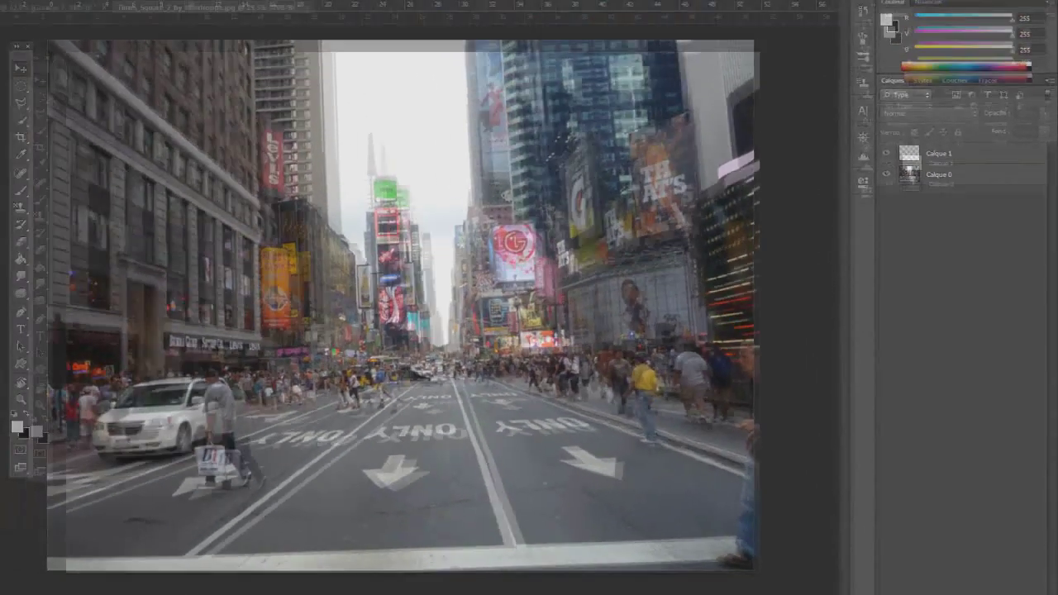
pyautogui.click(1007, 585)
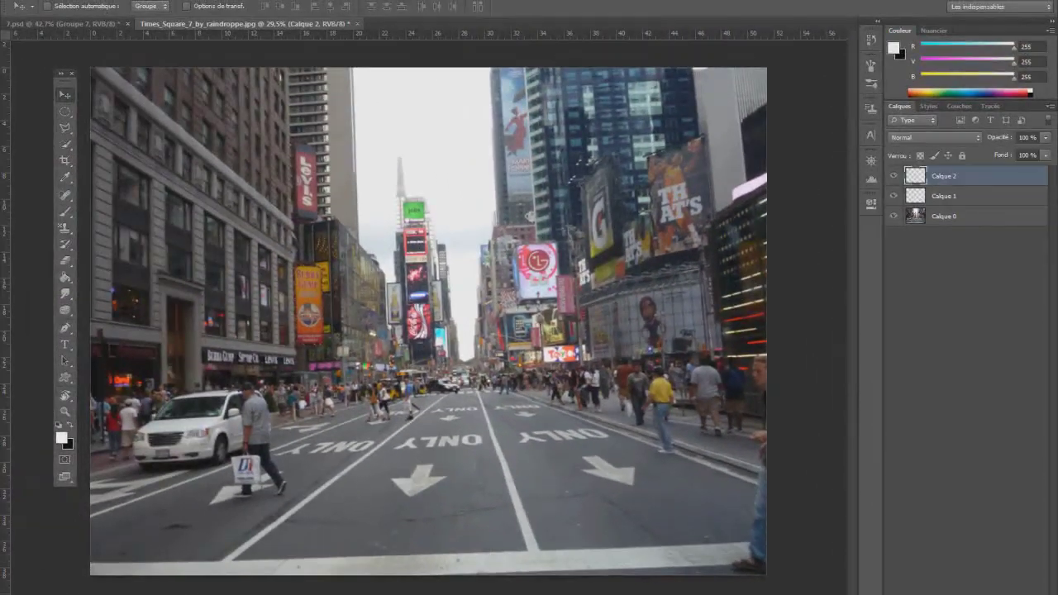
# Delete the empty layers Calque 1 and Calque 2.
pyautogui.click(962, 199)
pyautogui.press('Delete')
pyautogui.click(952, 180)
pyautogui.press('Delete')
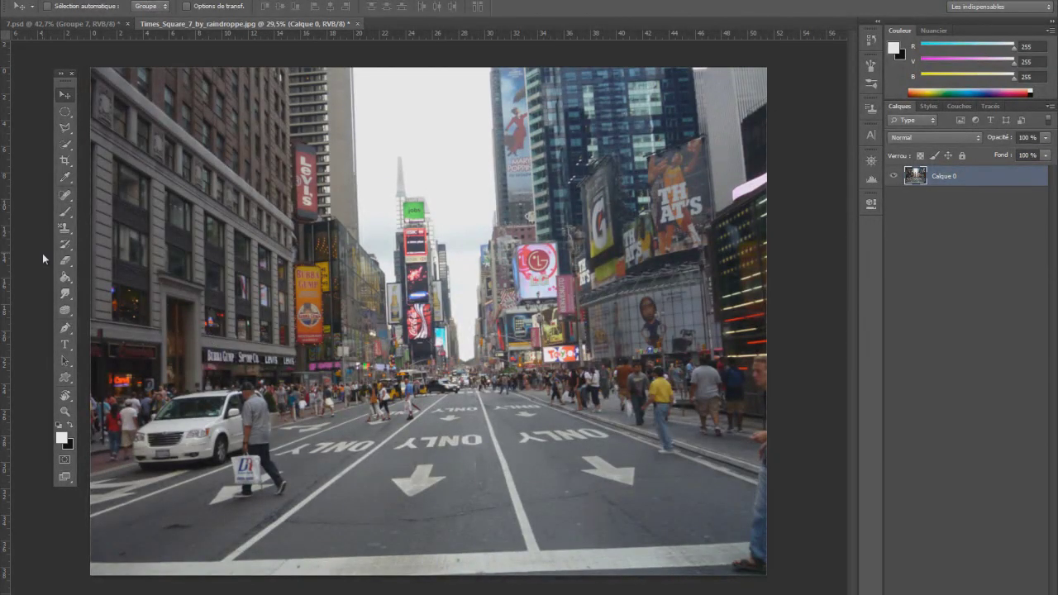
# Shift the Calque 0 photo slightly with the Move tool, nudging it upward and partly back down in small steps.
pyautogui.click(61, 113)
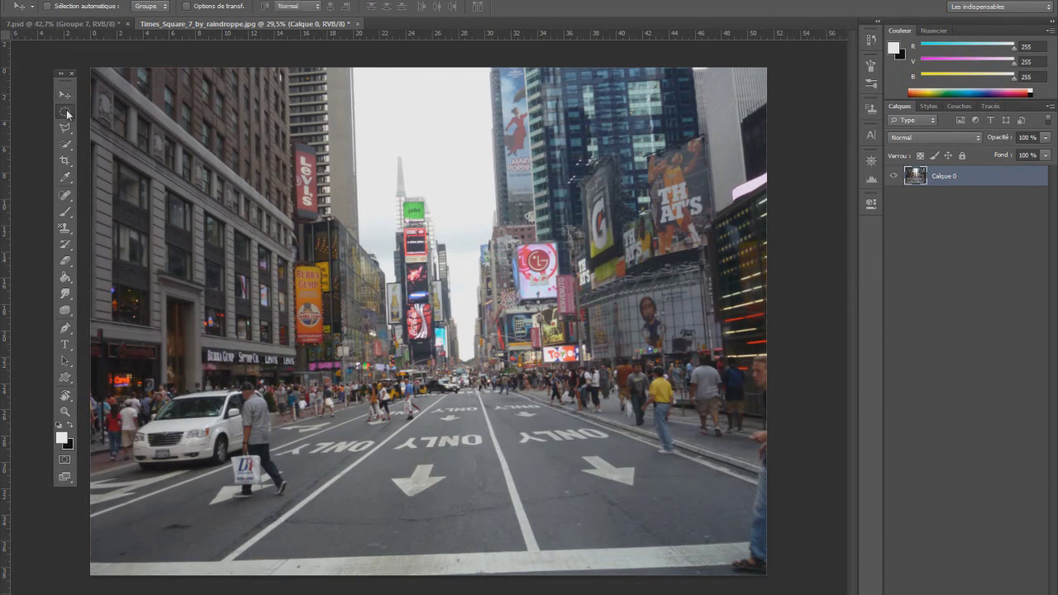
pyautogui.click(64, 97)
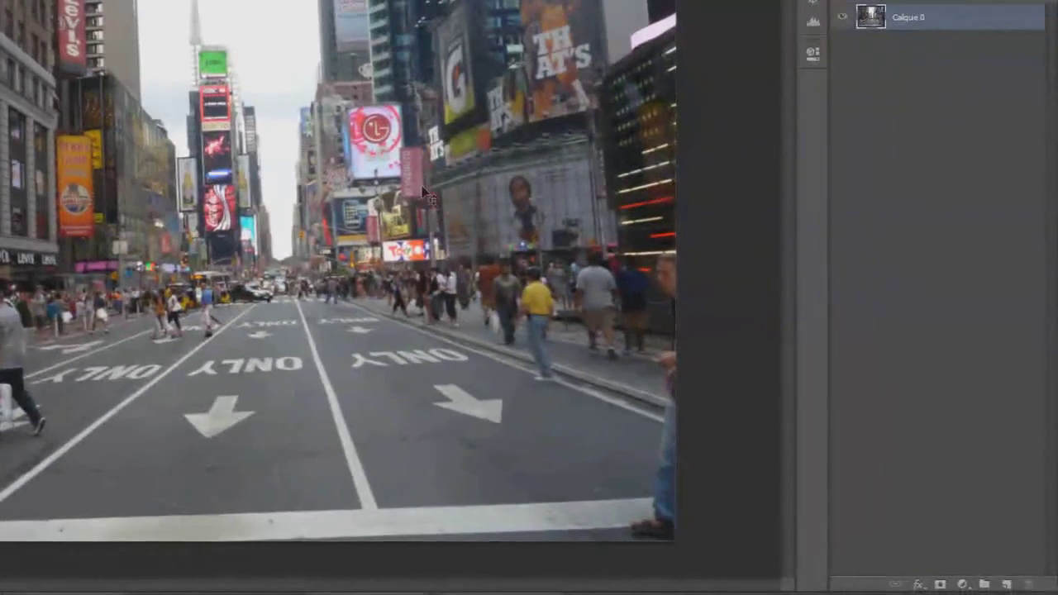
pyautogui.click(882, 58)
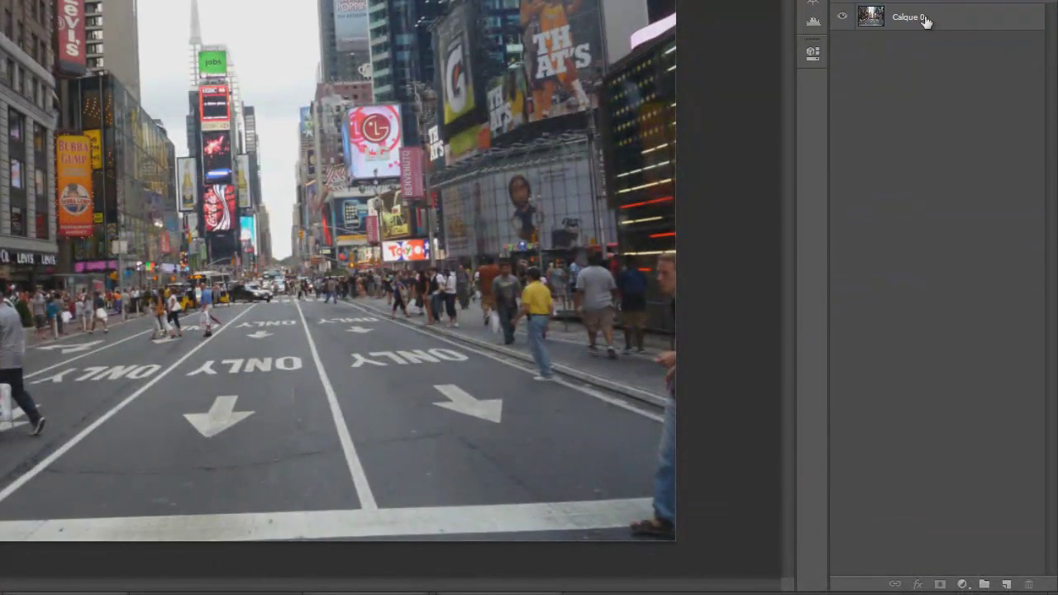
pyautogui.click(926, 18)
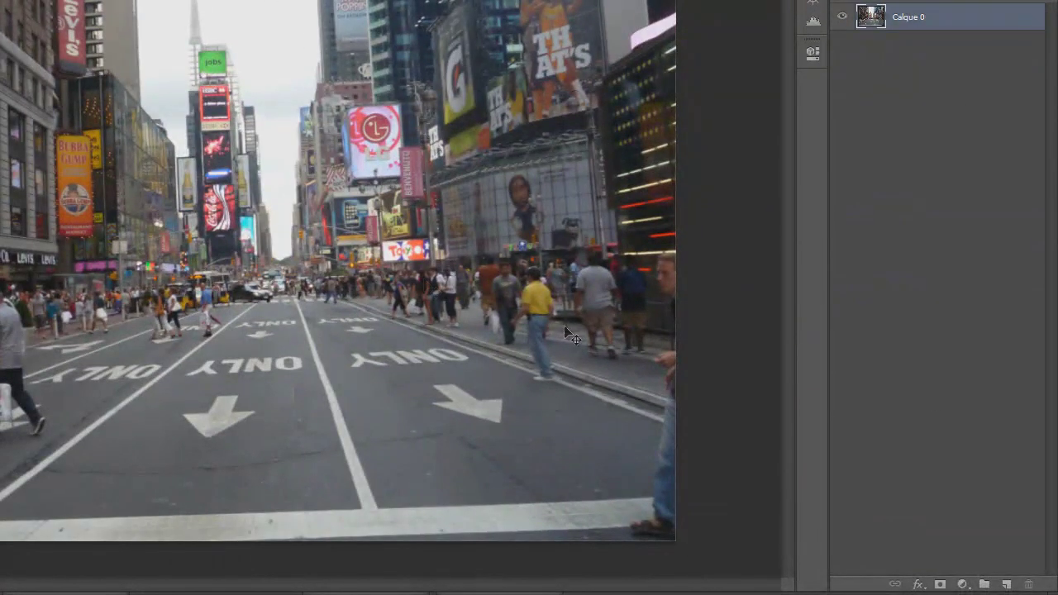
pyautogui.moveTo(233, 200)
pyautogui.mouseDown()
pyautogui.moveTo(218, 200)
pyautogui.moveTo(251, 206)
pyautogui.moveTo(228, 190)
pyautogui.mouseUp()
pyautogui.press('Up')
pyautogui.press('Up')
pyautogui.press('Up')
pyautogui.press('Up')
pyautogui.press('Up')
pyautogui.press('Up')
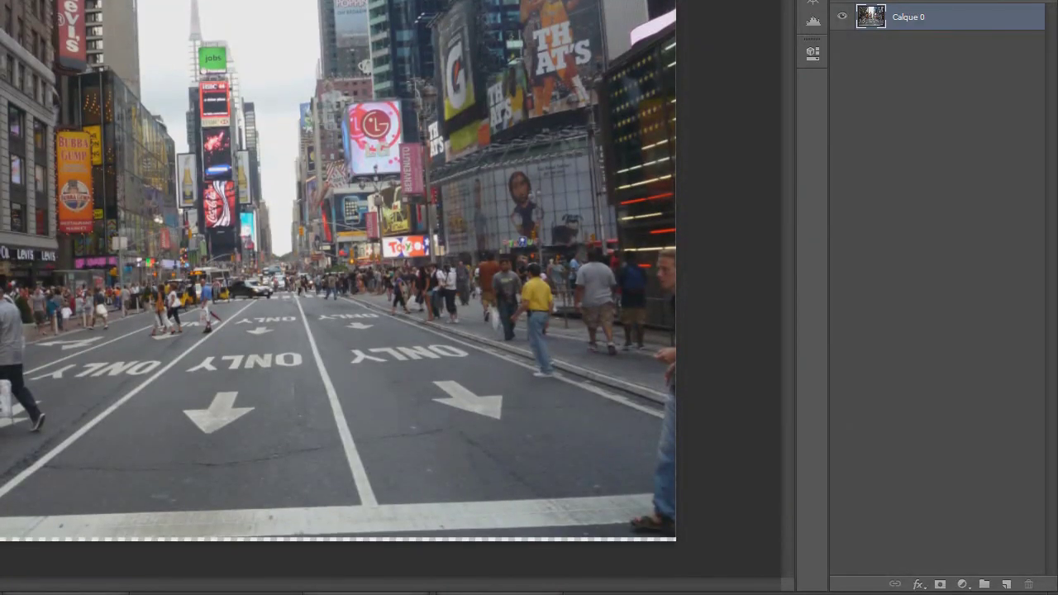
pyautogui.press('Down')
pyautogui.press('Down')
pyautogui.press('Down')
pyautogui.press('Down')
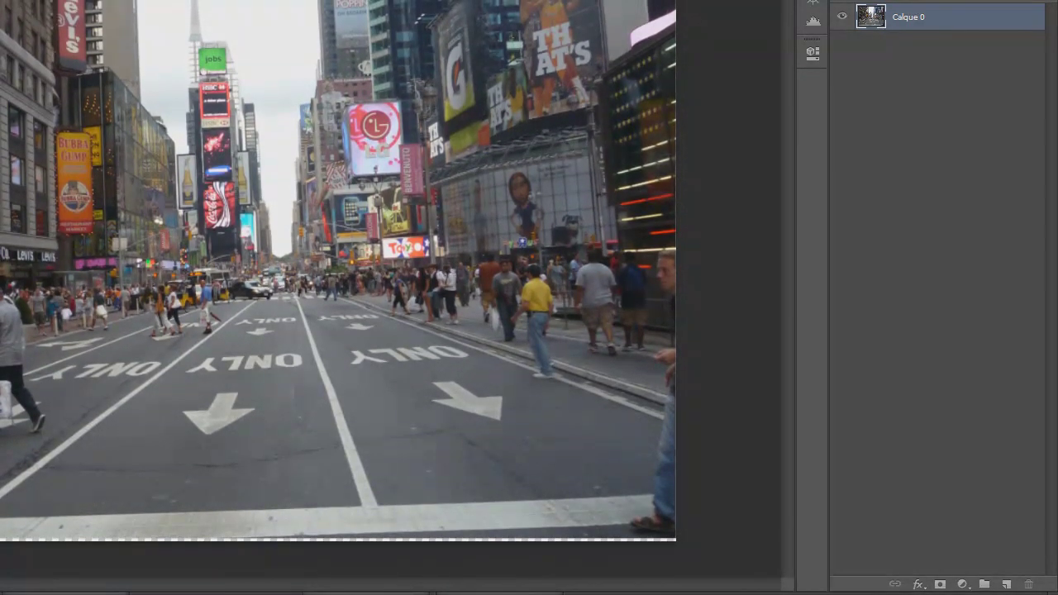
# Nudge the Calque 0 photo to the right, first in small steps and then in larger ones.
pyautogui.press('Right')
pyautogui.press('Right')
pyautogui.press('Right')
pyautogui.press('Right')
pyautogui.press('Right')
pyautogui.press('Right')
pyautogui.press('Right')
pyautogui.press('Right')
pyautogui.press('Right')
pyautogui.press('Right')
pyautogui.press('Right')
pyautogui.press('Right')
pyautogui.press('Right')
pyautogui.press('Right')
pyautogui.press('Right')
pyautogui.press('Right')
pyautogui.press('Right')
pyautogui.press('Right')
pyautogui.press('Right')
pyautogui.press('Right')
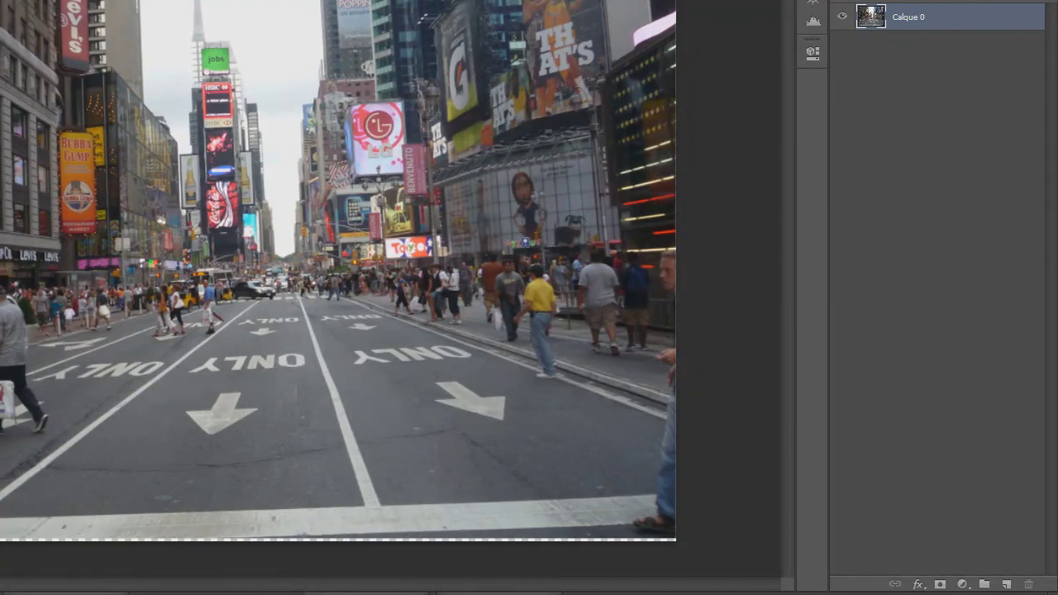
pyautogui.press('Right')
pyautogui.press('Right')
pyautogui.press('Right')
pyautogui.press('Right')
pyautogui.press('Right')
pyautogui.press('Right')
pyautogui.press('Right')
pyautogui.press('Right')
pyautogui.press('Right')
pyautogui.press('Right')
pyautogui.press('Right')
pyautogui.press('Right')
pyautogui.press('Right')
pyautogui.press('Right')
pyautogui.press('Right')
pyautogui.press('Right')
pyautogui.press('Right')
pyautogui.press('Right')
pyautogui.press('Right')
pyautogui.press('Right')
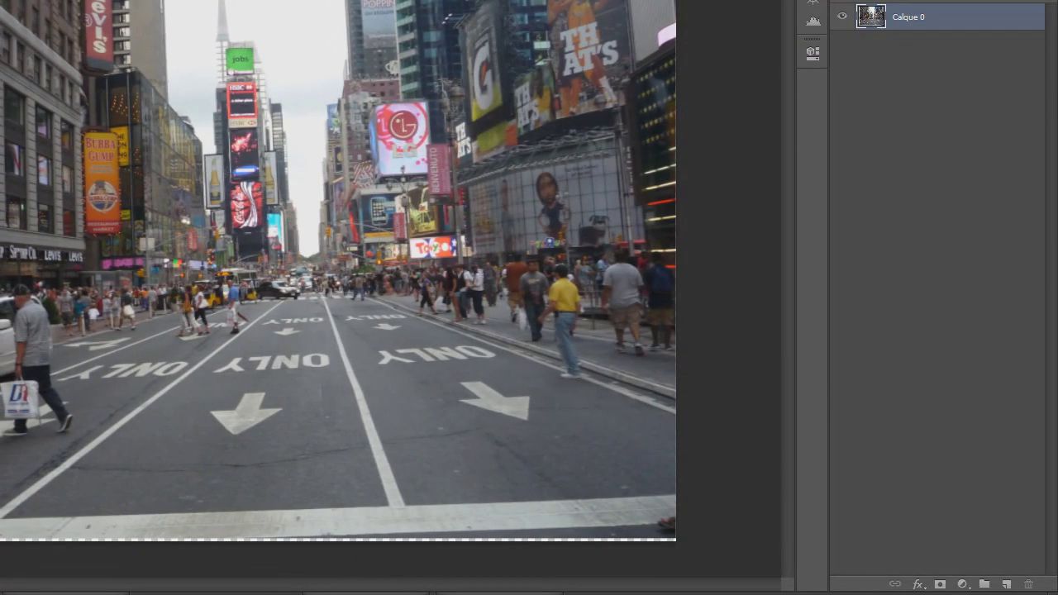
# Nudge the Calque 0 photo back to the left until it meets the canvas edge again.
pyautogui.press('Left')
pyautogui.press('Left')
pyautogui.press('Left')
pyautogui.press('Left')
pyautogui.press('Left')
pyautogui.press('Left')
pyautogui.press('Left')
pyautogui.press('Left')
pyautogui.press('Left')
pyautogui.press('Left')
pyautogui.press('Left')
pyautogui.press('Left')
pyautogui.press('Left')
pyautogui.press('Left')
pyautogui.press('Left')
pyautogui.press('Left')
pyautogui.press('Left')
pyautogui.press('Left')
pyautogui.press('Left')
pyautogui.press('Left')
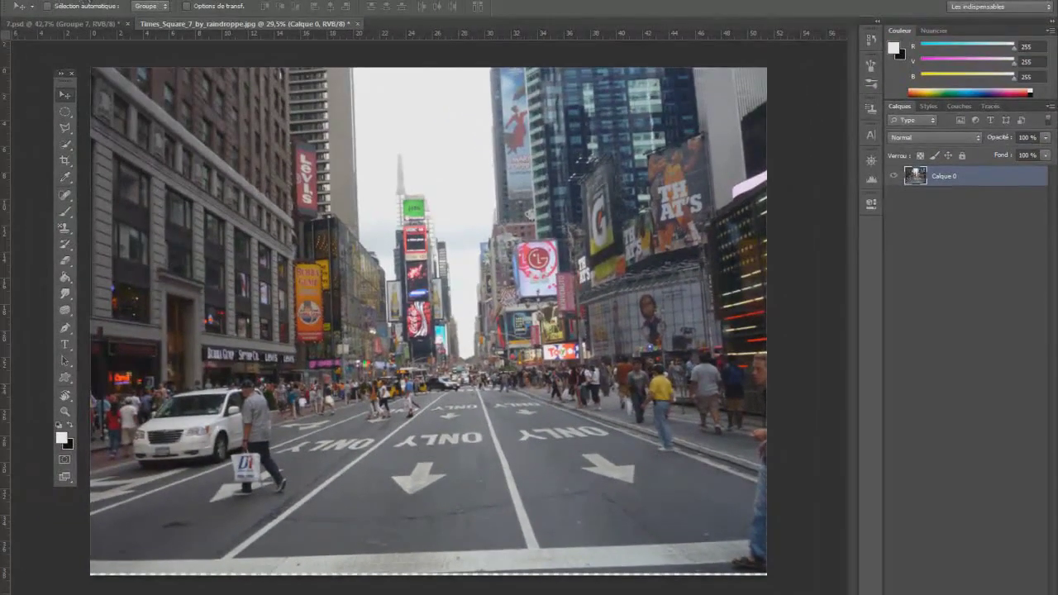
# Undo the nudges of the photo and keep layer Calque 0 selected.
pyautogui.click(76, 2)
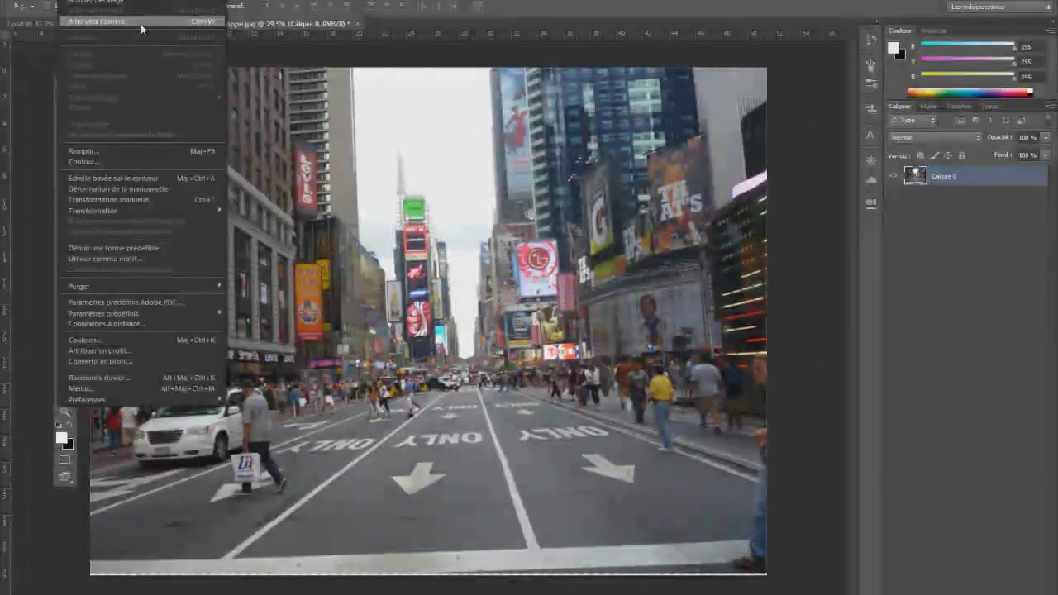
pyautogui.click(145, 23)
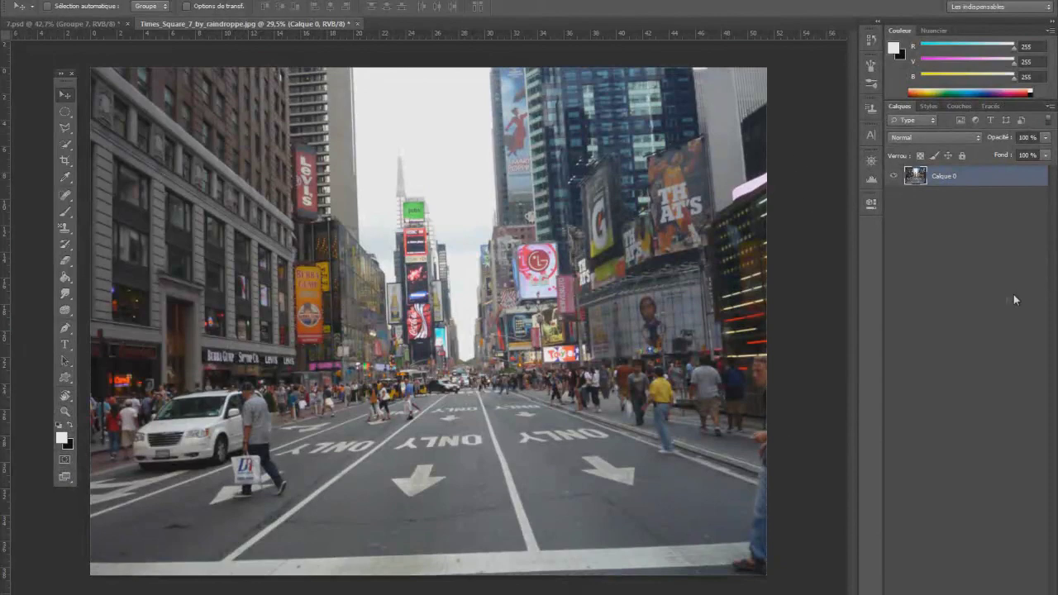
pyautogui.click(961, 187)
pyautogui.click(961, 186)
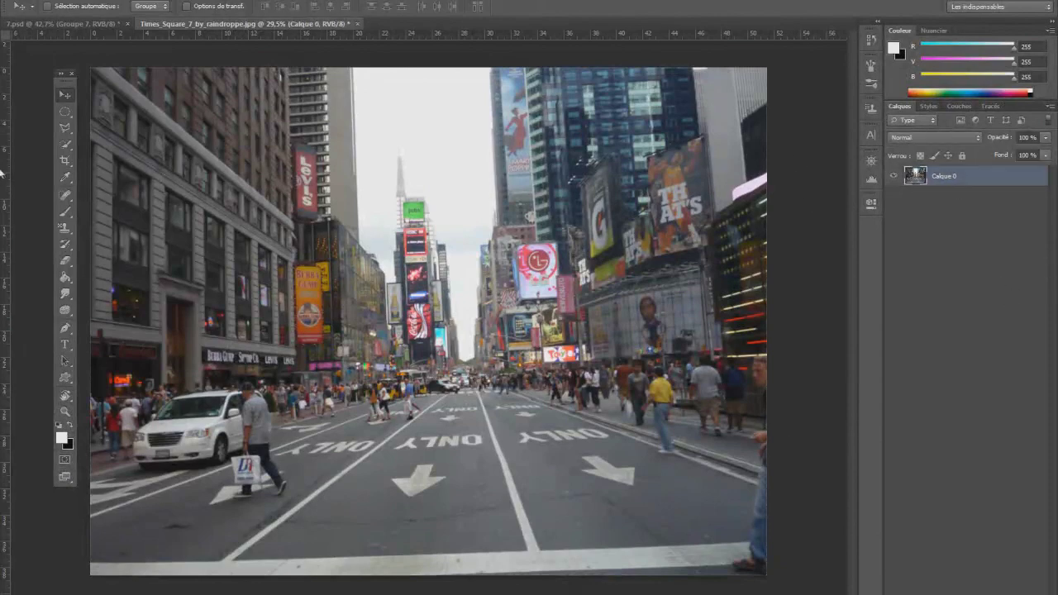
pyautogui.click(64, 113)
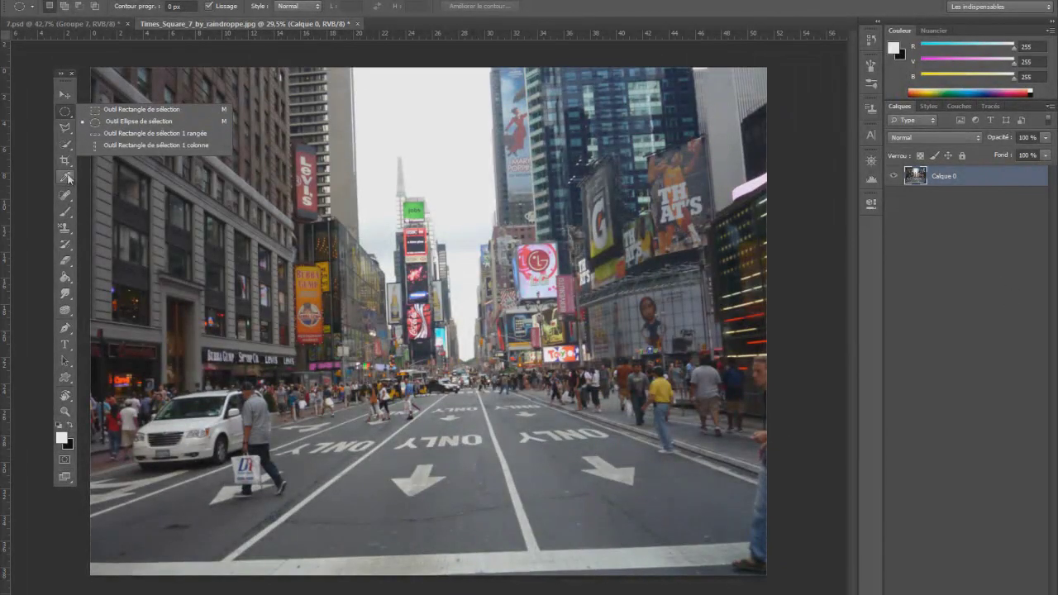
pyautogui.click(65, 143)
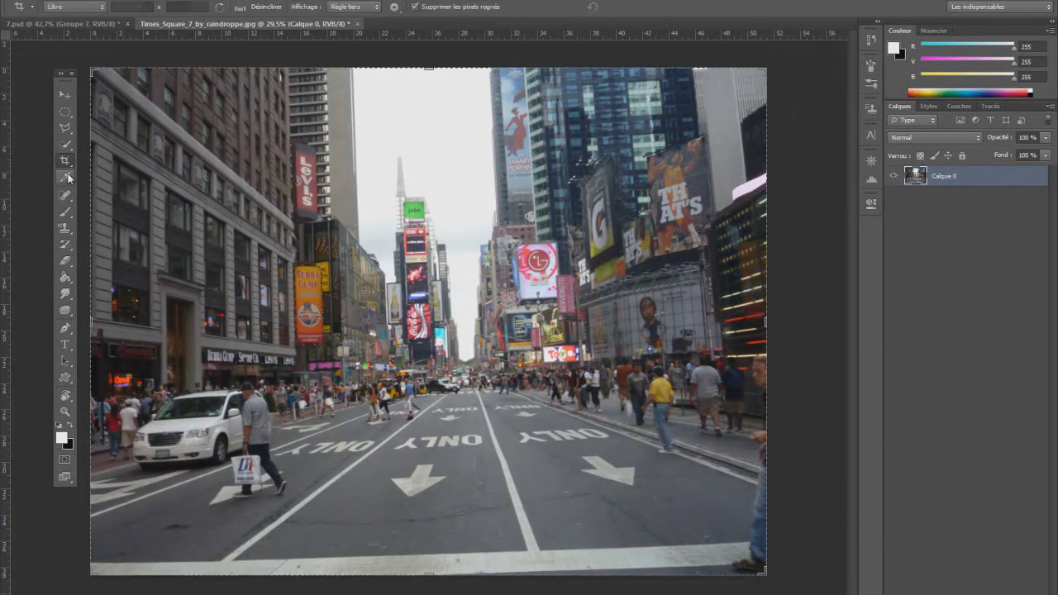
pyautogui.click(65, 114)
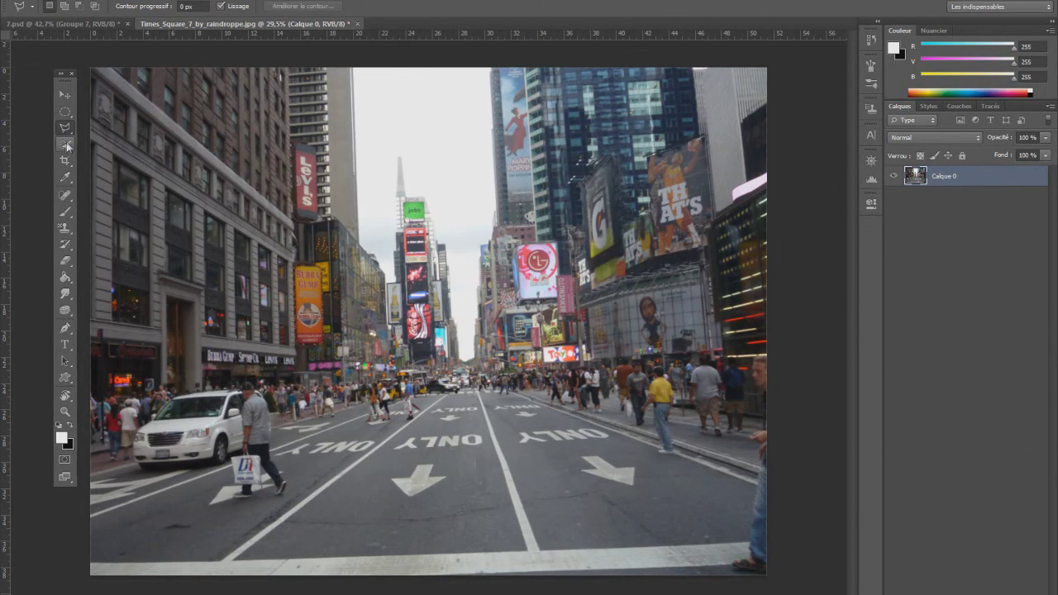
pyautogui.click(69, 146)
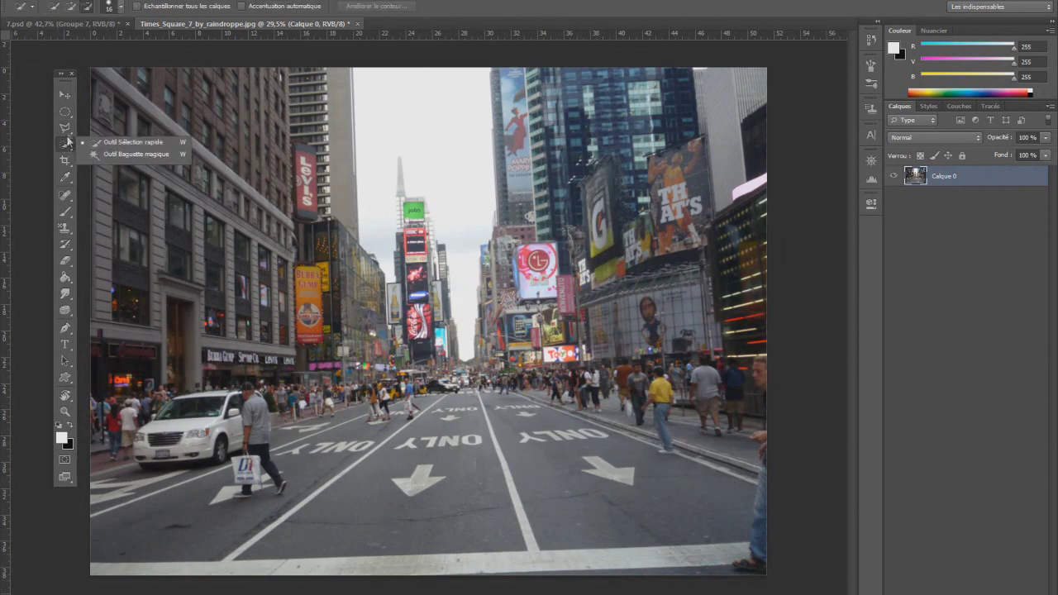
pyautogui.press('m')
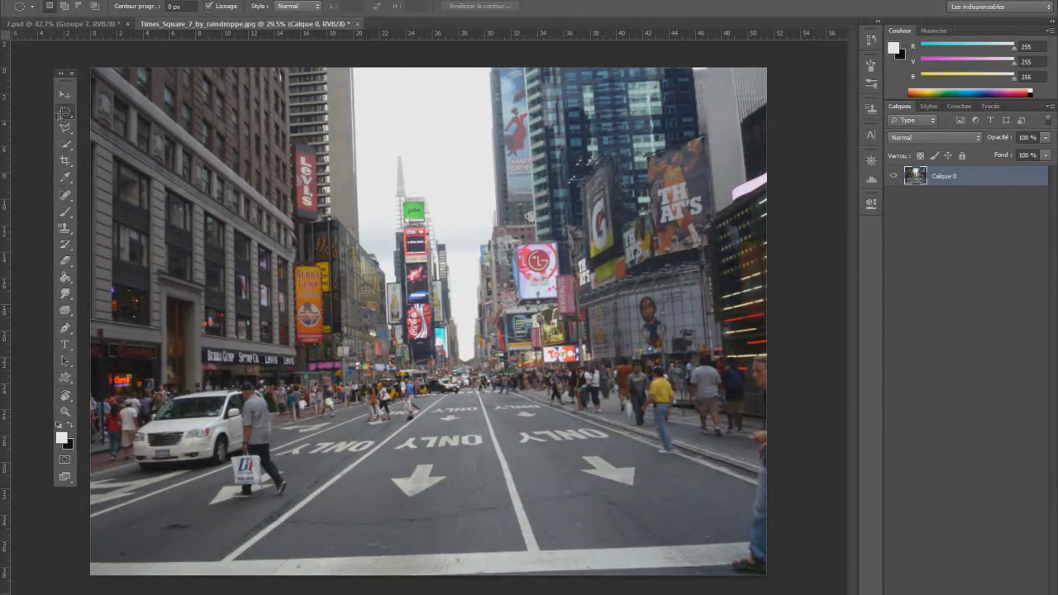
# Draw a circular selection about 25 cm across over the middle of the street photo with the Elliptical Marquee tool.
pyautogui.click(65, 113)
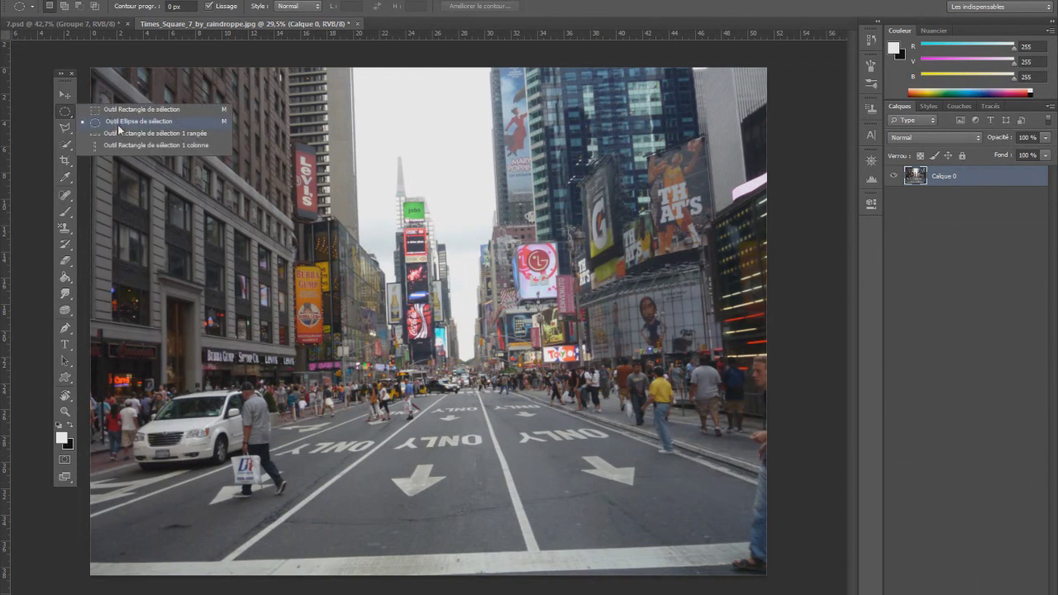
pyautogui.click(128, 109)
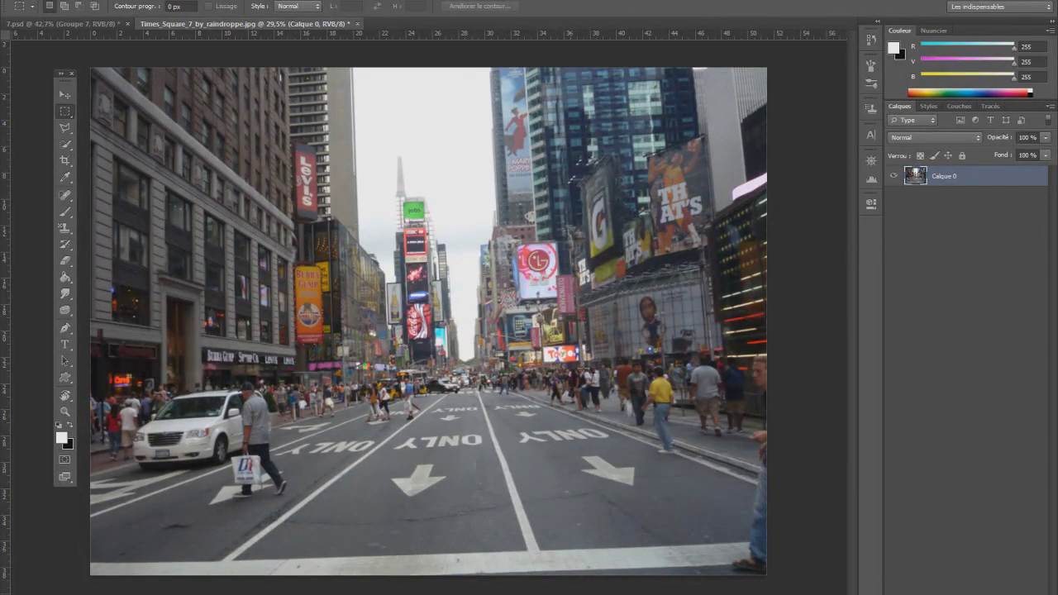
pyautogui.click(72, 114)
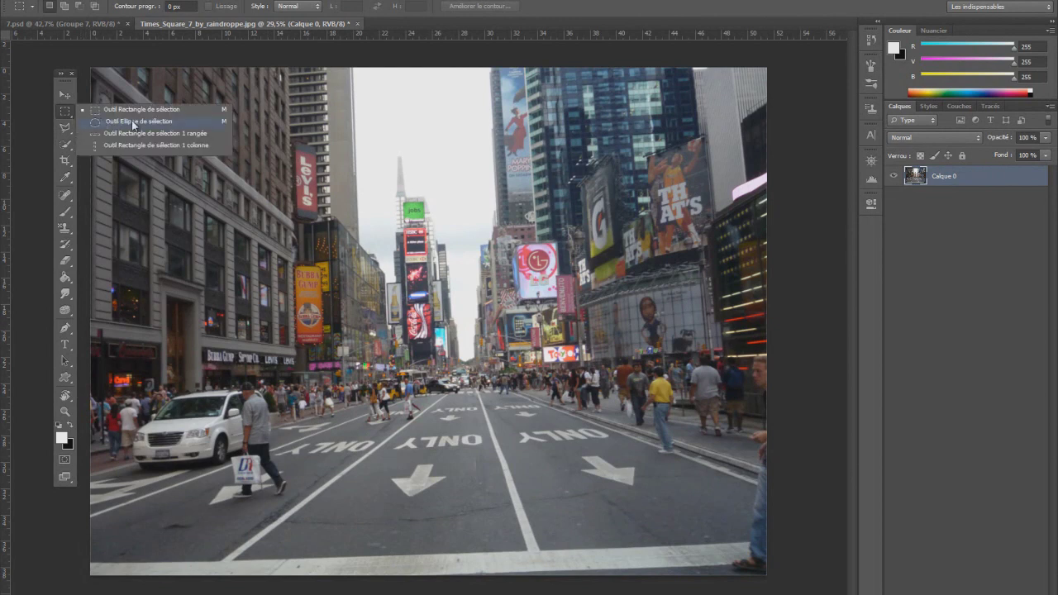
pyautogui.click(132, 121)
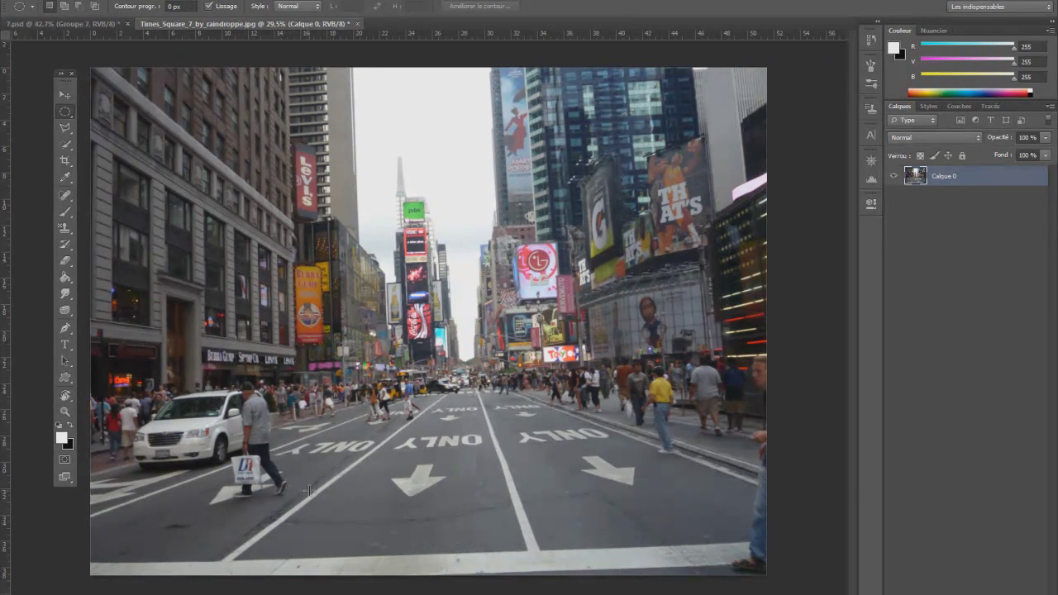
pyautogui.moveTo(305, 490); pyautogui.dragTo(628, 156)
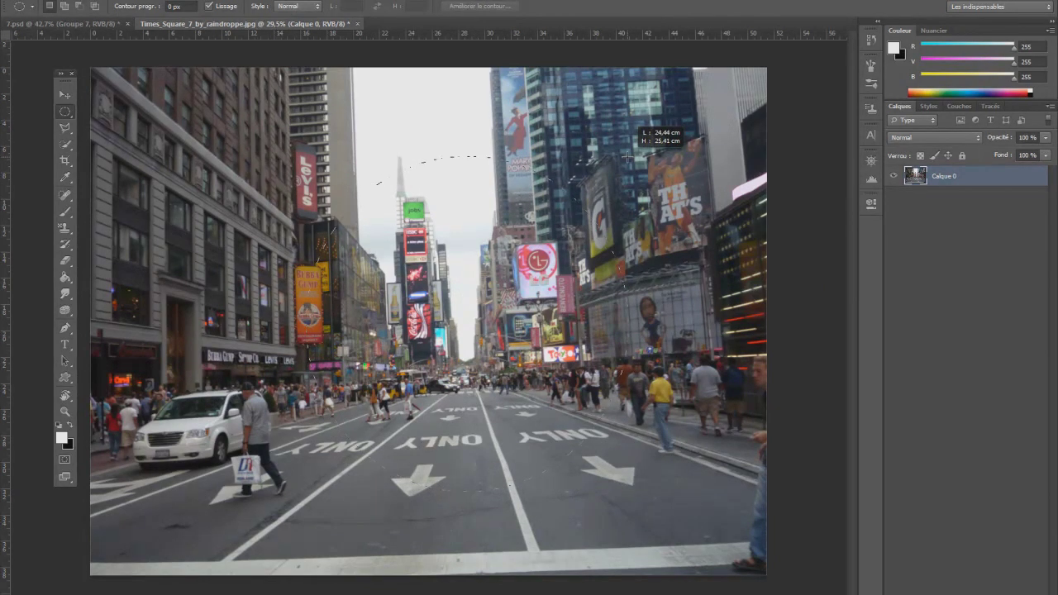
pyautogui.moveTo(628, 156); pyautogui.dragTo(642, 119)
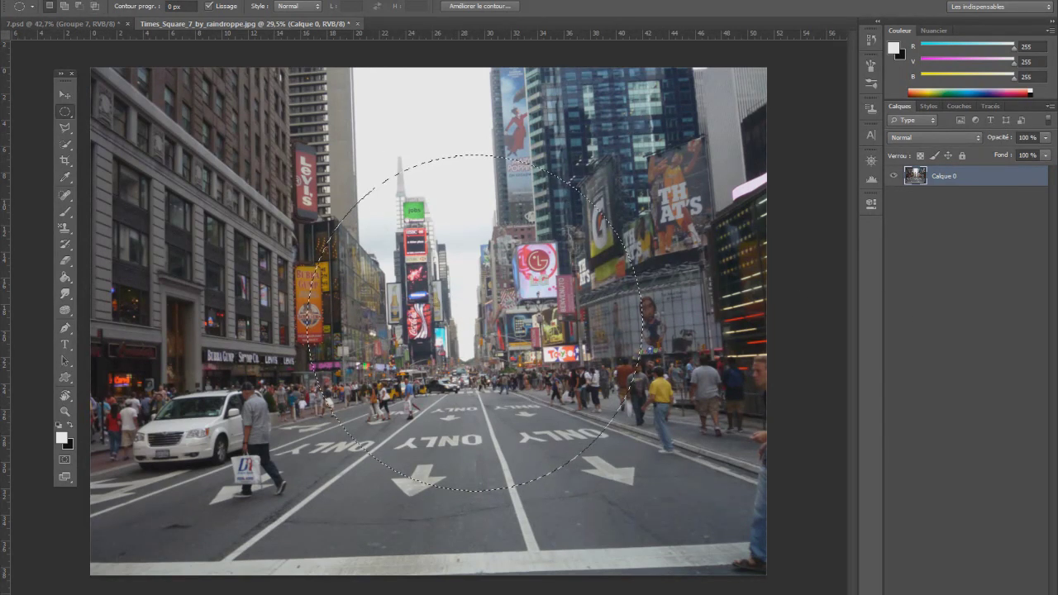
# Add a new layer above the photo and set the Paint Bucket's foreground colour to light grey, RGB 193, 193, 193.
pyautogui.hotkey('ctrl', 'shift', 'alt', 'n')
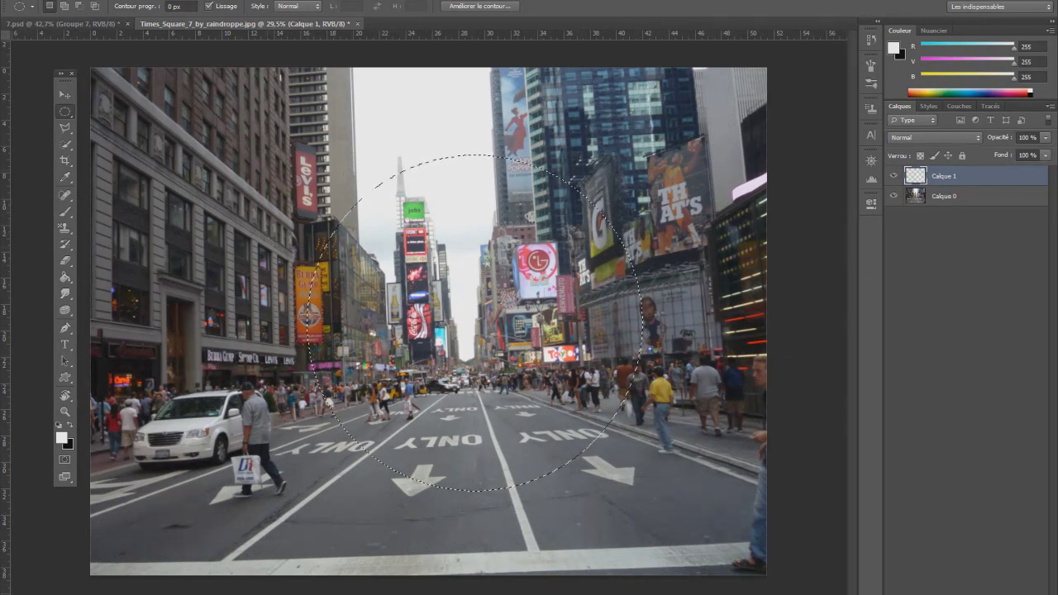
pyautogui.click(67, 282)
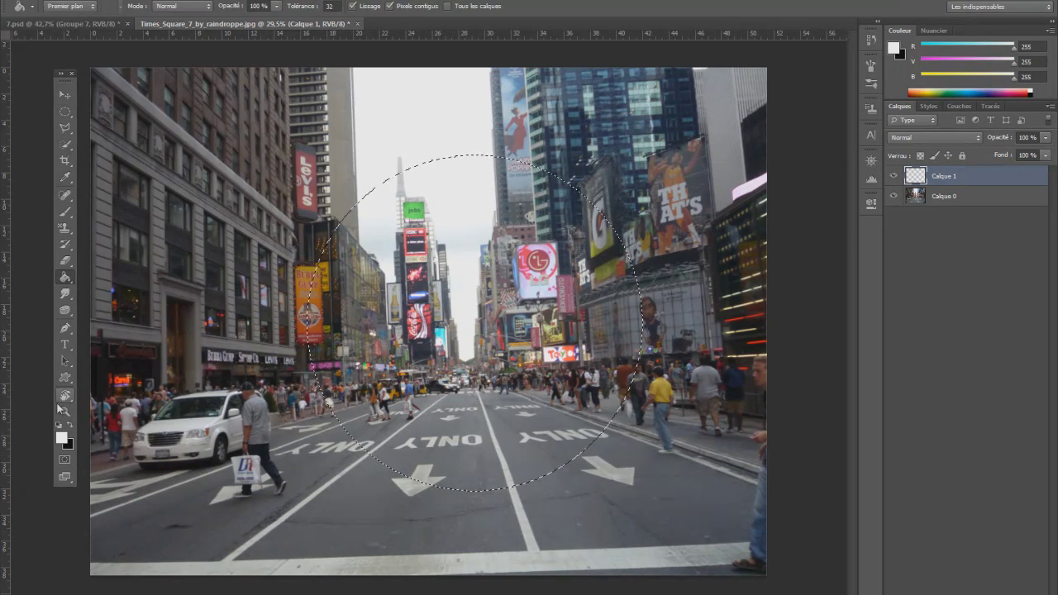
pyautogui.click(63, 440)
pyautogui.moveTo(621, 471)
pyautogui.mouseDown()
pyautogui.moveTo(622, 456)
pyautogui.moveTo(622, 471)
pyautogui.mouseUp()
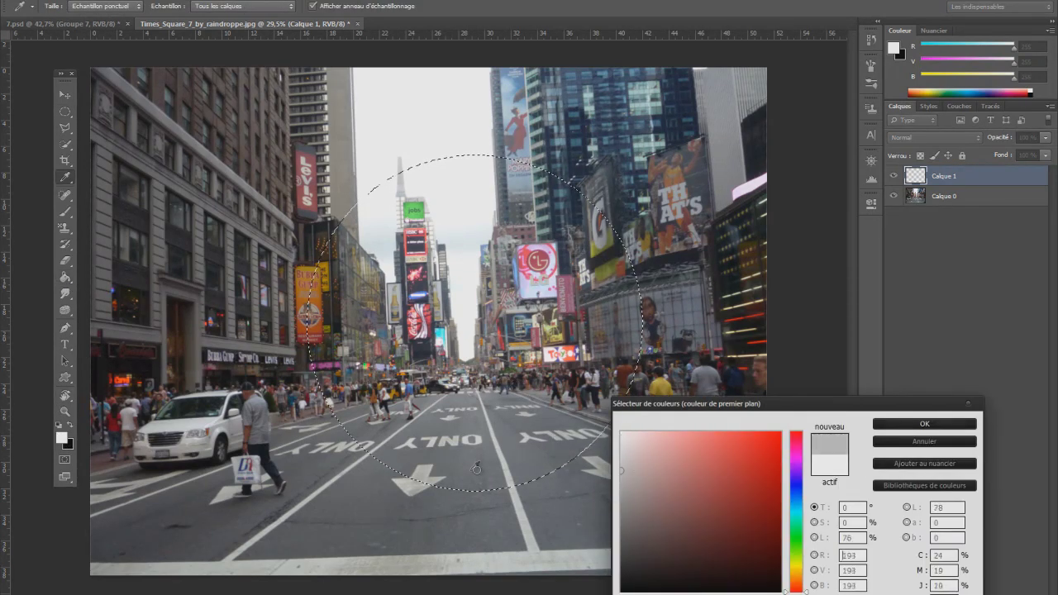
pyautogui.click(924, 424)
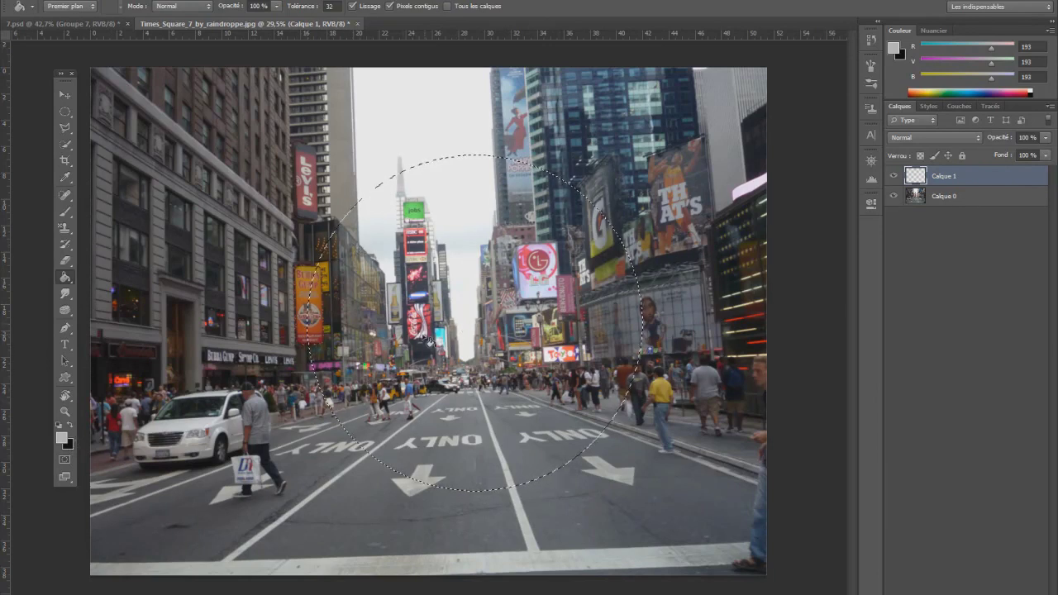
# Fill the circular selection on layer Calque 1 with the light grey foreground colour and deselect it.
pyautogui.click(552, 311)
pyautogui.click(83, 0)
pyautogui.click(98, 22)
pyautogui.click(578, 252)
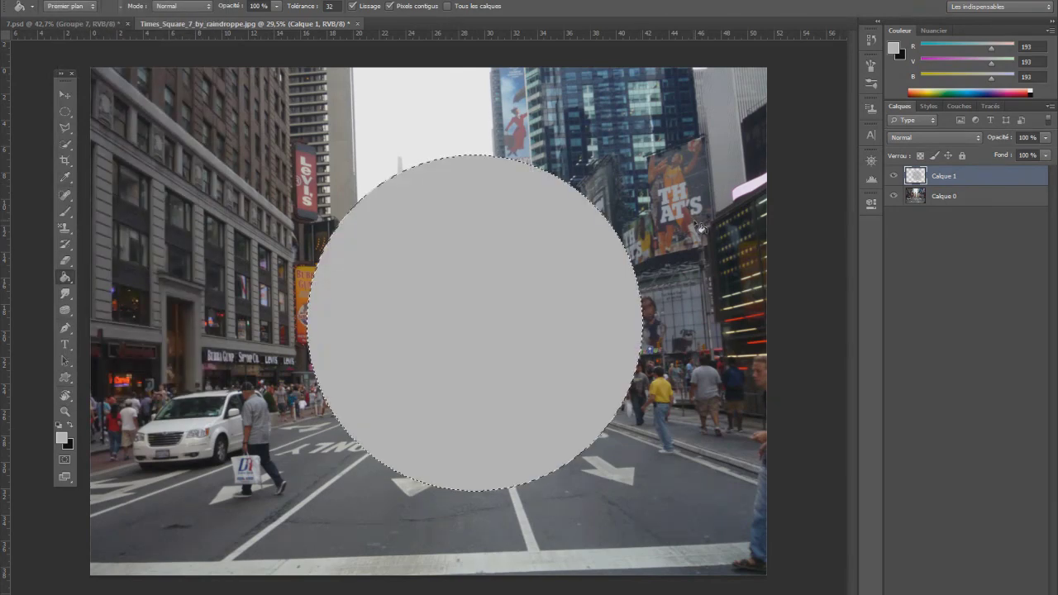
pyautogui.click(219, 12)
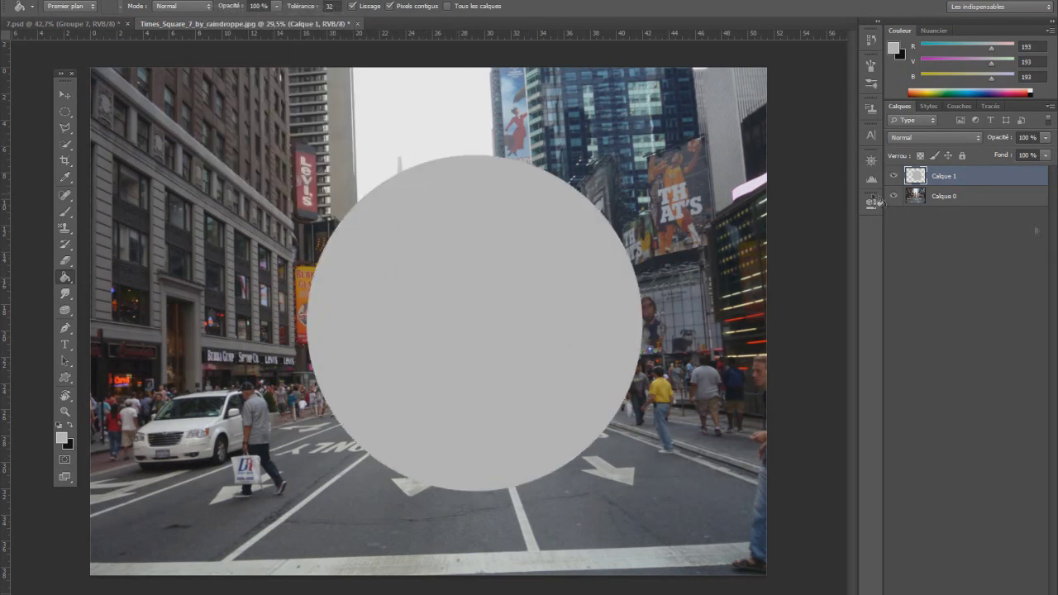
# Undo the grey circle and its extra layer so that only the Calque 0 photo remains.
pyautogui.hotkey('ctrl', 'e')
pyautogui.hotkey('ctrl', 'alt', 'z')
pyautogui.hotkey('ctrl', 'alt', 'z')
pyautogui.hotkey('ctrl', 'alt', 'z')
# Draw a rectangular selection over the middle of the street photo with the Rectangular Marquee tool, and deselect it.
pyautogui.rightClick(66, 111)
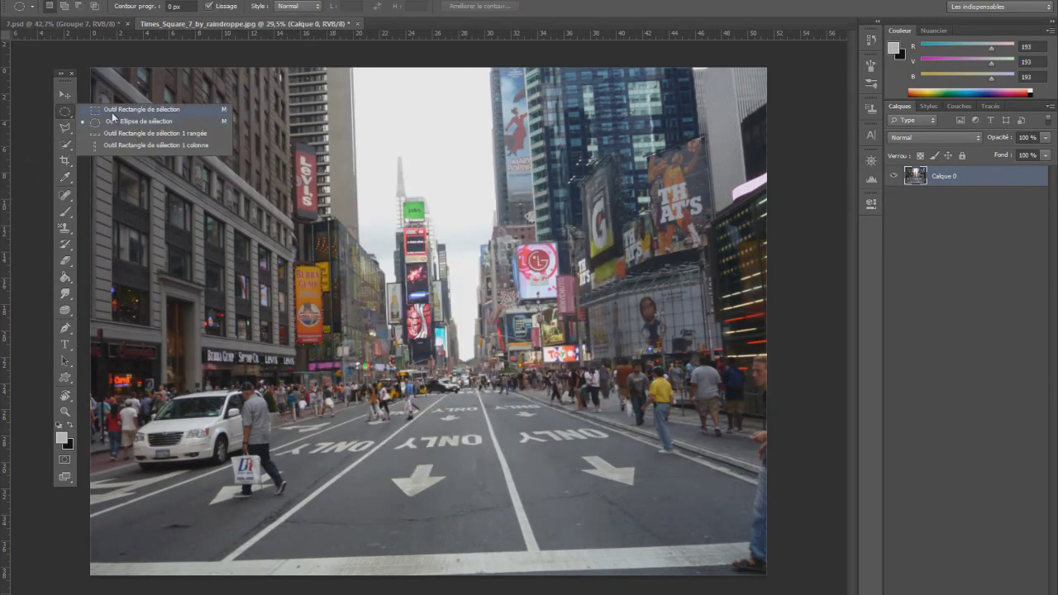
pyautogui.click(110, 111)
pyautogui.moveTo(322, 474); pyautogui.dragTo(571, 226)
pyautogui.click(248, 0)
pyautogui.moveTo(199, 0)
pyautogui.click(219, 17)
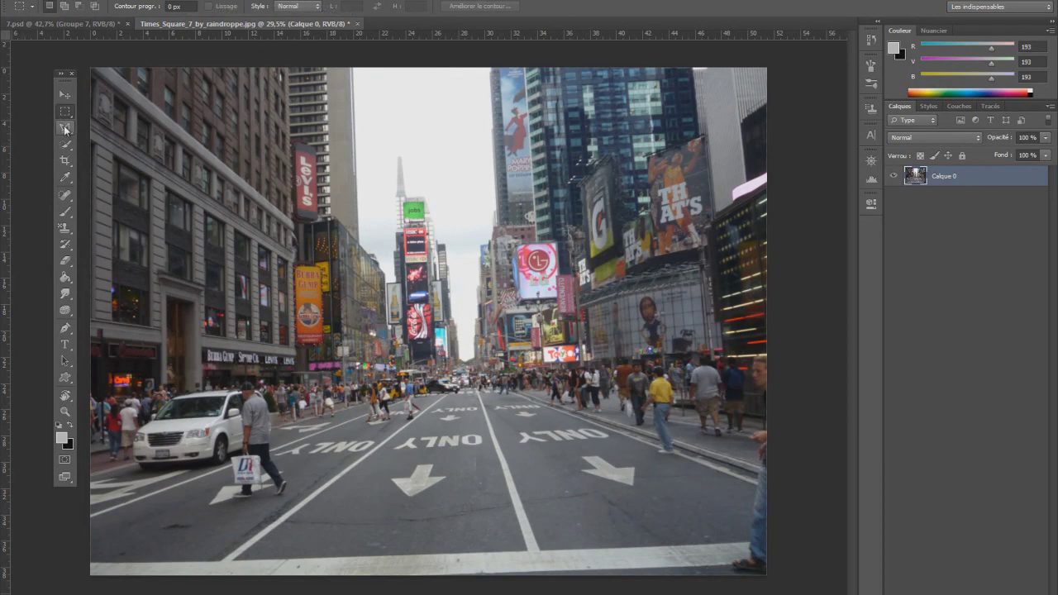
# Draw a winding freehand selection across the street and buildings with the Lasso tool, and deselect it.
pyautogui.moveTo(65, 128); pyautogui.dragTo(109, 139)
pyautogui.click(115, 127)
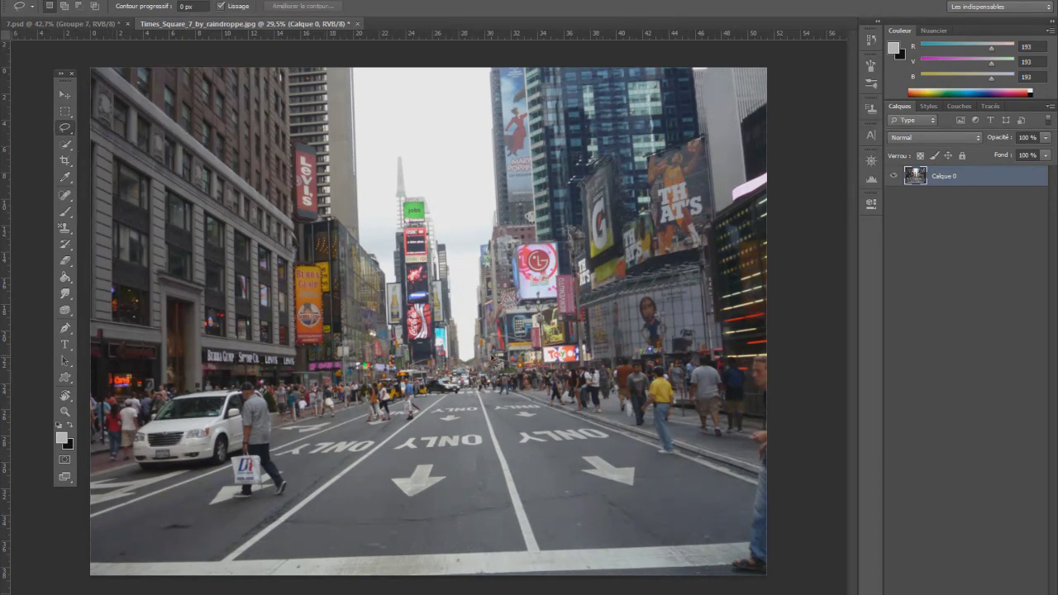
pyautogui.moveTo(568, 432)
pyautogui.mouseDown()
pyautogui.moveTo(552, 356)
pyautogui.moveTo(627, 317)
pyautogui.moveTo(677, 272)
pyautogui.moveTo(579, 208)
pyautogui.mouseUp()
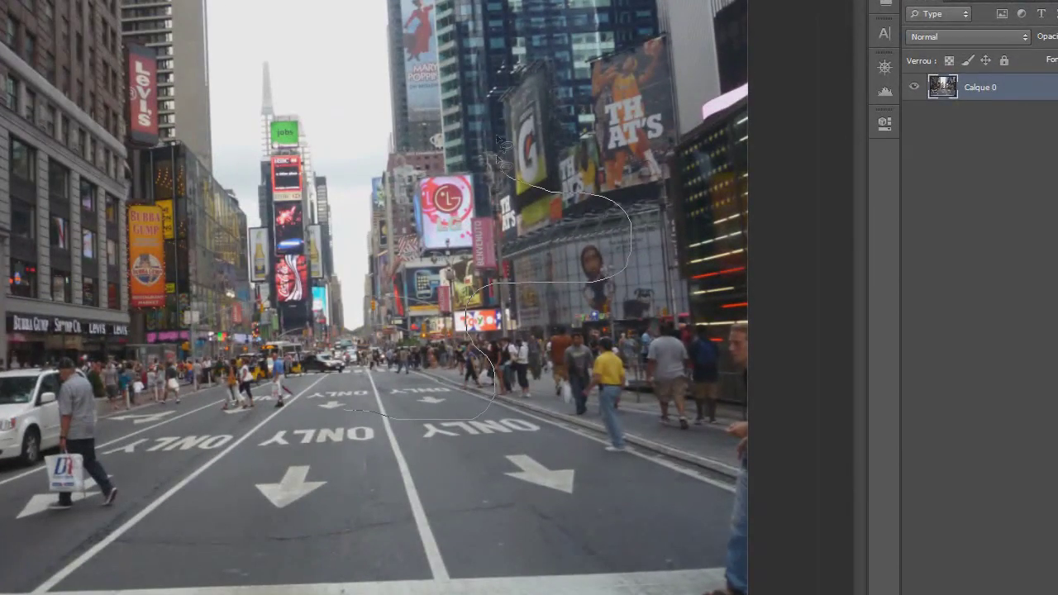
pyautogui.moveTo(500, 143)
pyautogui.mouseDown()
pyautogui.moveTo(408, 98)
pyautogui.moveTo(348, 258)
pyautogui.moveTo(183, 399)
pyautogui.moveTo(104, 355)
pyautogui.mouseUp()
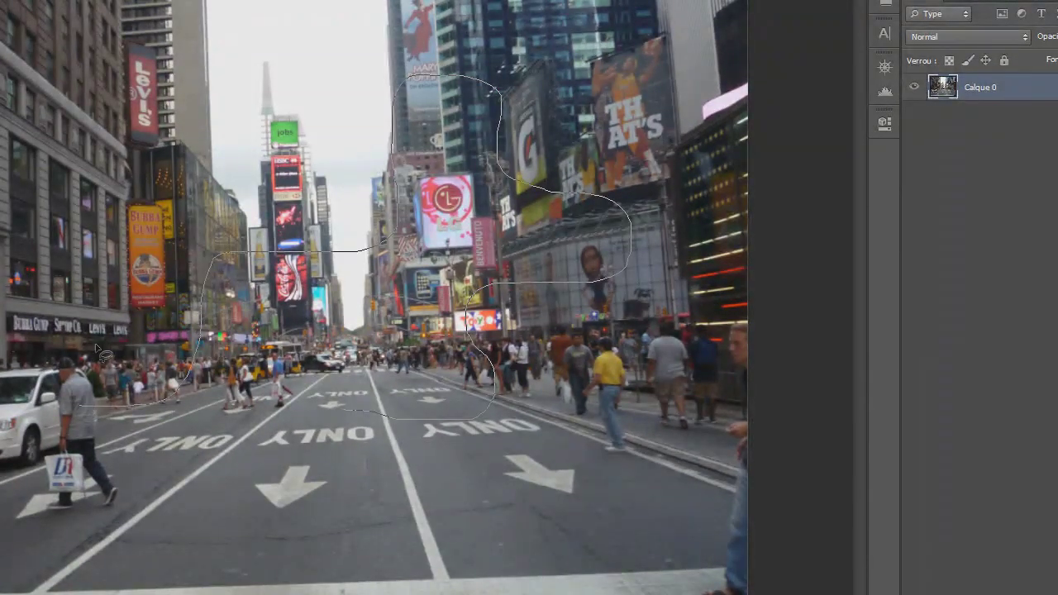
pyautogui.click(10, 0)
pyautogui.click(37, 0)
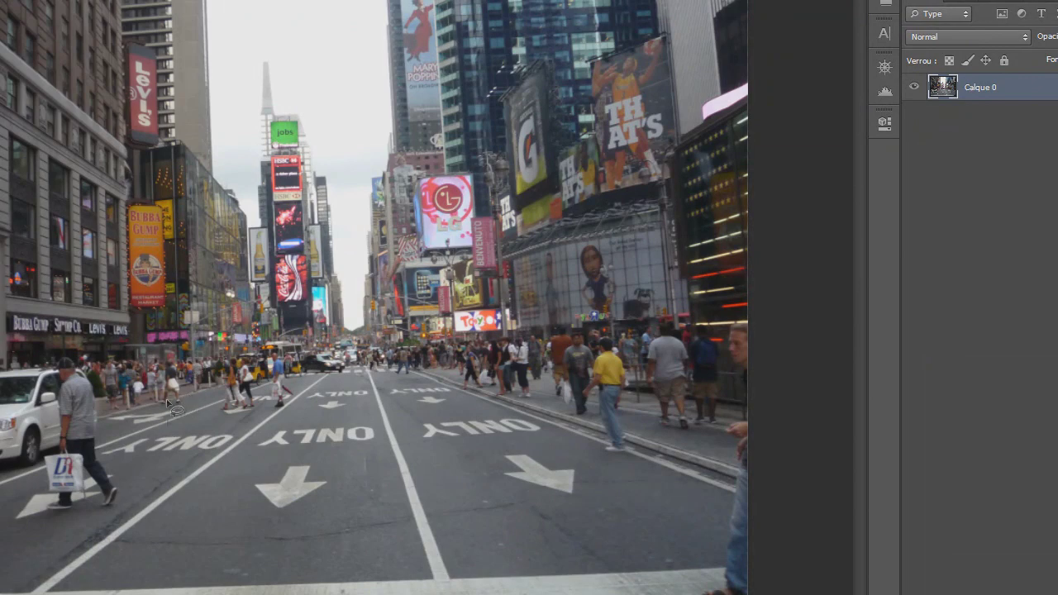
# Loosely outline the pedestrian carrying the white bag with the Lasso tool, and deselect the outline.
pyautogui.moveTo(105, 519)
pyautogui.mouseDown()
pyautogui.moveTo(137, 495)
pyautogui.moveTo(128, 463)
pyautogui.mouseUp()
pyautogui.moveTo(112, 403)
pyautogui.mouseDown()
pyautogui.moveTo(61, 337)
pyautogui.moveTo(25, 362)
pyautogui.moveTo(14, 437)
pyautogui.moveTo(27, 484)
pyautogui.moveTo(59, 513)
pyautogui.moveTo(109, 528)
pyautogui.mouseUp()
pyautogui.scroll(-3, 213, 342)
pyautogui.scroll(4, 213, 342)
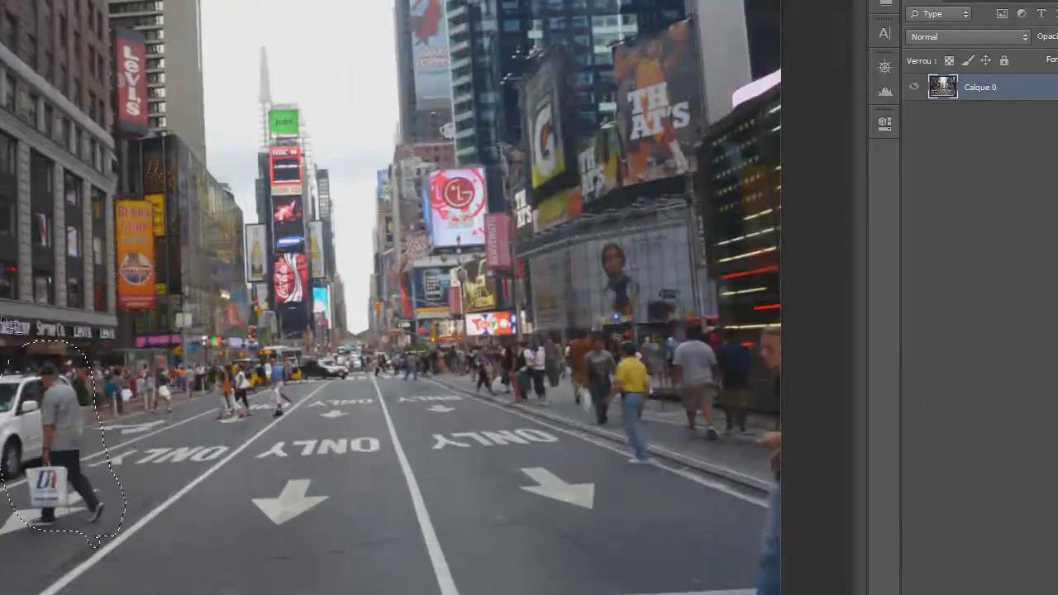
pyautogui.click(9, 0)
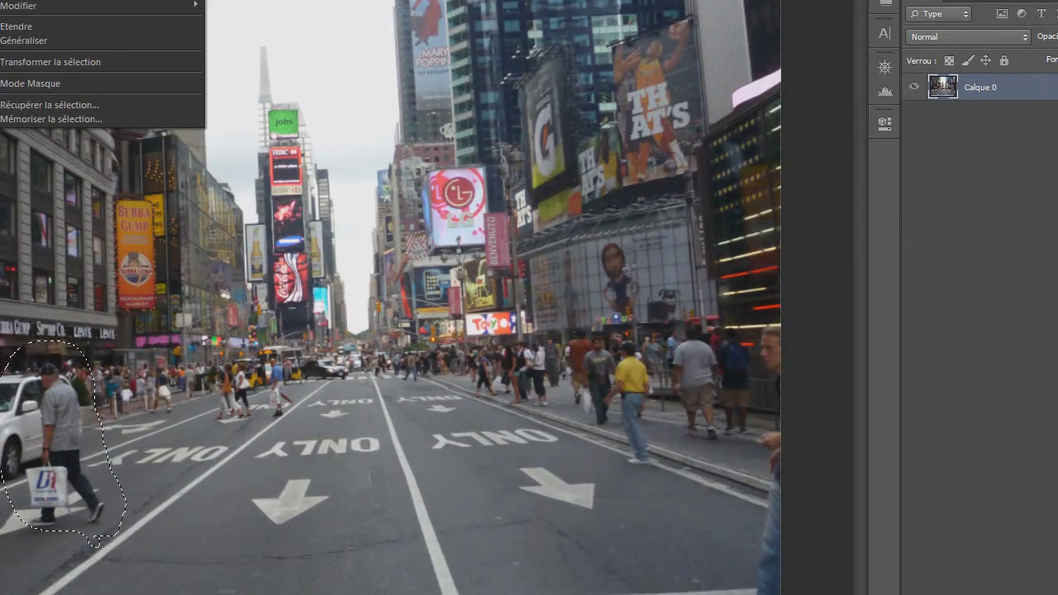
pyautogui.hotkey('ctrl', 'd')
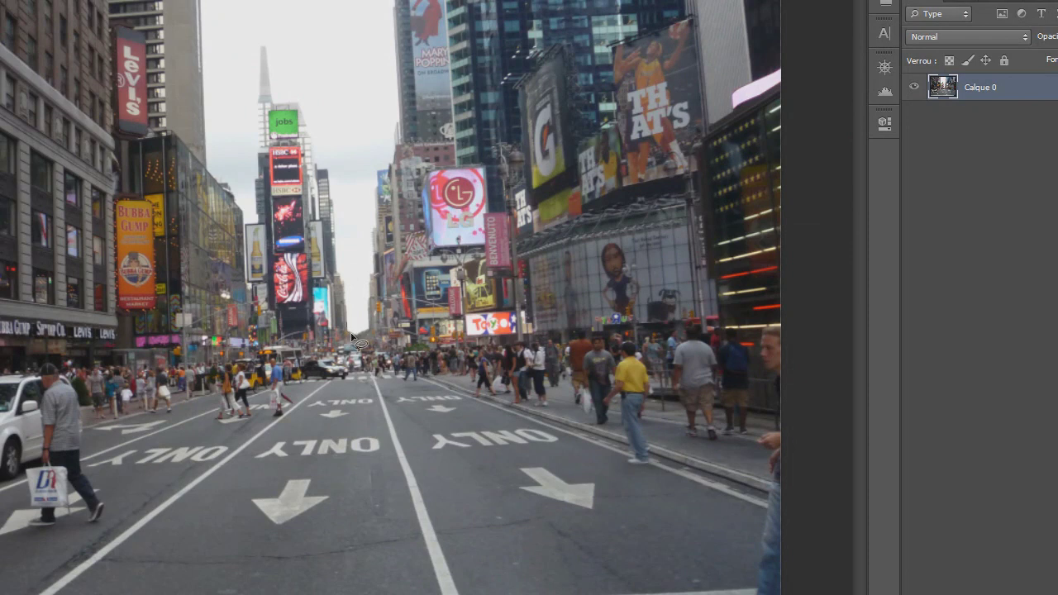
# Lasso the sky between the buildings, delete it from the photo, undo the deletion and clear the selection.
pyautogui.moveTo(369, 333)
pyautogui.mouseDown()
pyautogui.moveTo(376, 186)
pyautogui.moveTo(401, 141)
pyautogui.moveTo(398, 6)
pyautogui.mouseUp()
pyautogui.moveTo(206, 8)
pyautogui.mouseDown()
pyautogui.moveTo(196, 166)
pyautogui.moveTo(238, 197)
pyautogui.moveTo(241, 225)
pyautogui.moveTo(258, 226)
pyautogui.moveTo(253, 51)
pyautogui.moveTo(278, 96)
pyautogui.moveTo(298, 101)
pyautogui.moveTo(331, 173)
pyautogui.moveTo(364, 334)
pyautogui.mouseUp()
pyautogui.press('Delete')
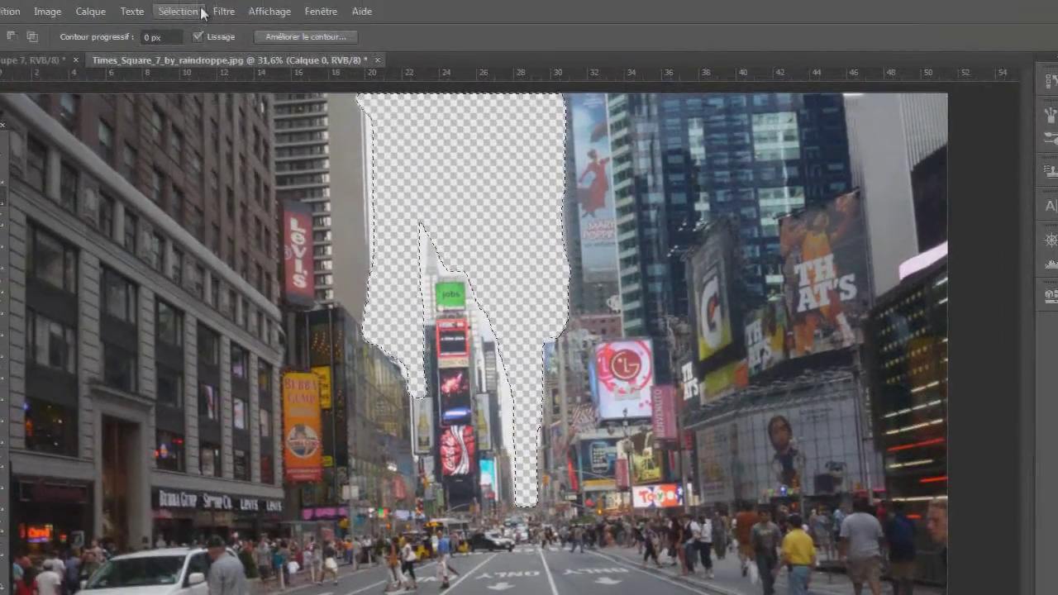
pyautogui.click(10, 0)
pyautogui.press('Escape')
pyautogui.hotkey('ctrl', 'z')
pyautogui.hotkey('ctrl', 'd')
# Select the middle road lane between its two white lines with the Polygonal Lasso tool.
pyautogui.rightClick(5, 207)
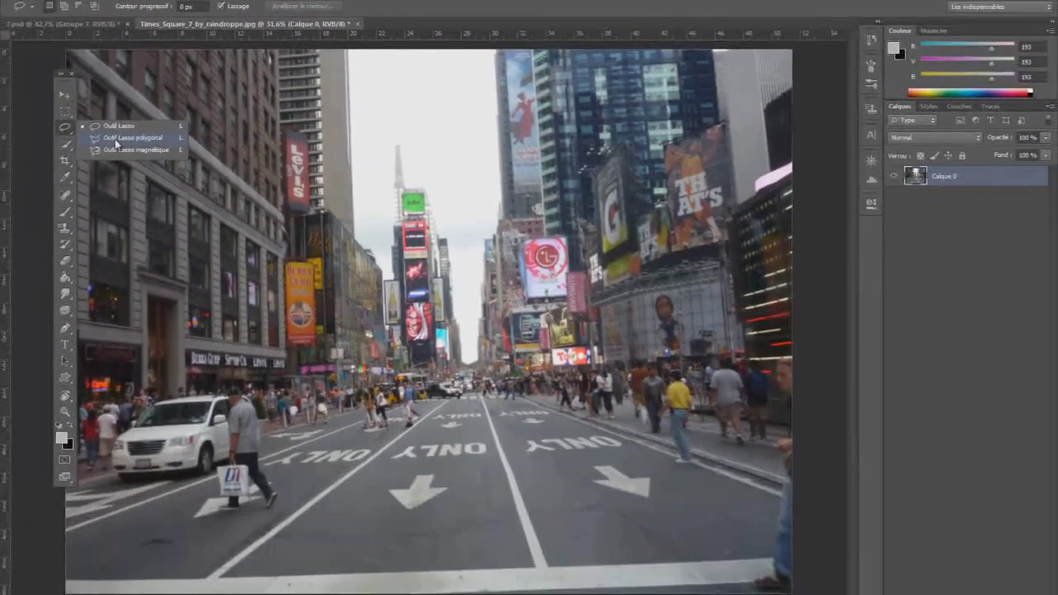
pyautogui.click(91, 174)
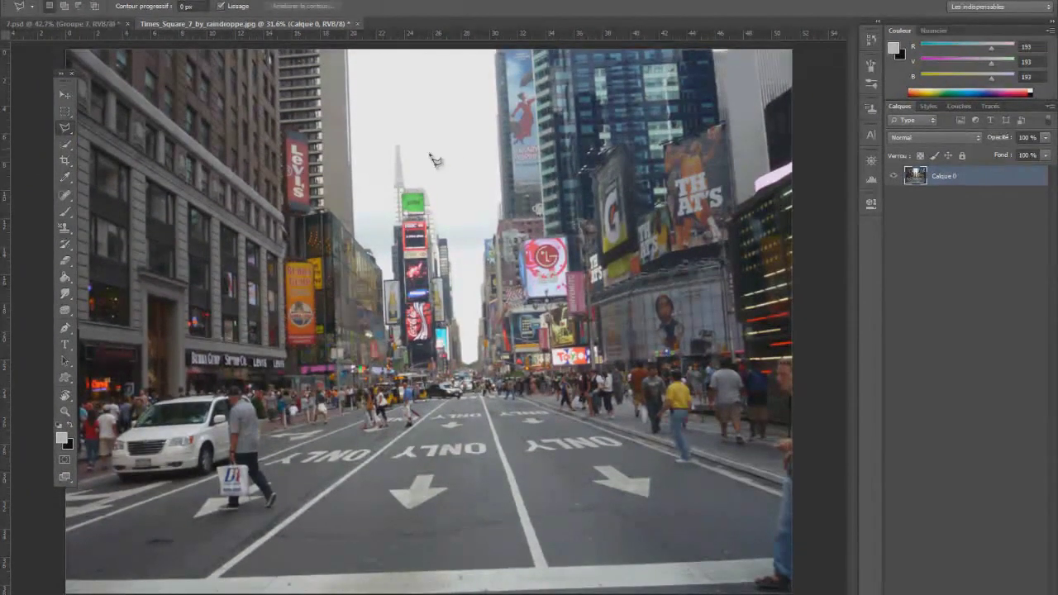
pyautogui.scroll(-2, 471, 177)
pyautogui.scroll(5, 477, 182)
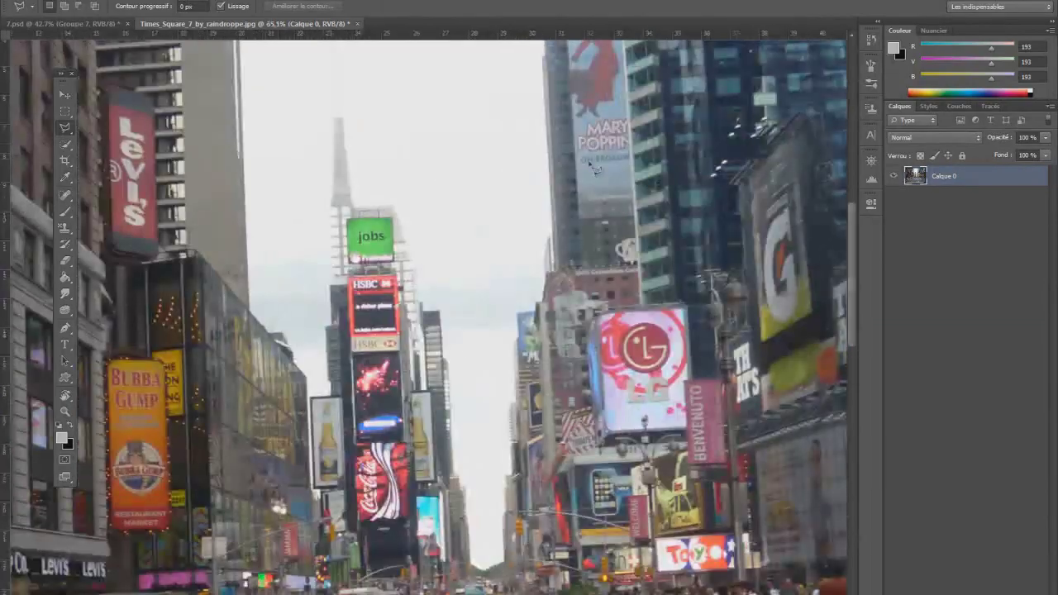
pyautogui.scroll(-3, 513, 168)
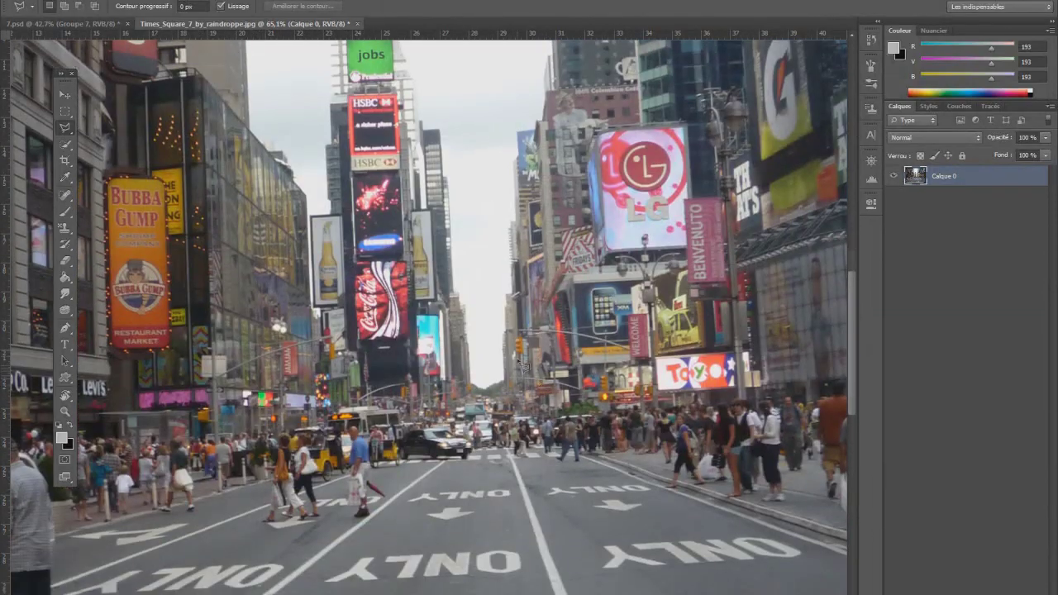
pyautogui.scroll(6, 509, 335)
pyautogui.scroll(6, 510, 335)
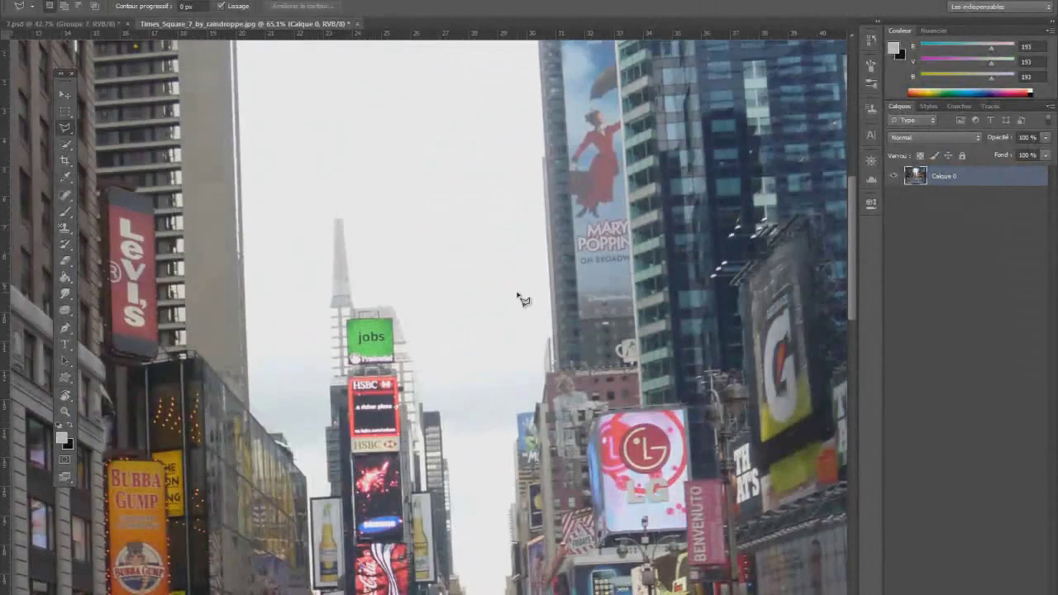
pyautogui.scroll(-1, 564, 310)
pyautogui.scroll(-2, 564, 310)
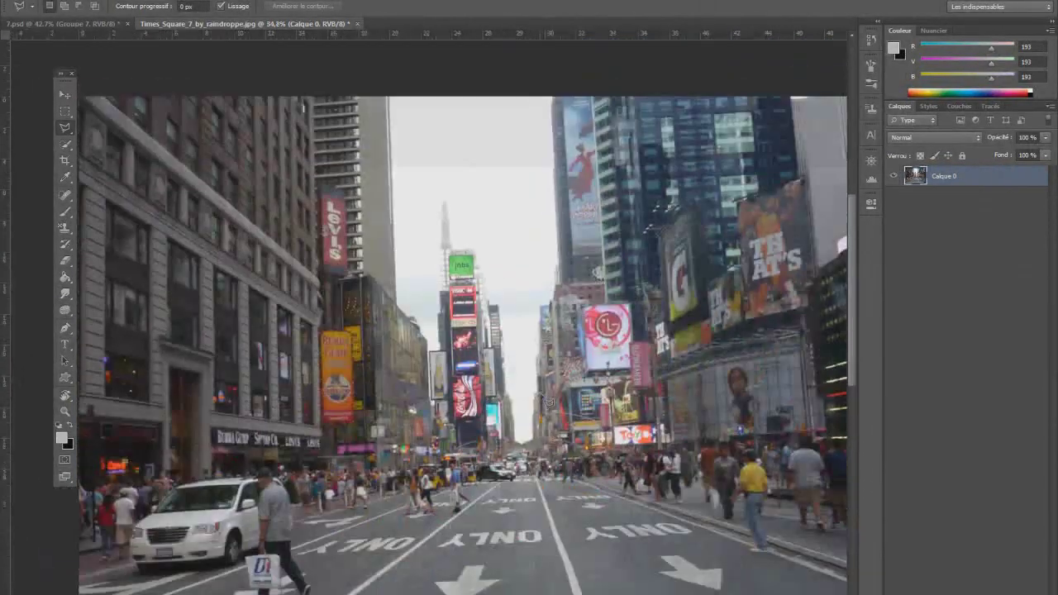
pyautogui.click(263, 285)
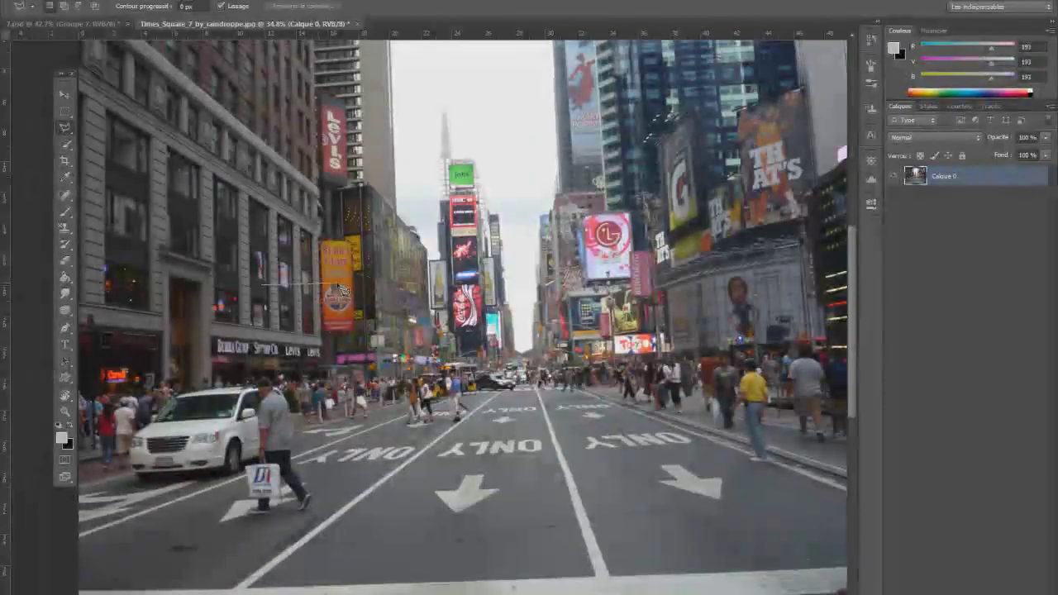
pyautogui.click(376, 286)
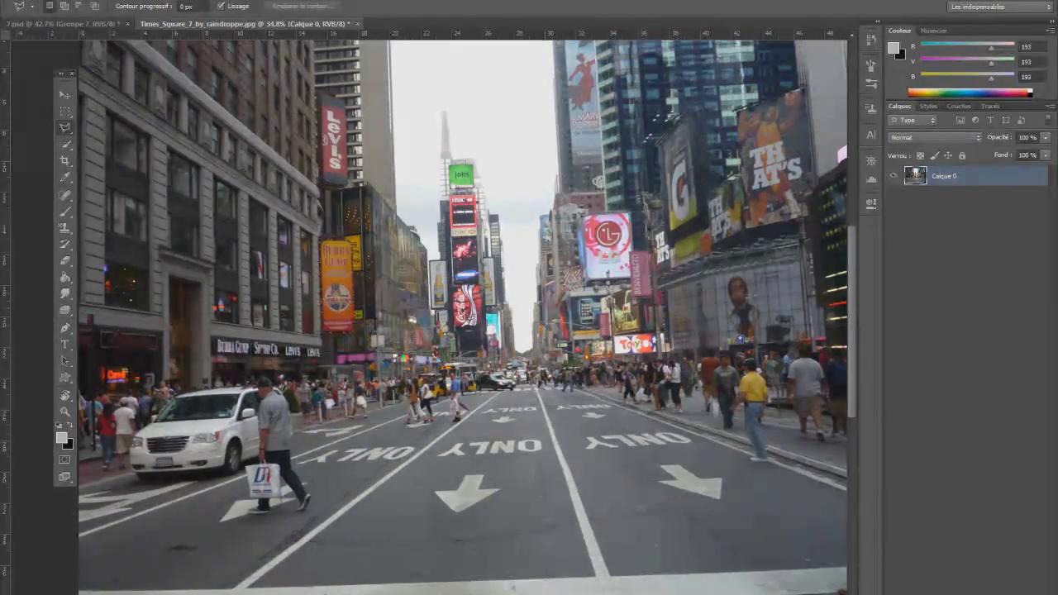
pyautogui.scroll(3, 541, 362)
pyautogui.scroll(-6, 537, 361)
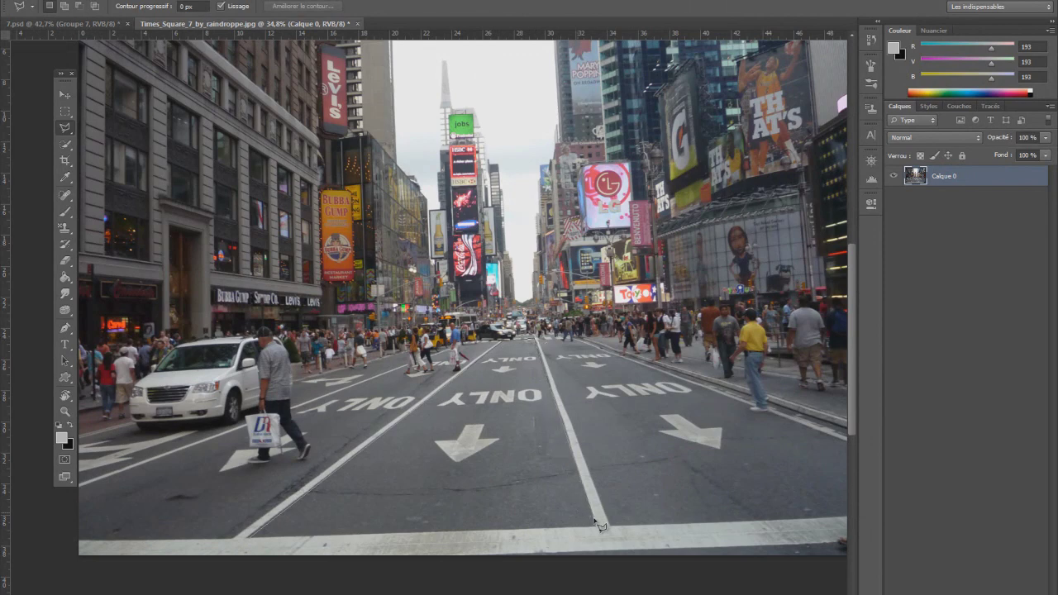
pyautogui.click(250, 539)
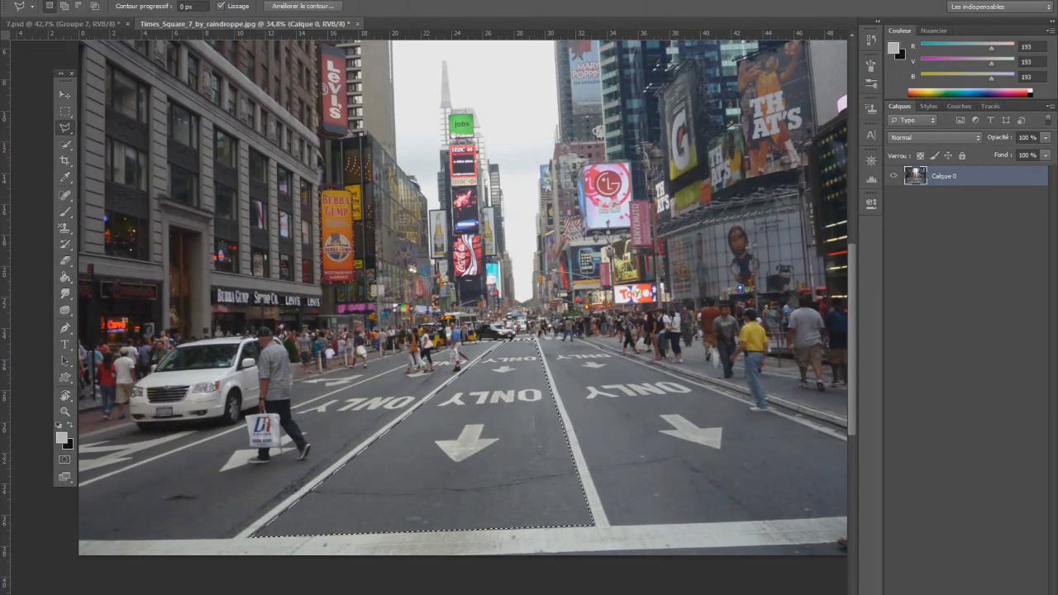
# Fill the lane selection with light grey on a new layer using the Paint Bucket, and deselect it.
pyautogui.hotkey('ctrl', 'shift', 'alt', 'n')
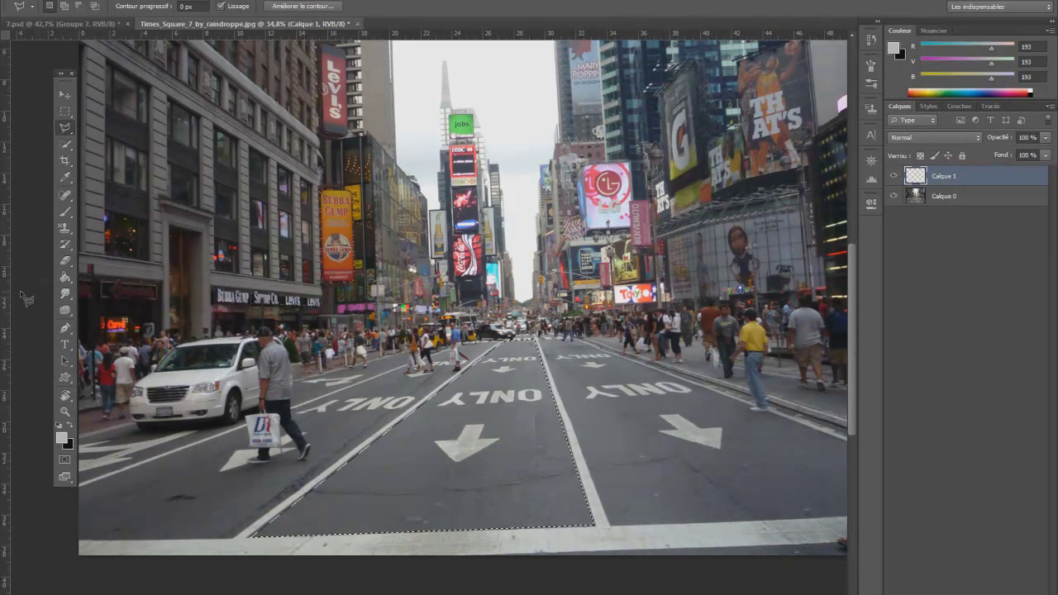
pyautogui.press('i')
pyautogui.click(61, 437)
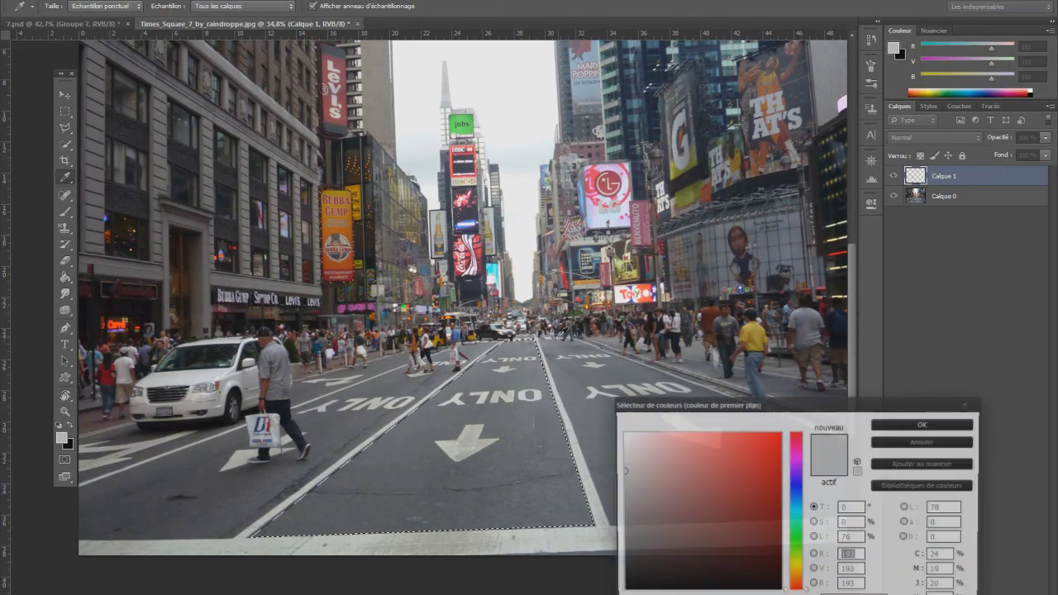
pyautogui.click(924, 423)
pyautogui.press('g')
pyautogui.click(519, 428)
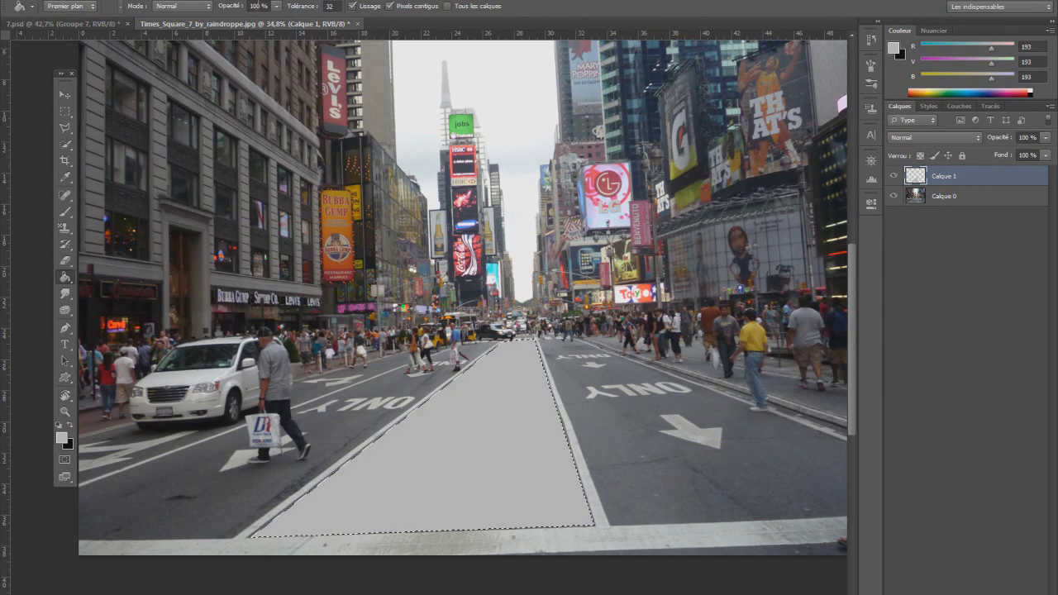
pyautogui.click(200, 0)
pyautogui.click(208, 9)
# Switch to the Quick Selection tool and make the photo layer Calque 0 active.
pyautogui.click(65, 143)
pyautogui.click(135, 143)
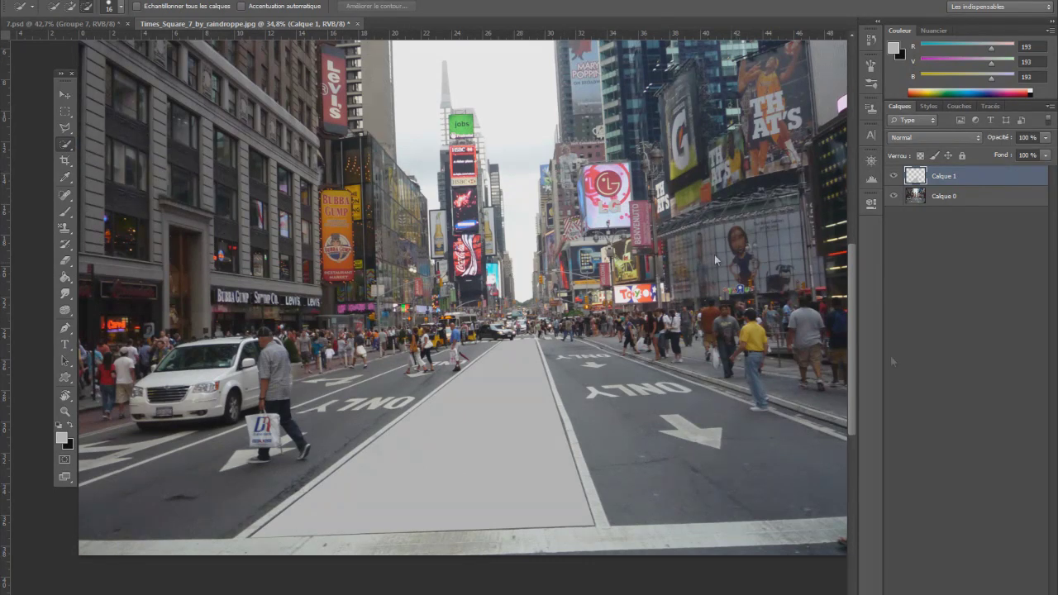
pyautogui.click(952, 198)
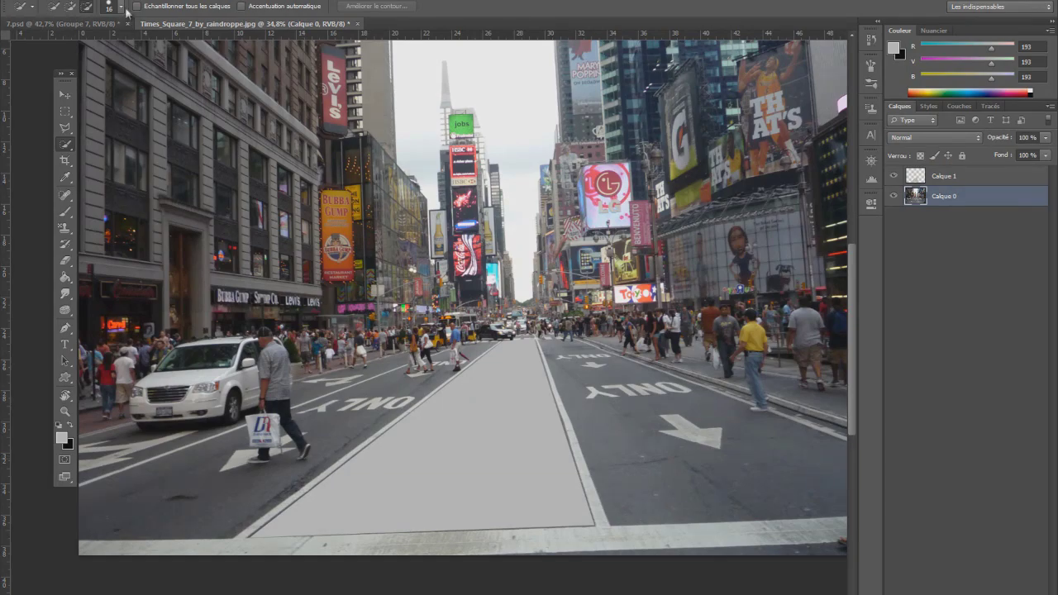
# Put the Quick Selection tool in new-selection mode and set its brush size to 30 px.
pyautogui.click(120, 7)
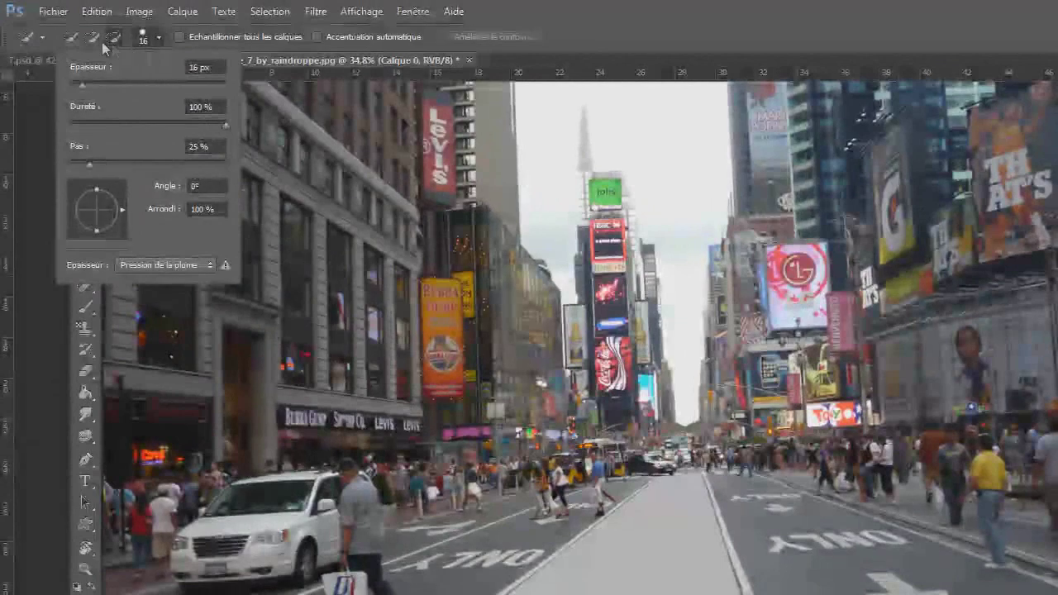
pyautogui.click(72, 36)
pyautogui.click(141, 37)
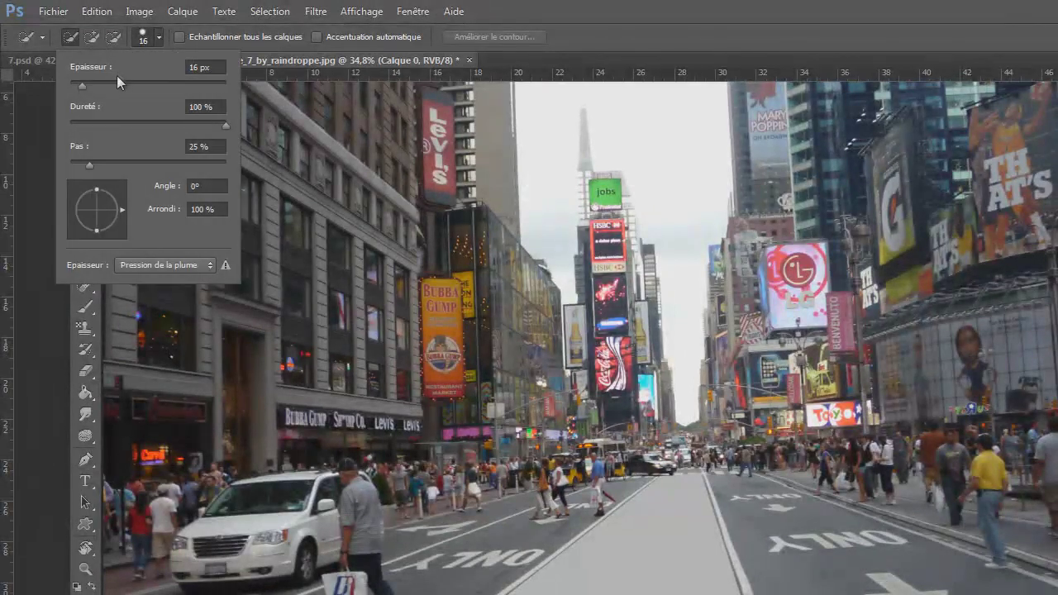
pyautogui.moveTo(94, 83); pyautogui.dragTo(172, 85)
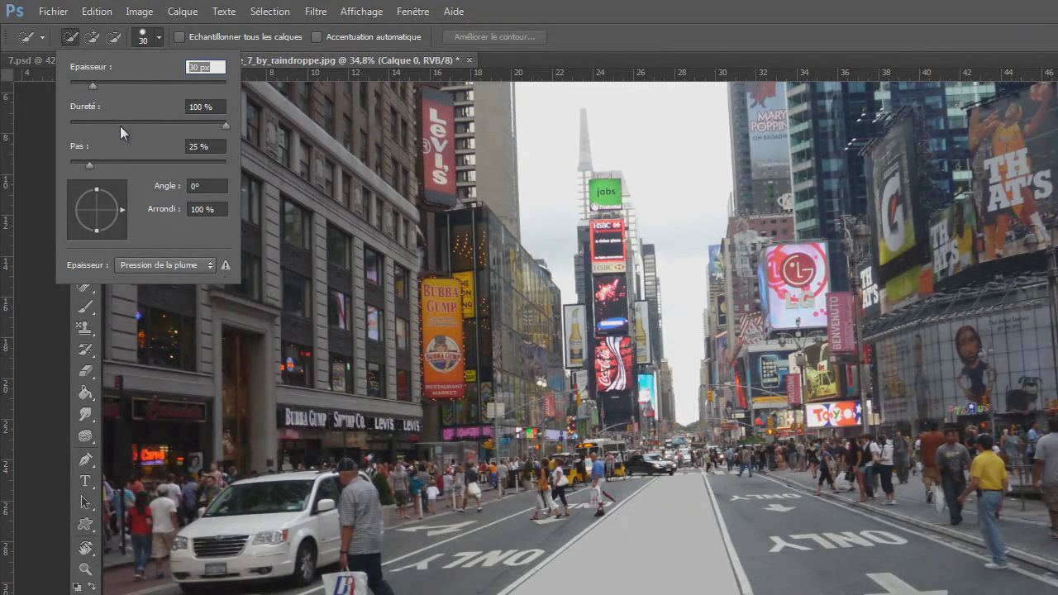
pyautogui.moveTo(120, 126); pyautogui.dragTo(74, 126)
pyautogui.press('Return')
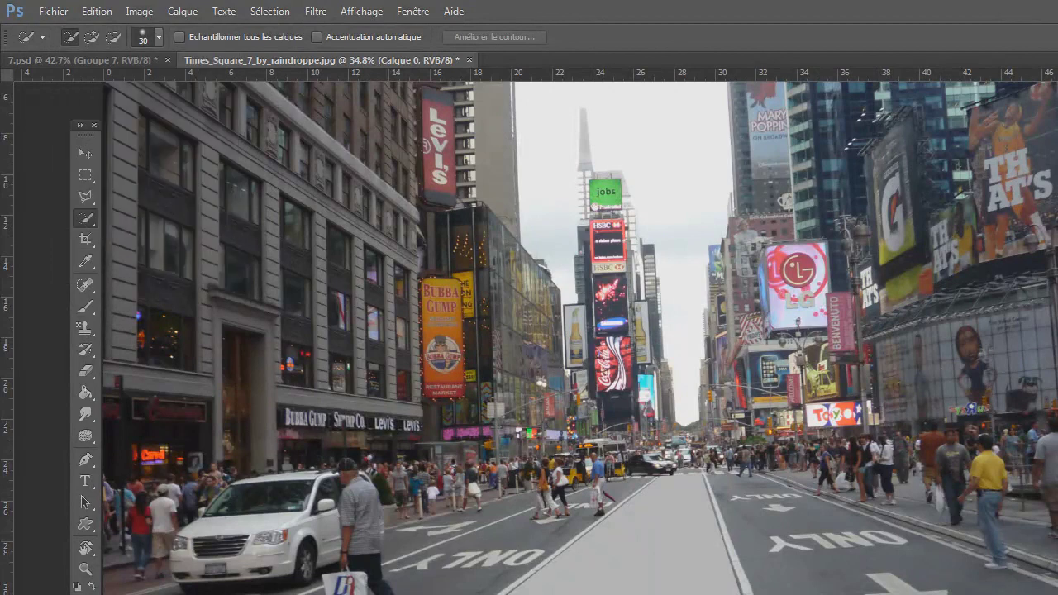
# Set the Quick Selection brush's spacing to 134 % and clear any active selection.
pyautogui.click(270, 12)
pyautogui.click(286, 42)
pyautogui.click(159, 37)
pyautogui.moveTo(74, 126)
pyautogui.mouseDown()
pyautogui.moveTo(228, 124)
pyautogui.moveTo(72, 123)
pyautogui.mouseUp()
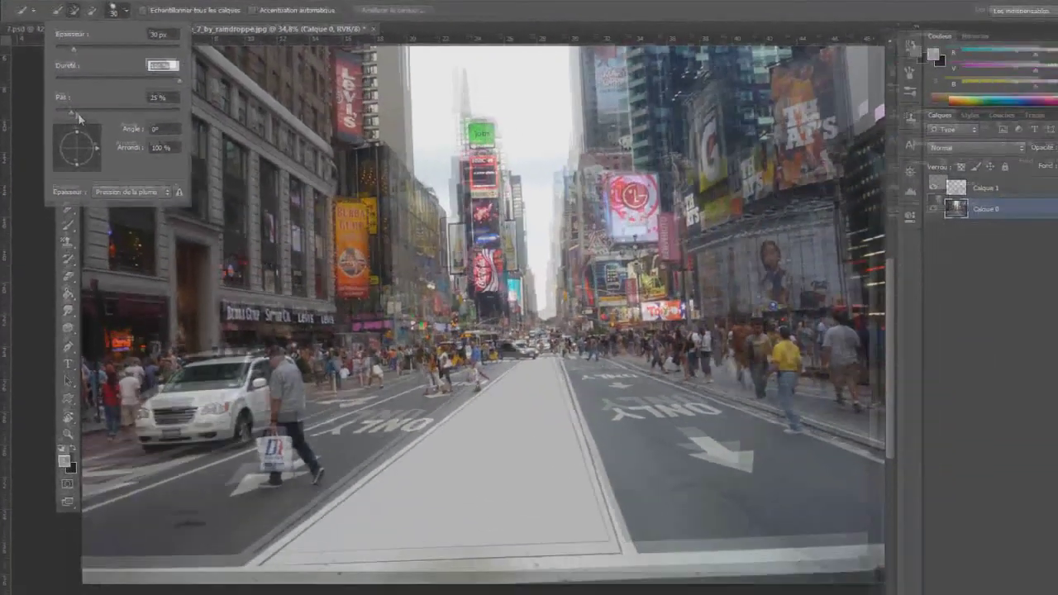
pyautogui.press('Tab')
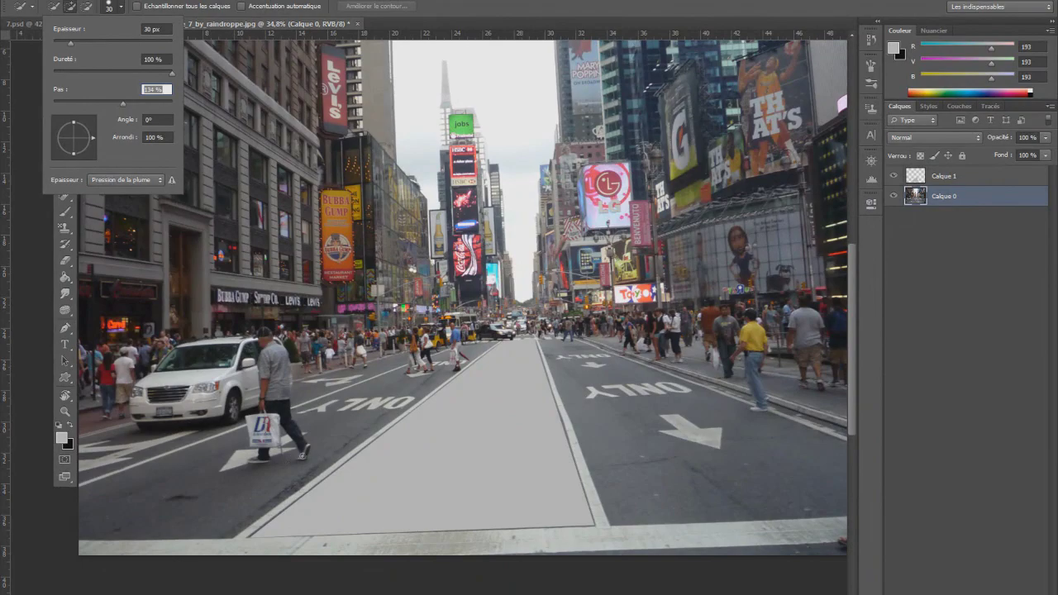
pyautogui.press('Return')
pyautogui.click(203, 0)
pyautogui.click(208, 11)
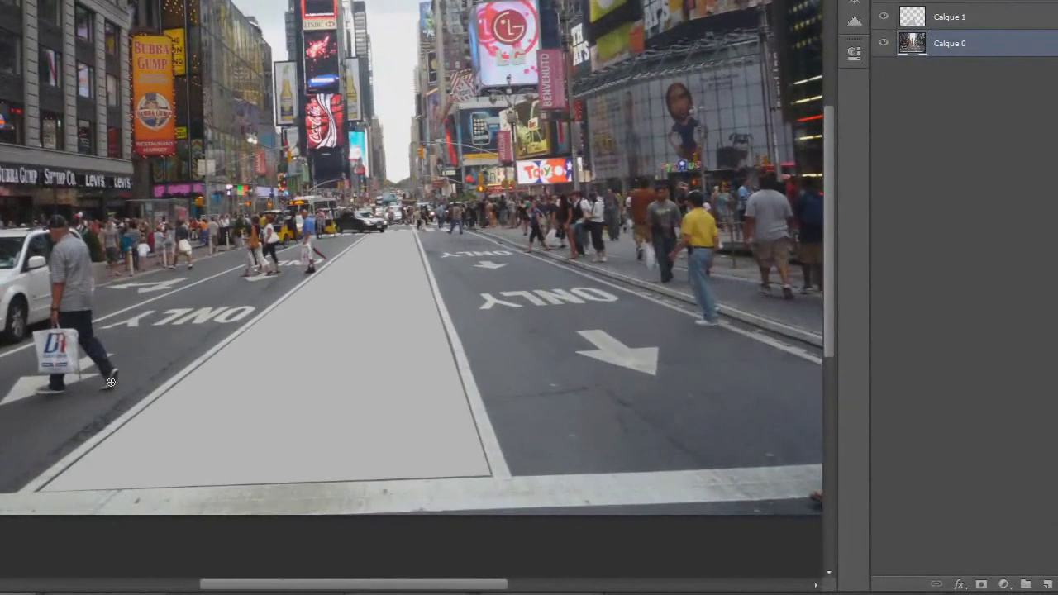
# Select the walking man and his shopping bag beside the white van with the Quick Selection tool.
pyautogui.moveTo(305, 446); pyautogui.dragTo(287, 423)
pyautogui.moveTo(64, 288)
pyautogui.mouseDown()
pyautogui.moveTo(60, 245)
pyautogui.moveTo(74, 300)
pyautogui.moveTo(59, 229)
pyautogui.mouseUp()
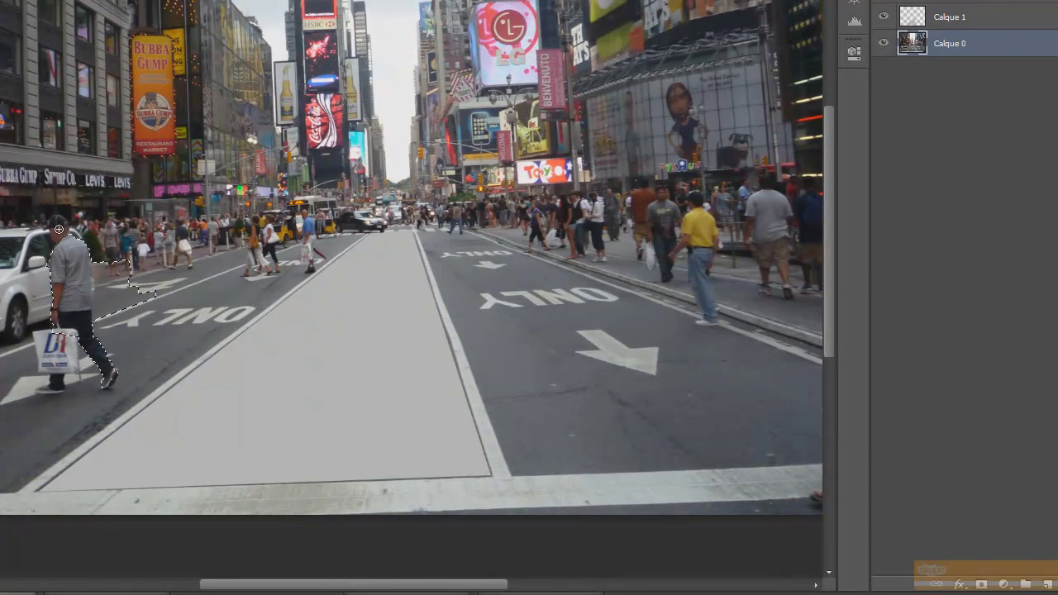
pyautogui.moveTo(51, 352); pyautogui.dragTo(59, 358)
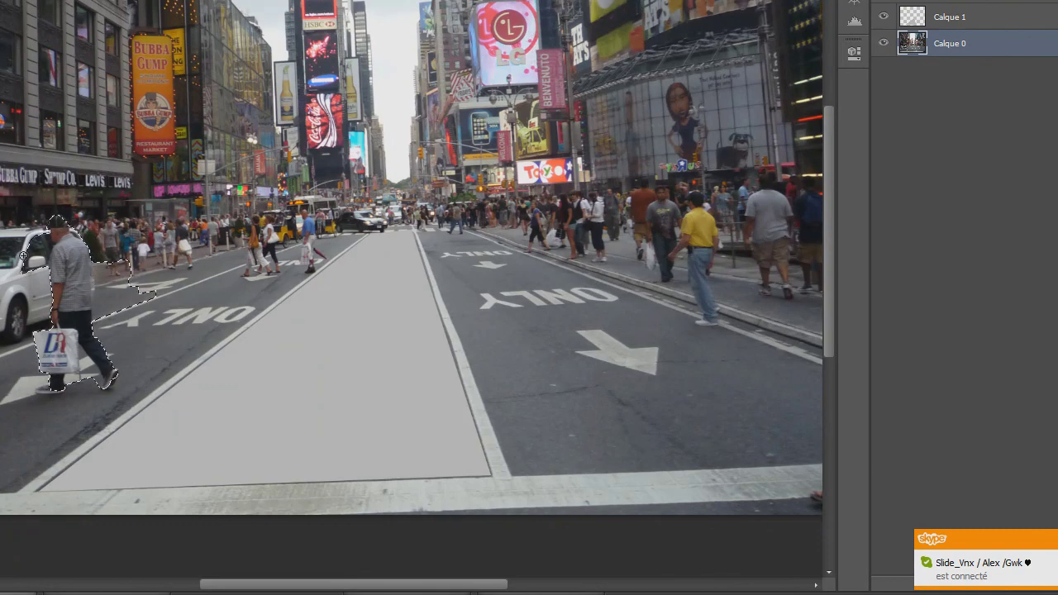
# Subtract the van and the road and pavement areas around the man from the selection, and deselect it.
pyautogui.hotkey('ctrl', '+')
pyautogui.hotkey('ctrl', '+')
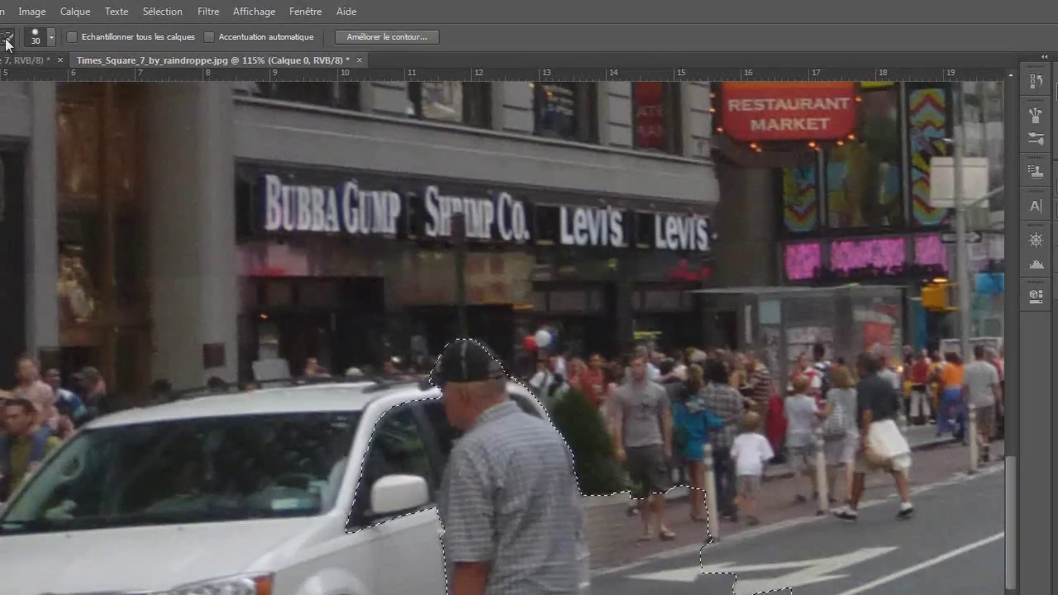
pyautogui.moveTo(356, 502)
pyautogui.mouseDown()
pyautogui.moveTo(370, 494)
pyautogui.moveTo(397, 434)
pyautogui.moveTo(390, 479)
pyautogui.moveTo(401, 484)
pyautogui.mouseUp()
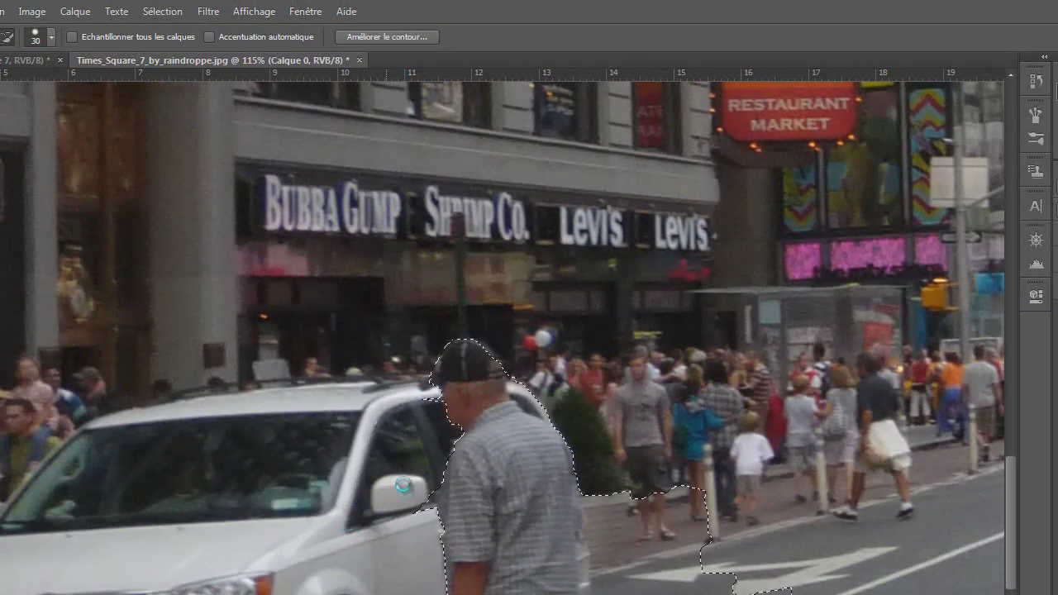
pyautogui.moveTo(657, 512)
pyautogui.mouseDown()
pyautogui.moveTo(673, 529)
pyautogui.moveTo(634, 589)
pyautogui.mouseUp()
pyautogui.hotkey('ctrl', 'z')
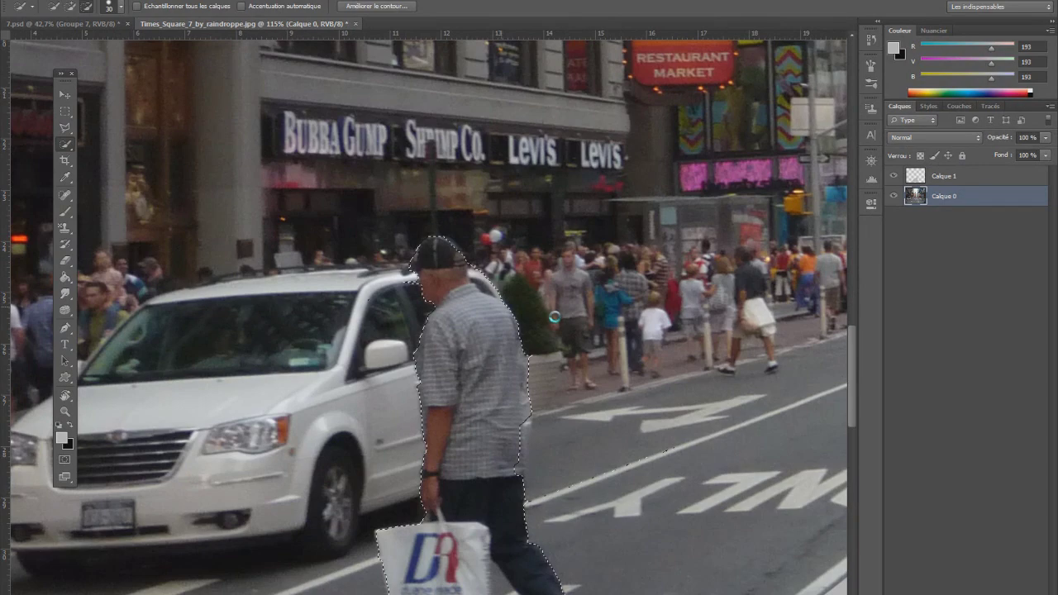
pyautogui.scroll(-5, 554, 316)
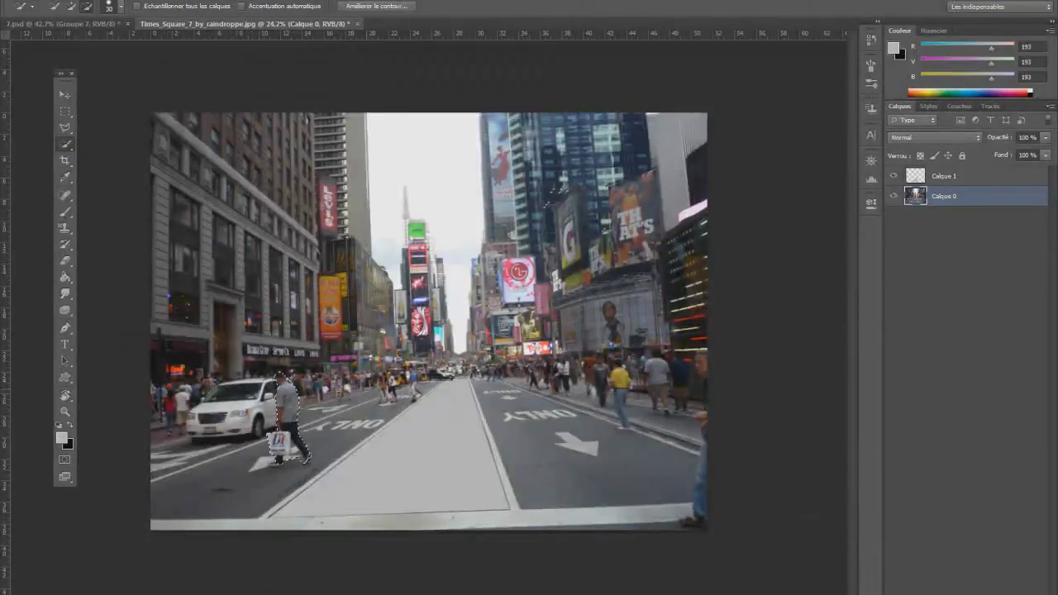
pyautogui.scroll(1, 432, 319)
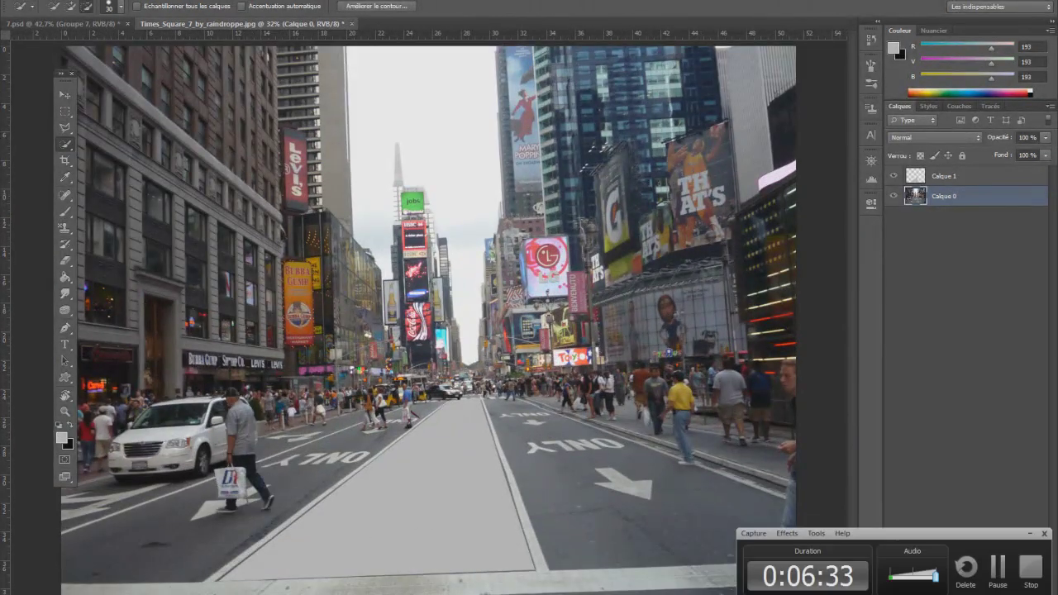
pyautogui.click(199, 1)
pyautogui.click(223, 22)
# Switch from the Quick Selection tool to the Magic Wand tool in the same tool group.
pyautogui.rightClick(69, 147)
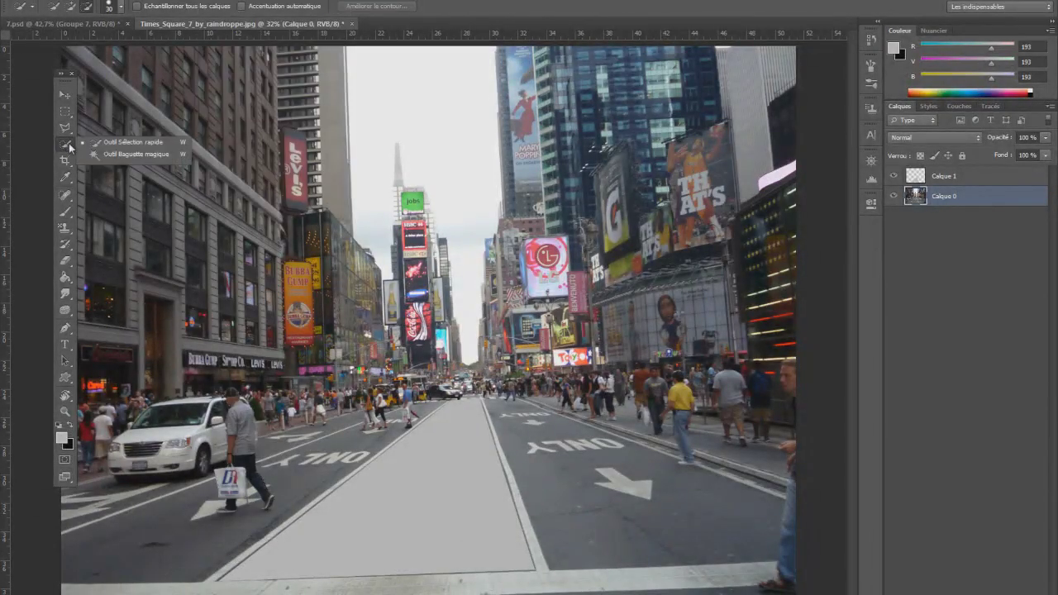
pyautogui.click(143, 158)
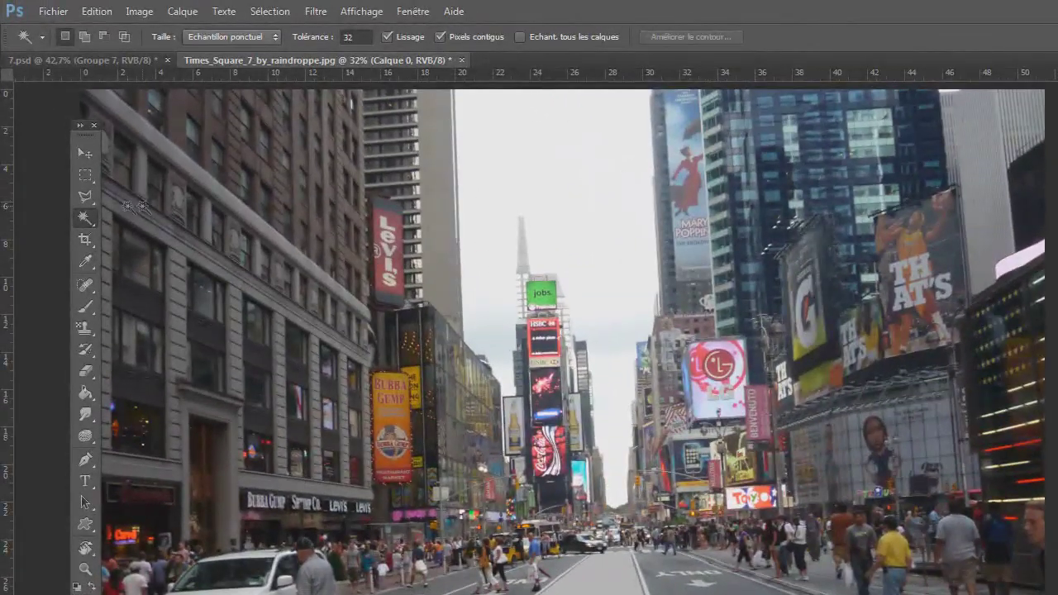
pyautogui.rightClick(86, 217)
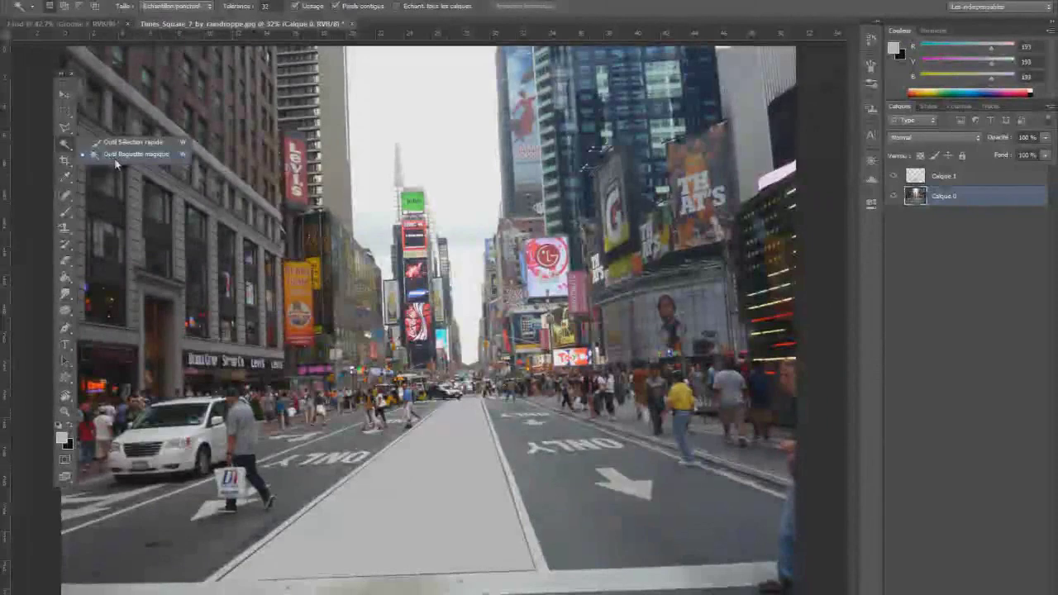
pyautogui.click(112, 156)
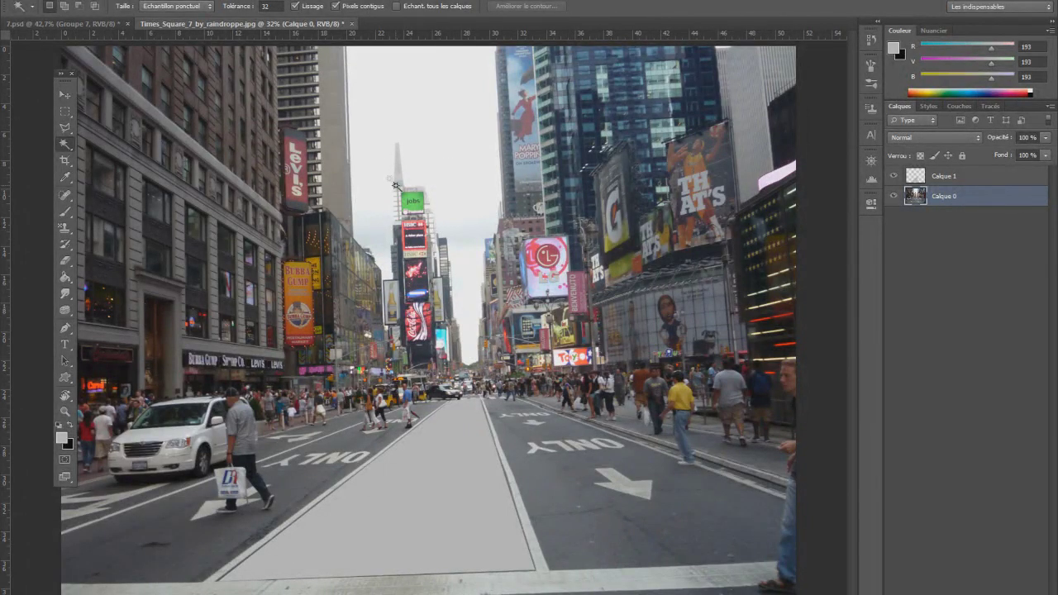
# Select the sky between the buildings with the Magic Wand, delete it from the photo layer, and deselect.
pyautogui.click(458, 104)
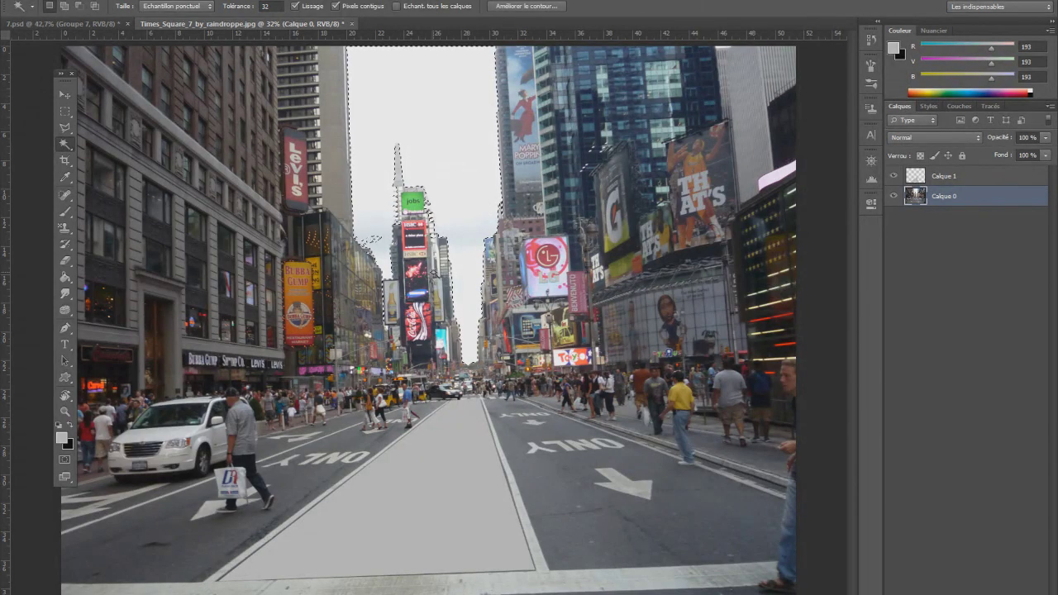
pyautogui.scroll(3, 442, 239)
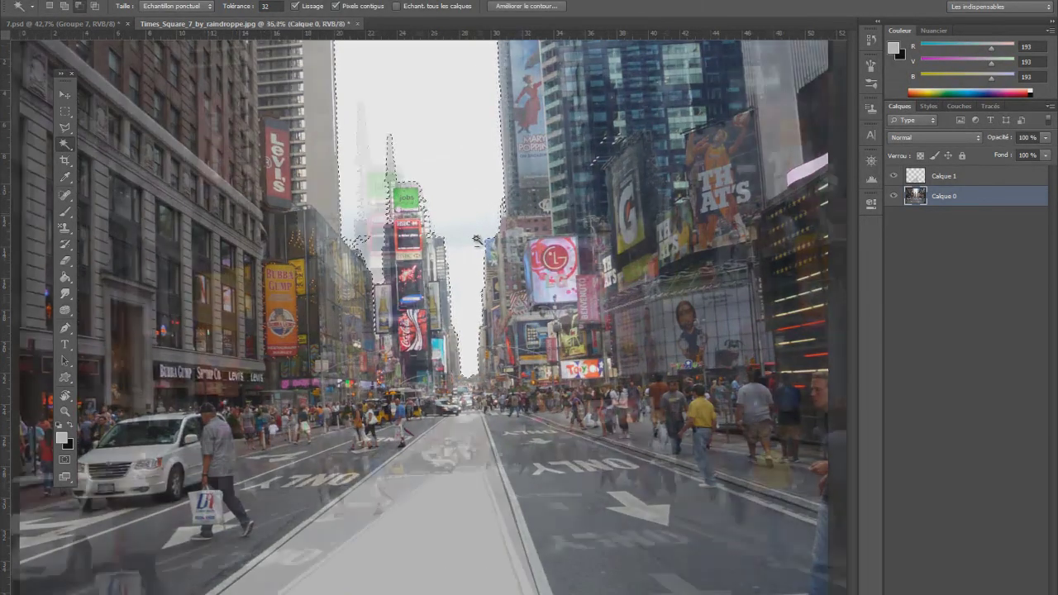
pyautogui.scroll(2, 443, 240)
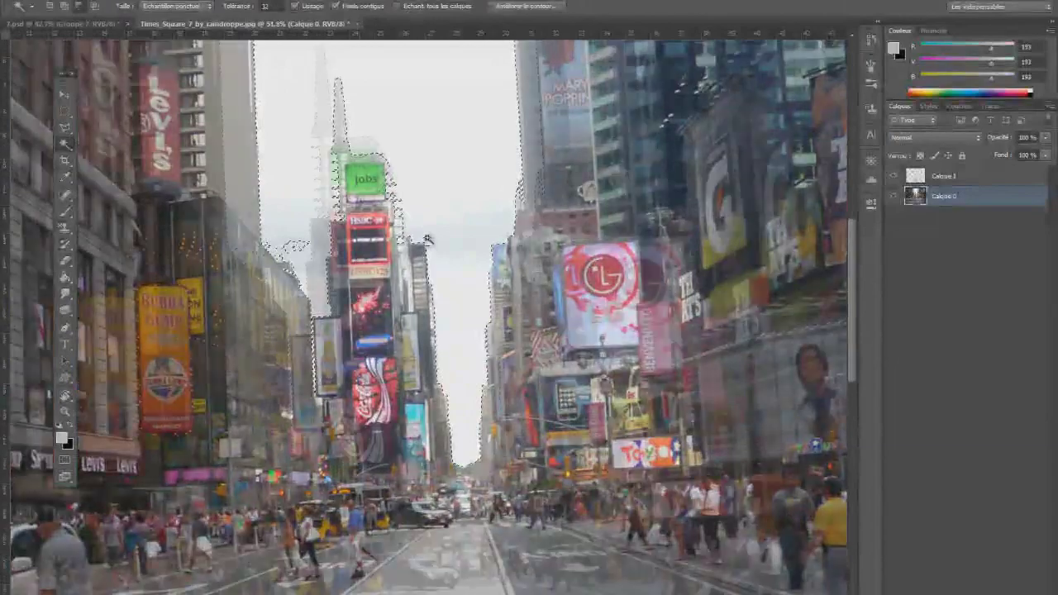
pyautogui.scroll(2, 426, 239)
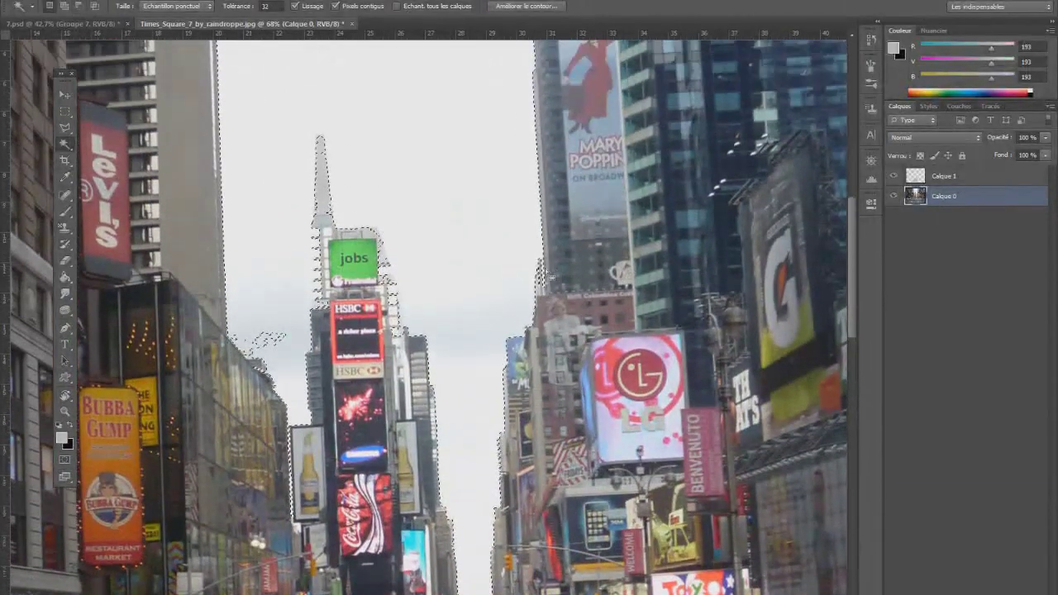
pyautogui.scroll(5, 538, 280)
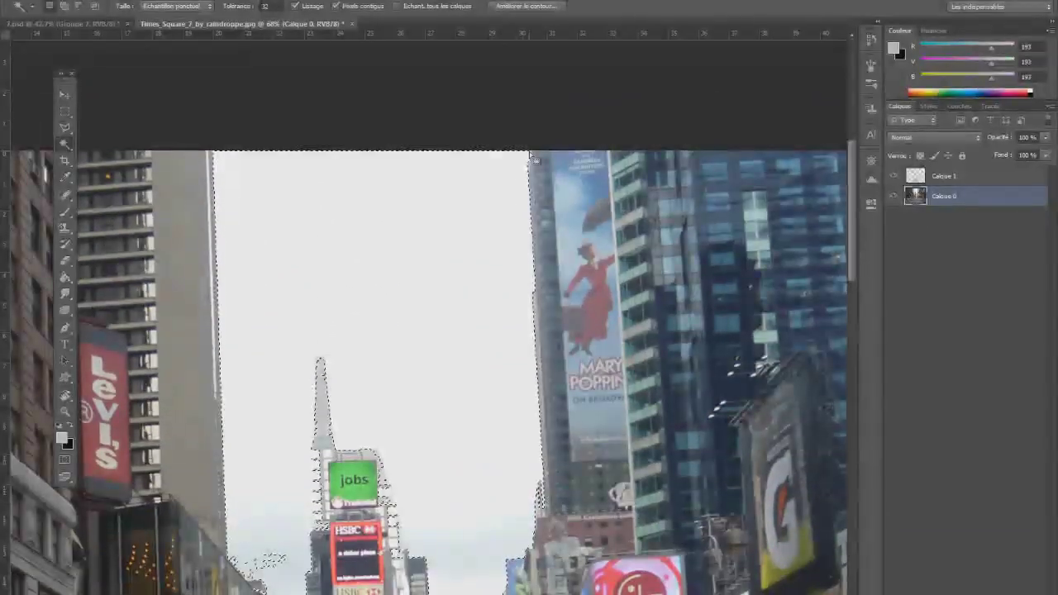
pyautogui.scroll(-6, 257, 240)
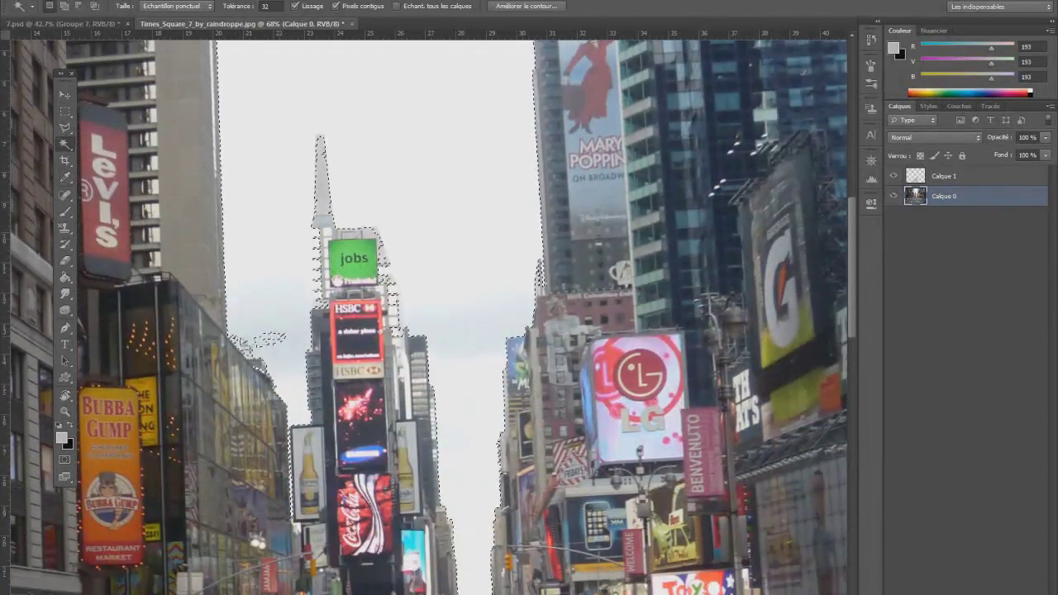
pyautogui.scroll(-4, 404, 319)
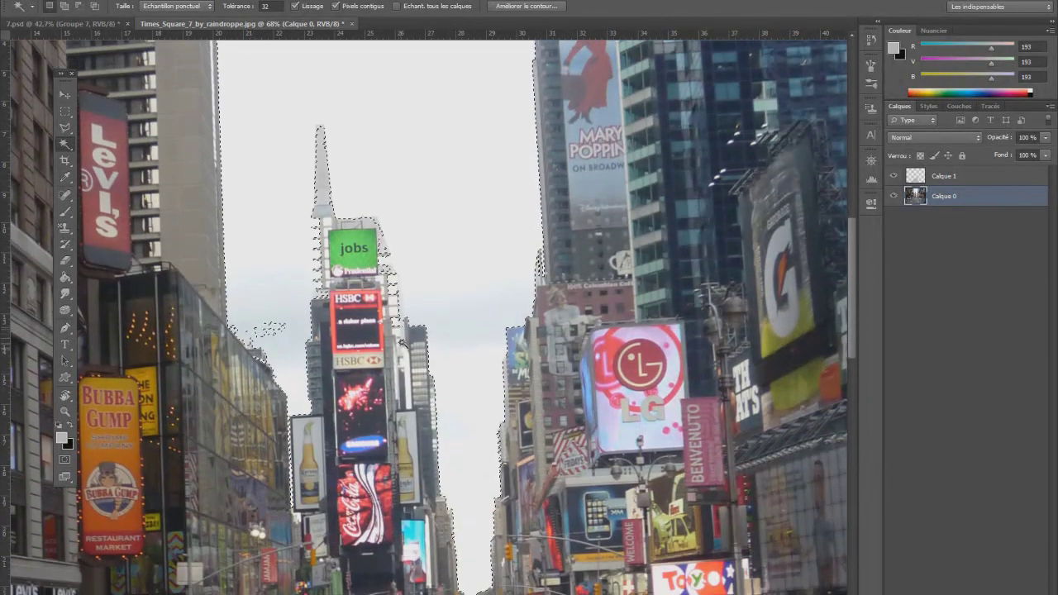
pyautogui.scroll(4, 403, 318)
pyautogui.scroll(-2, 418, 315)
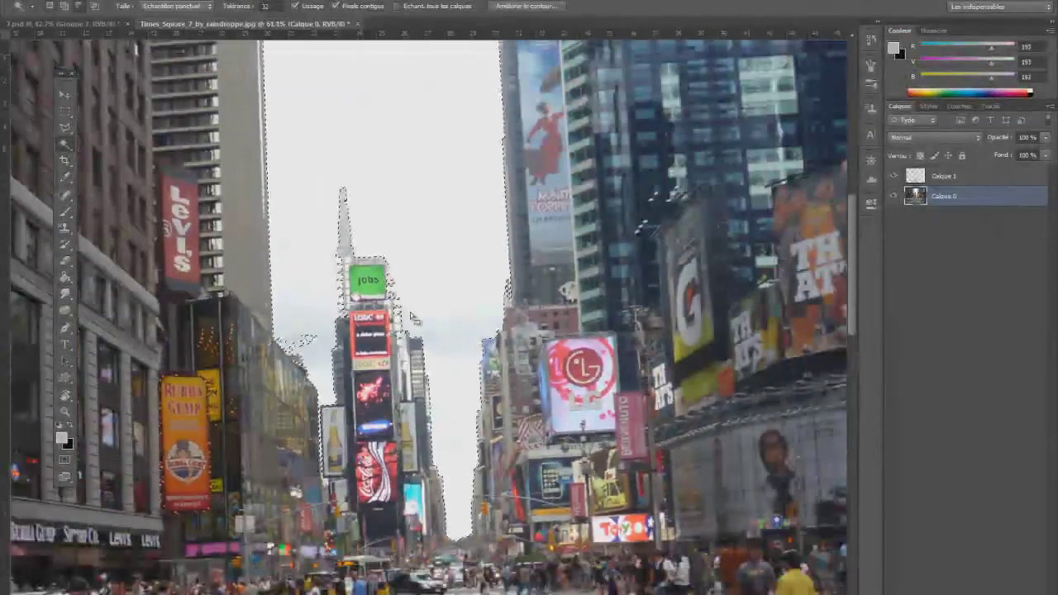
pyautogui.press('Delete')
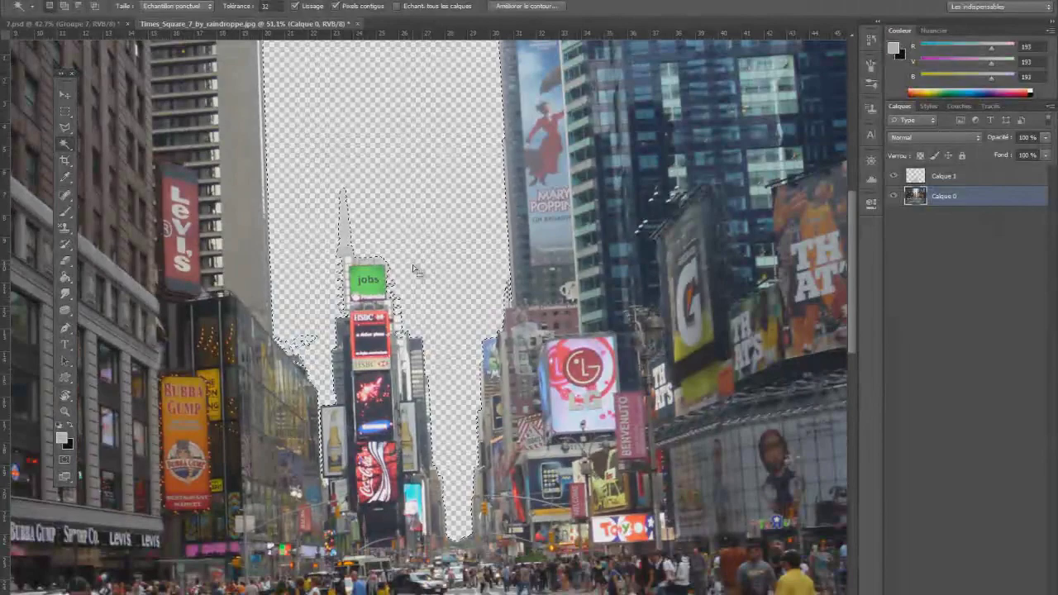
pyautogui.click(161, 0)
pyautogui.click(229, 12)
# Undo the deletion of the sky and clear the restored sky selection.
pyautogui.scroll(-5, 419, 361)
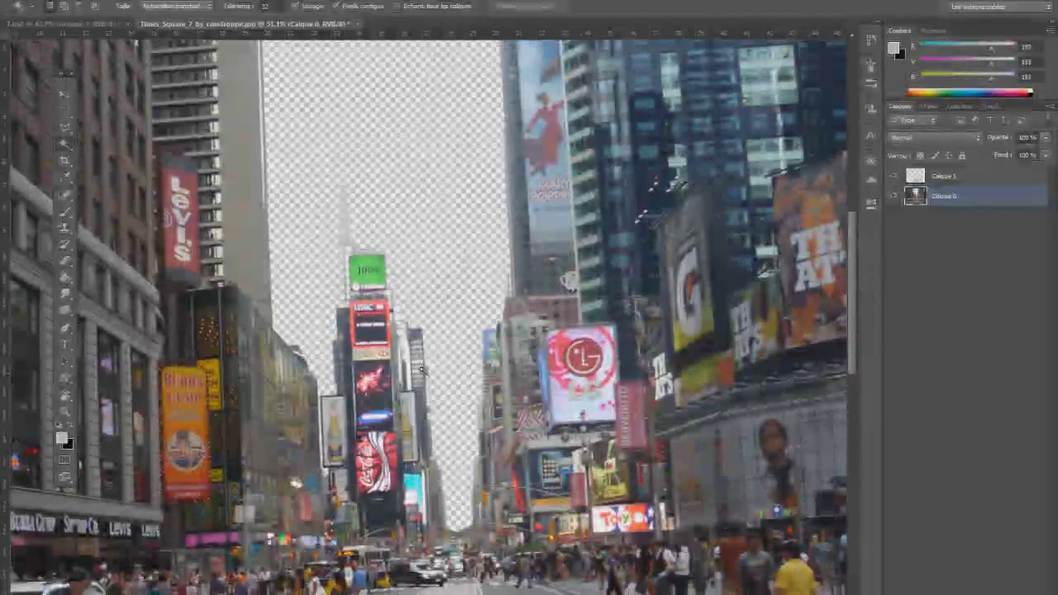
pyautogui.scroll(2, 422, 365)
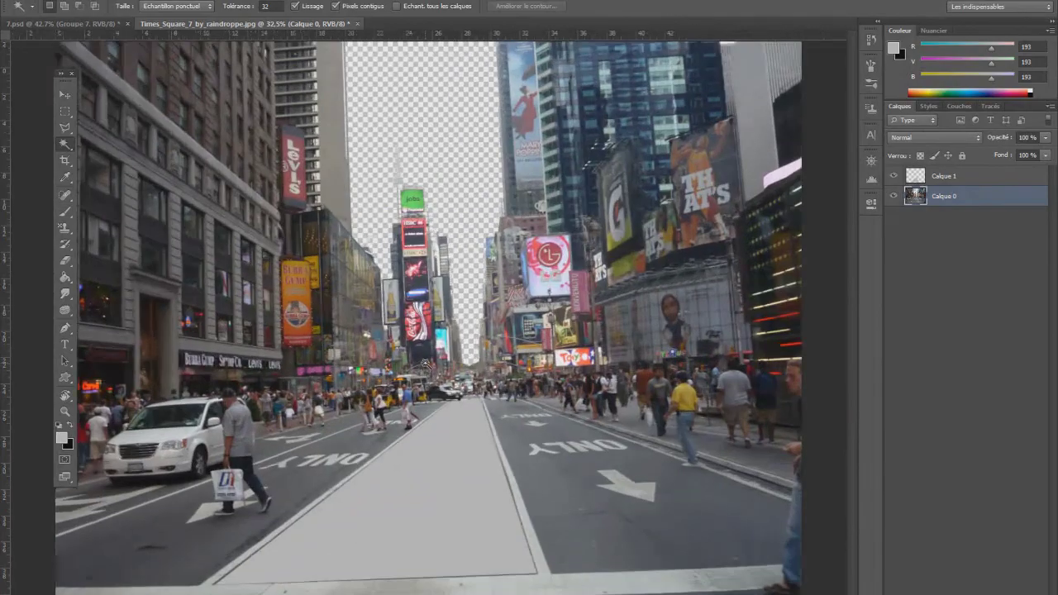
pyautogui.scroll(2, 423, 364)
pyautogui.scroll(4, 440, 366)
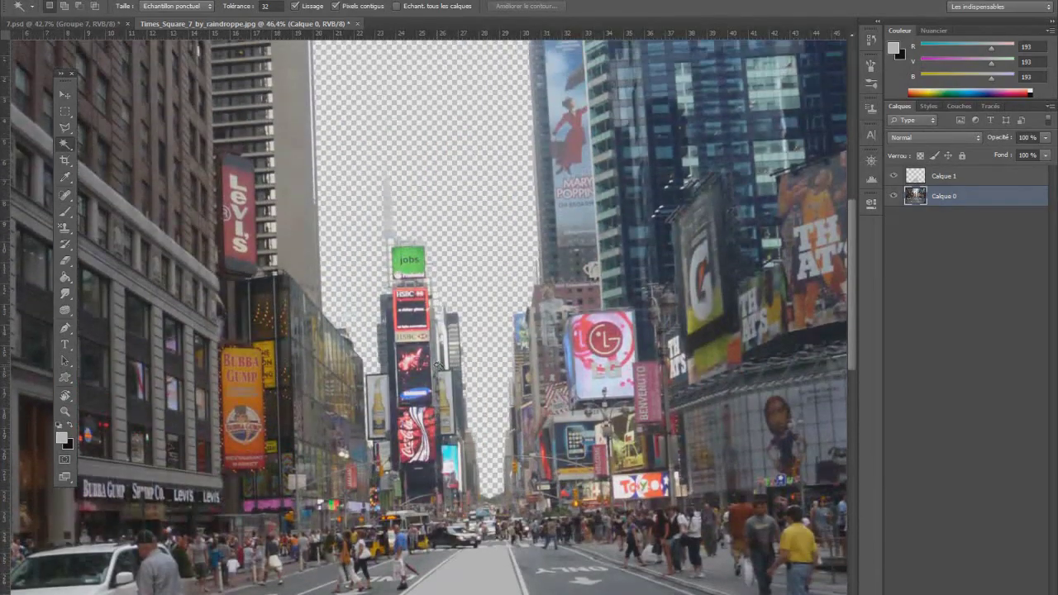
pyautogui.scroll(-5, 440, 365)
pyautogui.hotkey('ctrl', 'z')
pyautogui.hotkey('ctrl', 'z')
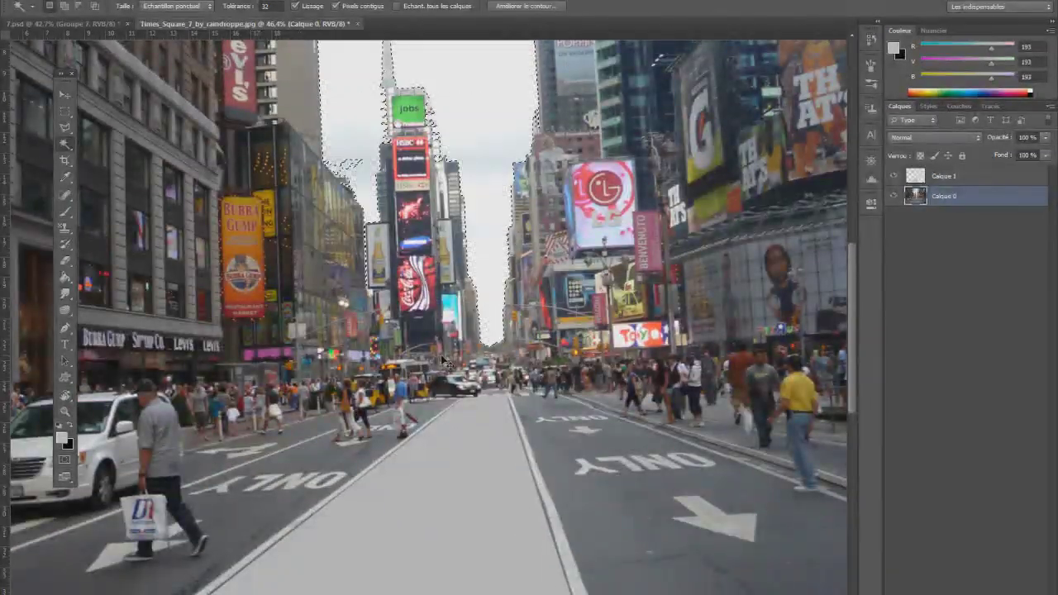
pyautogui.scroll(3, 444, 364)
pyautogui.click(211, 5)
pyautogui.click(223, 18)
# Crop the photo with the Crop tool to its lower part at full width, keeping the street and pedestrians.
pyautogui.click(69, 129)
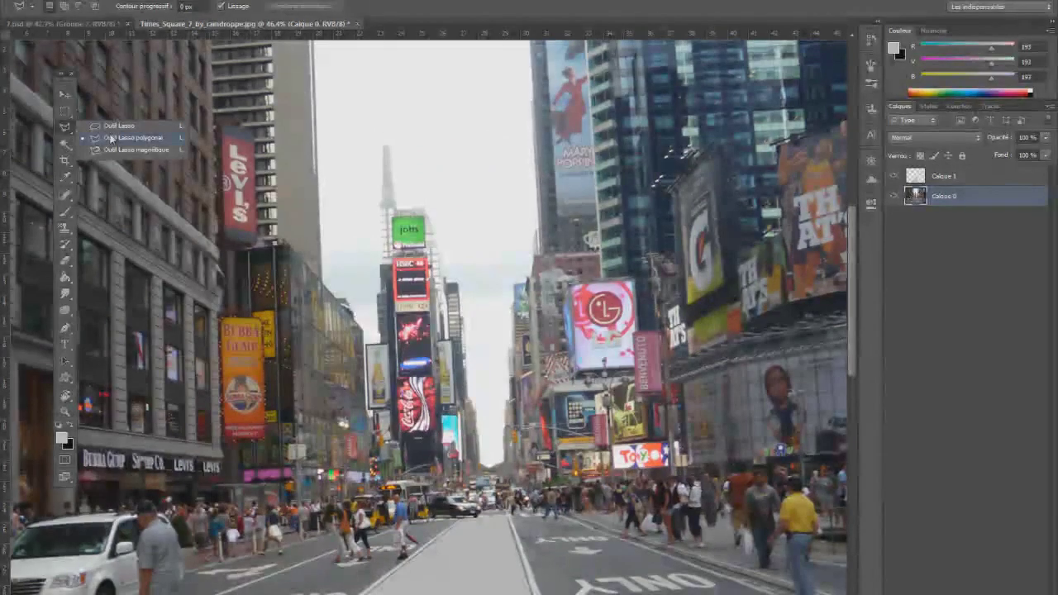
pyautogui.click(67, 144)
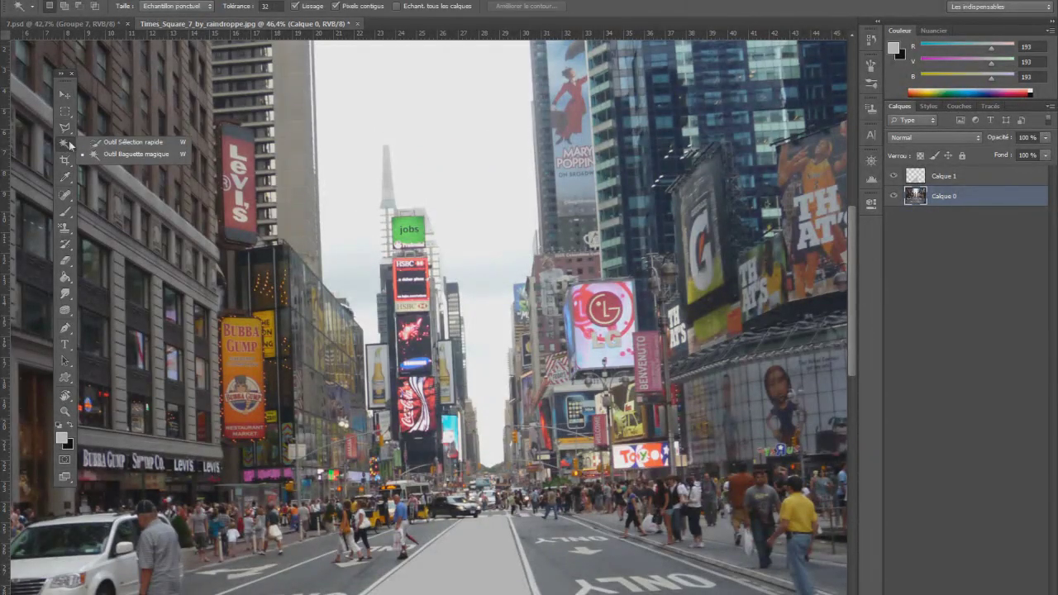
pyautogui.click(65, 160)
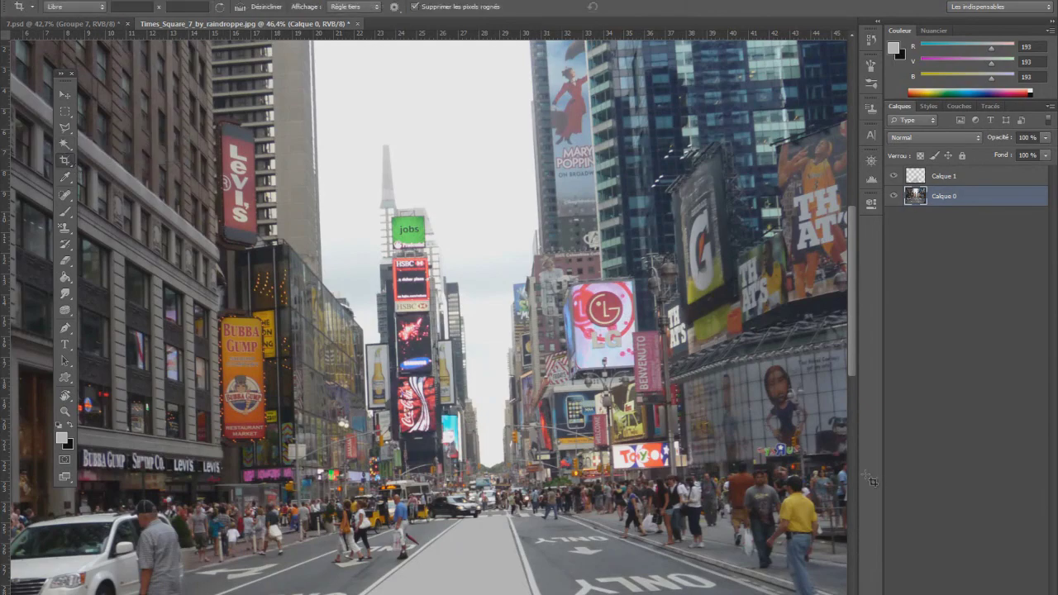
pyautogui.scroll(-5, 347, 244)
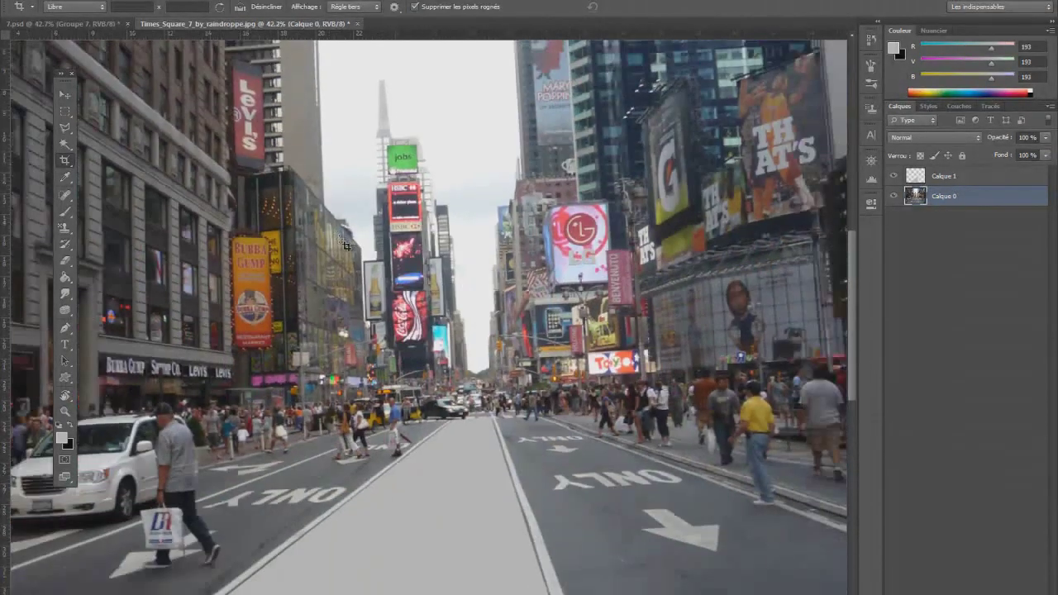
pyautogui.scroll(2, 373, 254)
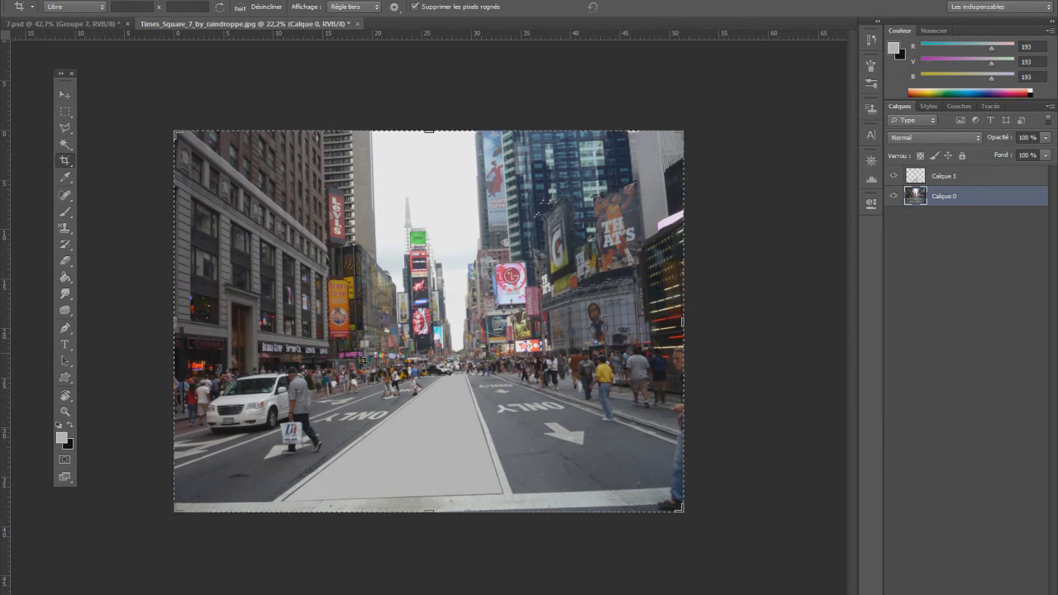
pyautogui.moveTo(178, 376); pyautogui.dragTo(687, 508)
pyautogui.moveTo(429, 252); pyautogui.dragTo(562, 246)
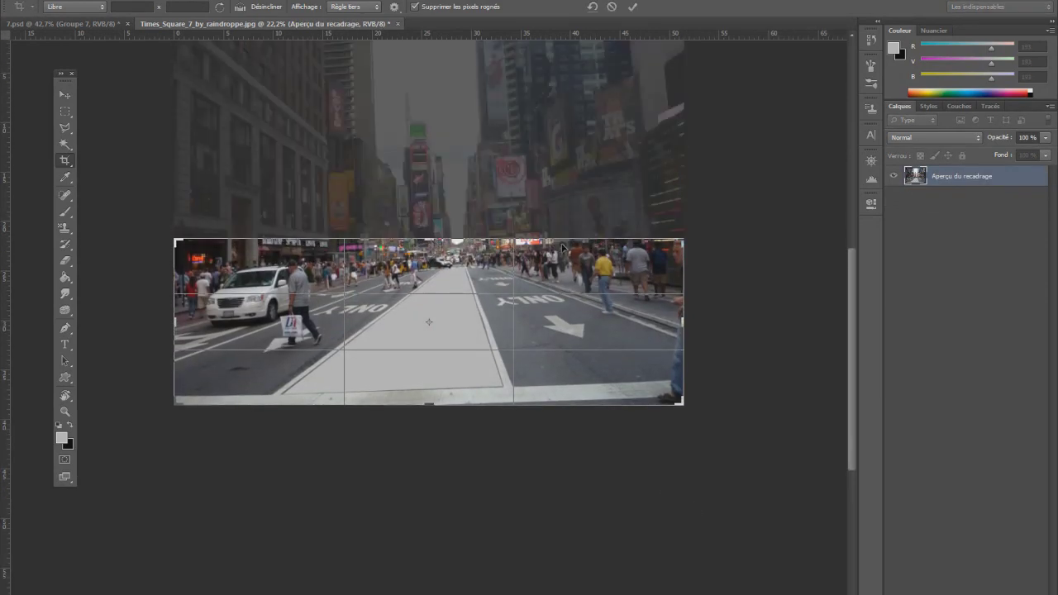
pyautogui.press('Return')
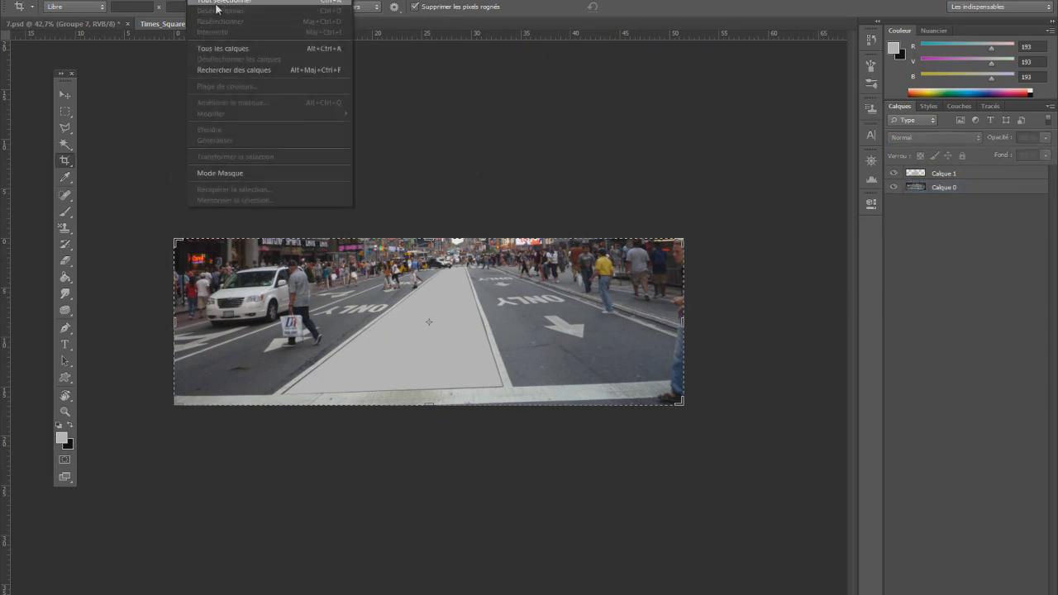
# Switch to the Move tool and undo the crop of the photo.
pyautogui.click(953, 257)
pyautogui.click(65, 97)
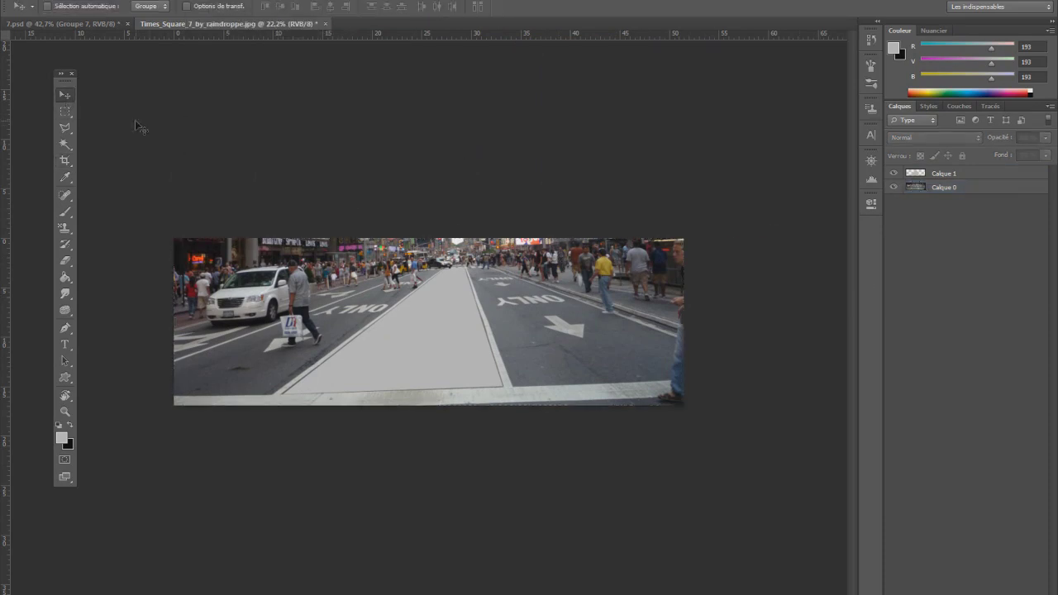
pyautogui.hotkey('ctrl', 'z')
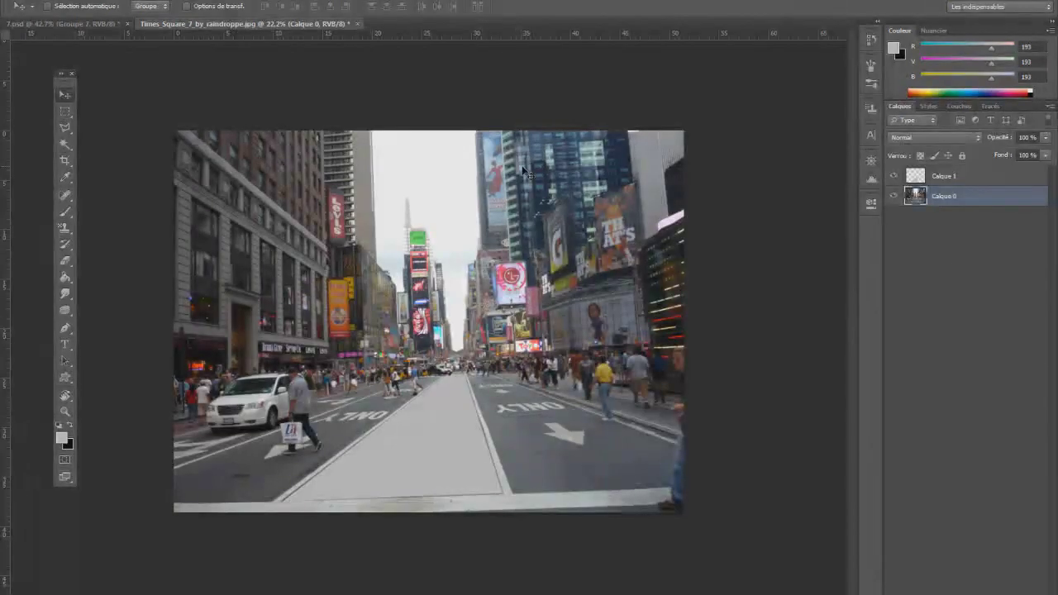
# Sample the yellow of the pedestrian's shirt from the photo layer with the Eyedropper and check the foreground colour in the colour picker.
pyautogui.click(69, 177)
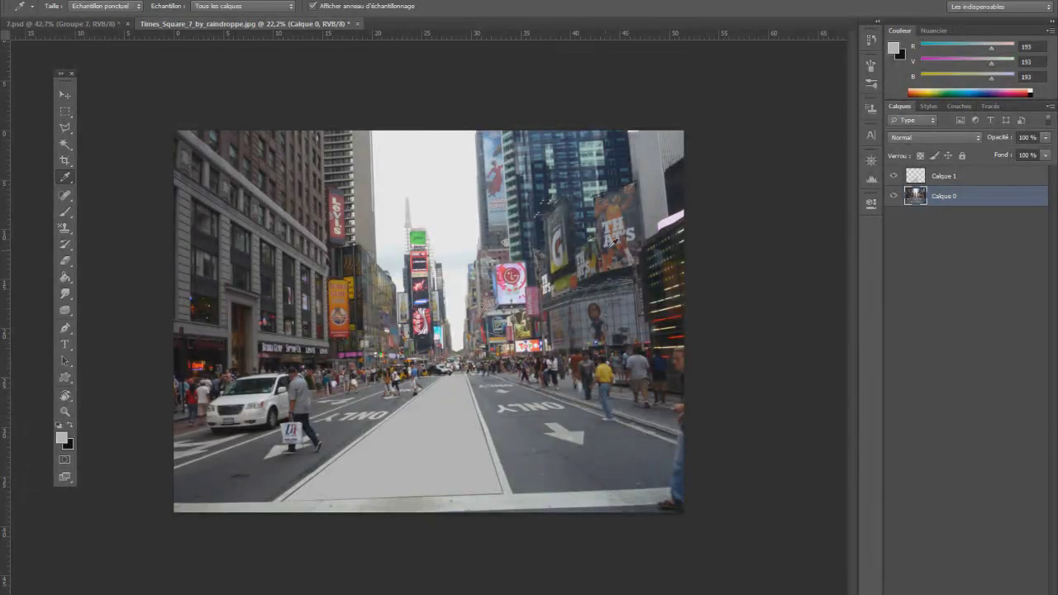
pyautogui.scroll(3, 444, 327)
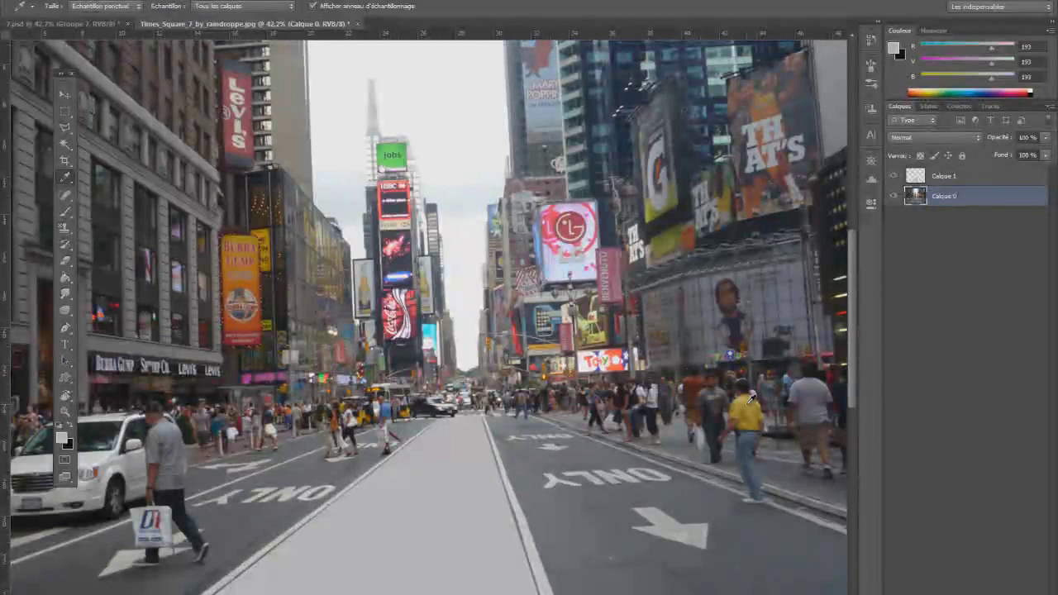
pyautogui.click(982, 235)
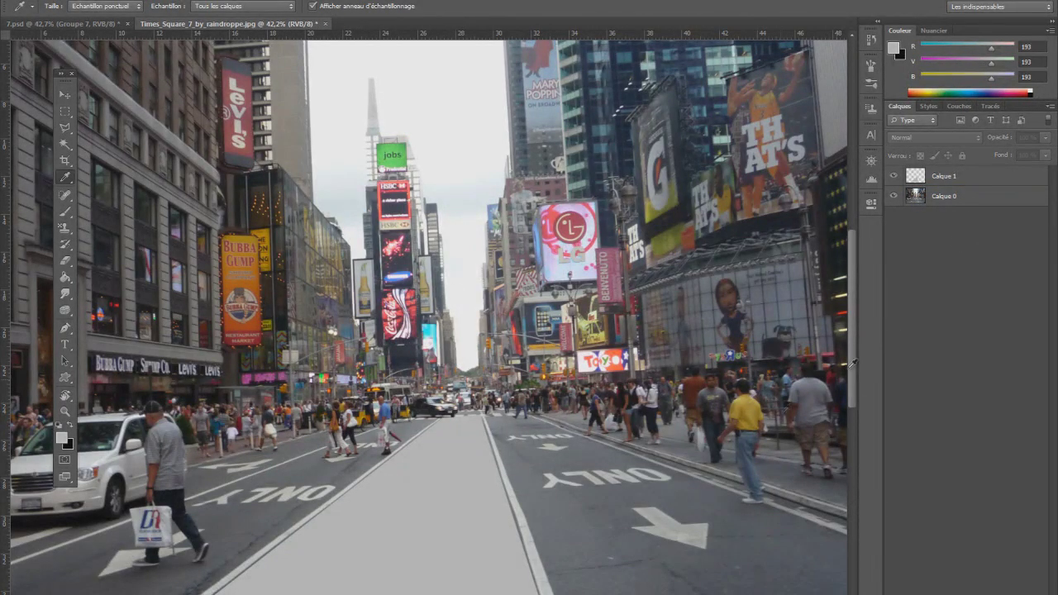
pyautogui.click(963, 196)
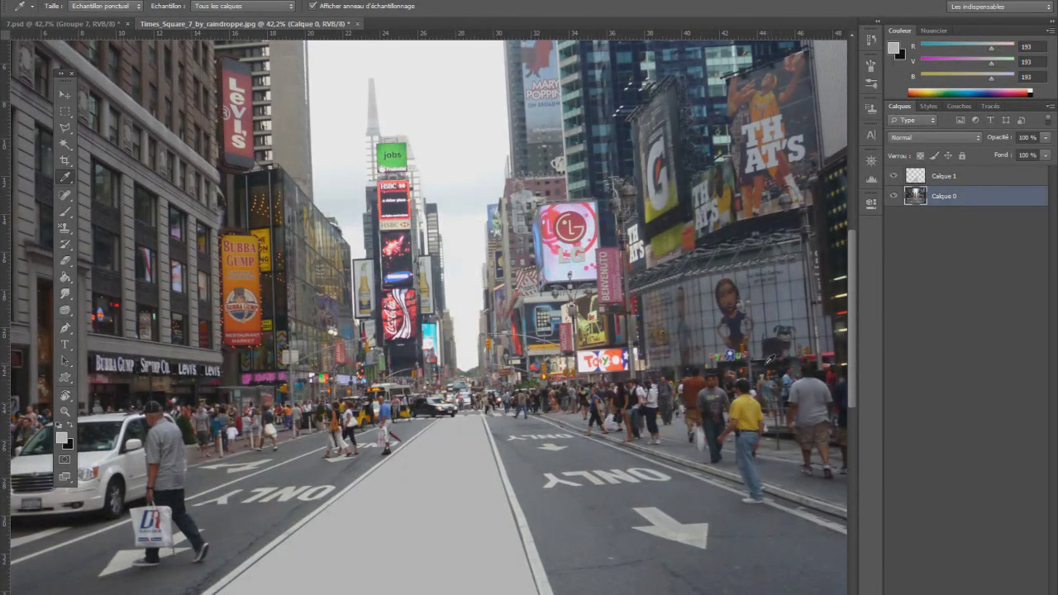
pyautogui.click(743, 411)
pyautogui.click(743, 403)
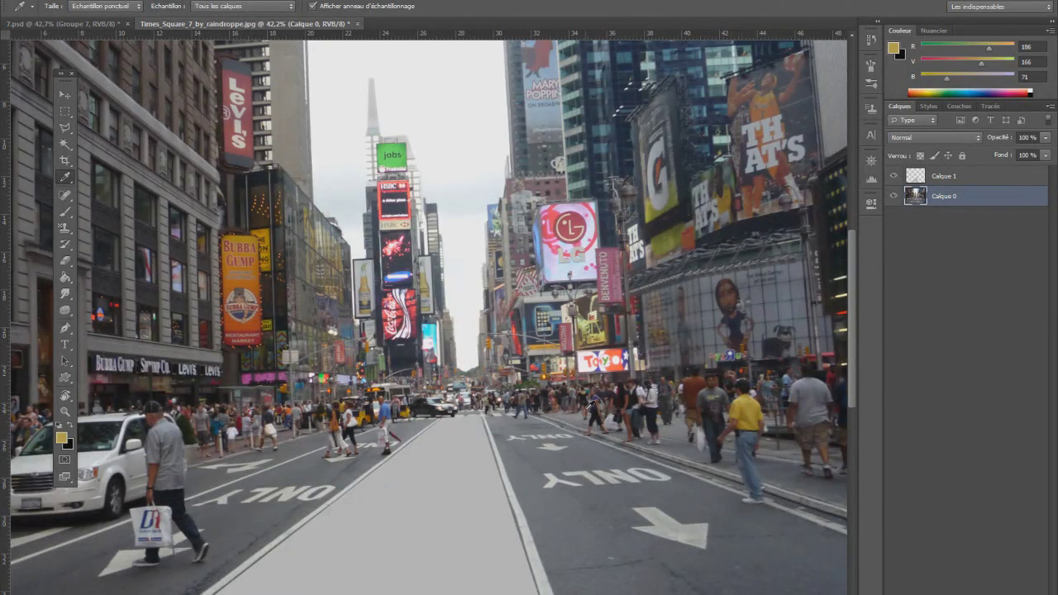
pyautogui.click(61, 437)
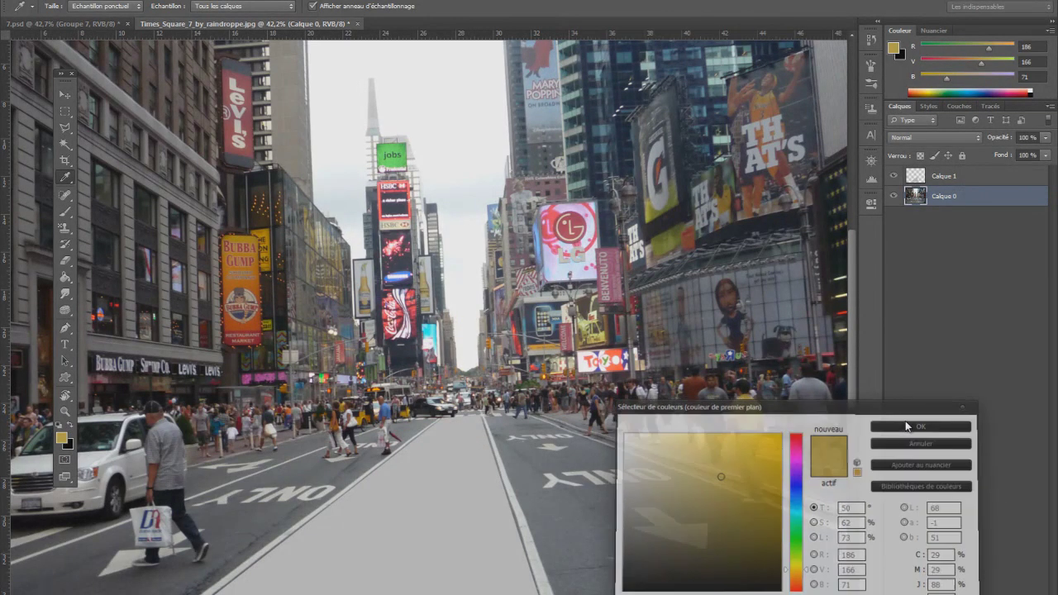
pyautogui.click(906, 424)
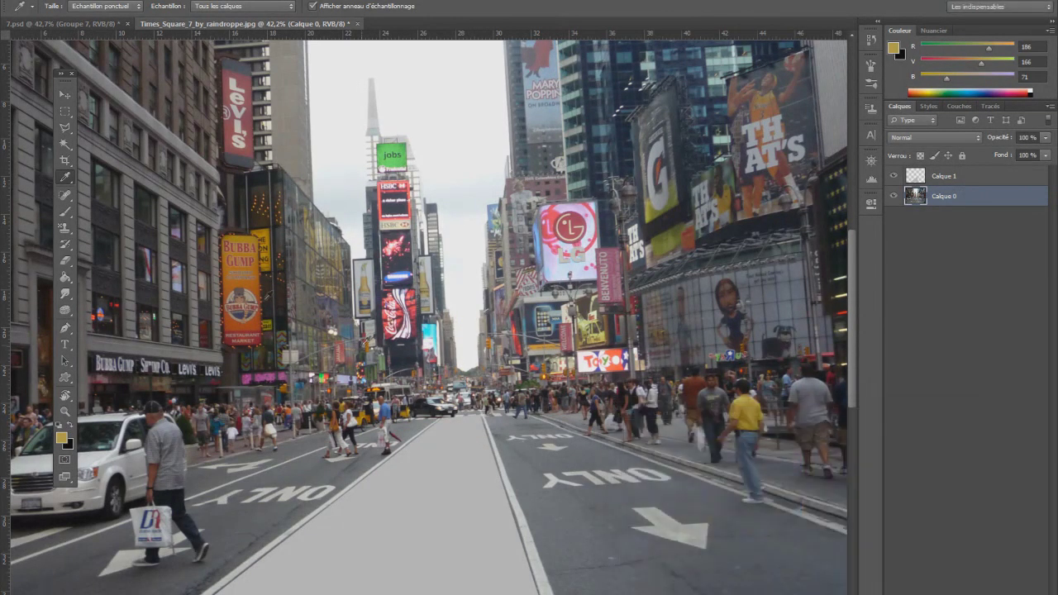
# Activate the Brush tool and open its preset library to look over the available brush tips.
pyautogui.click(70, 198)
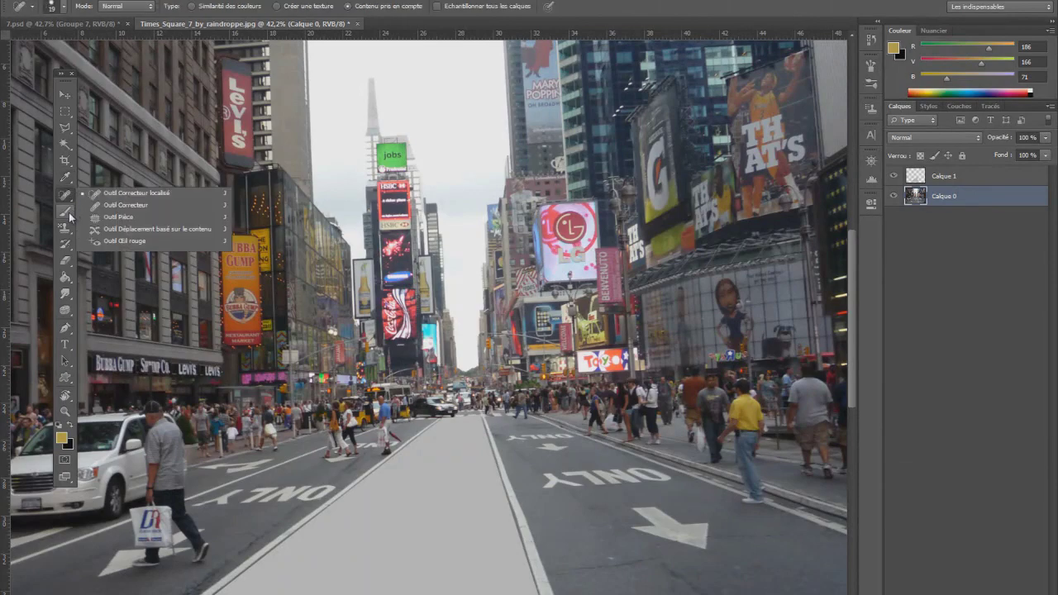
pyautogui.click(66, 211)
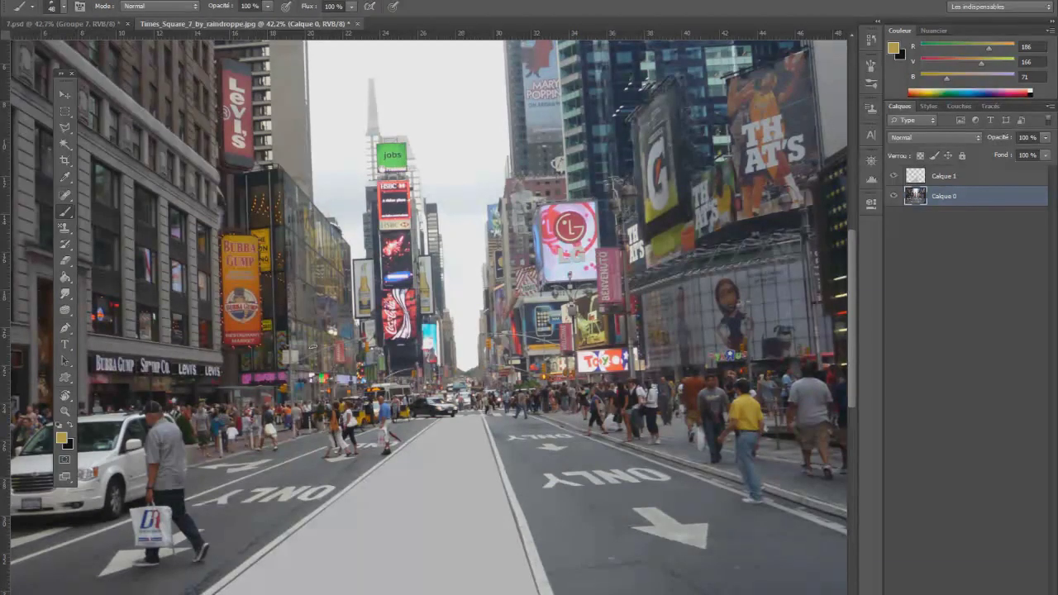
pyautogui.scroll(-3, 347, 432)
pyautogui.scroll(1, 357, 318)
pyautogui.scroll(2, 348, 315)
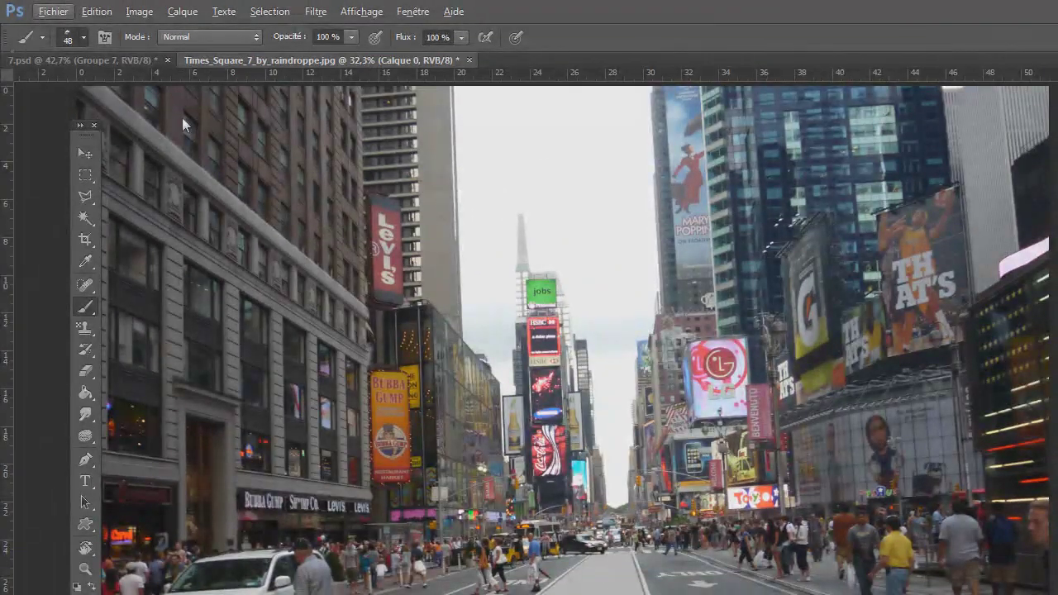
pyautogui.click(83, 38)
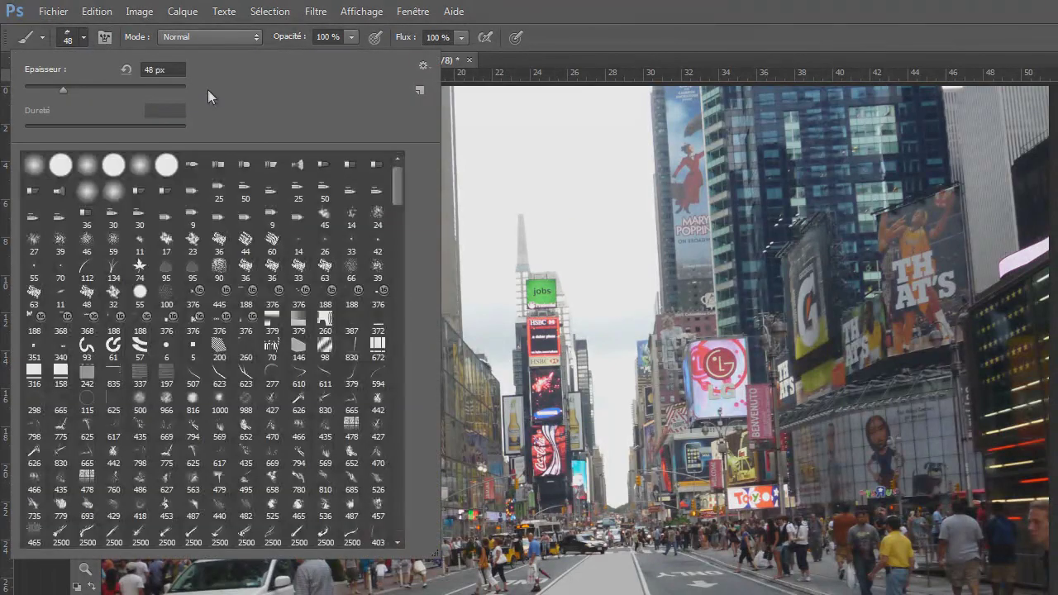
pyautogui.scroll(-1, 402, 189)
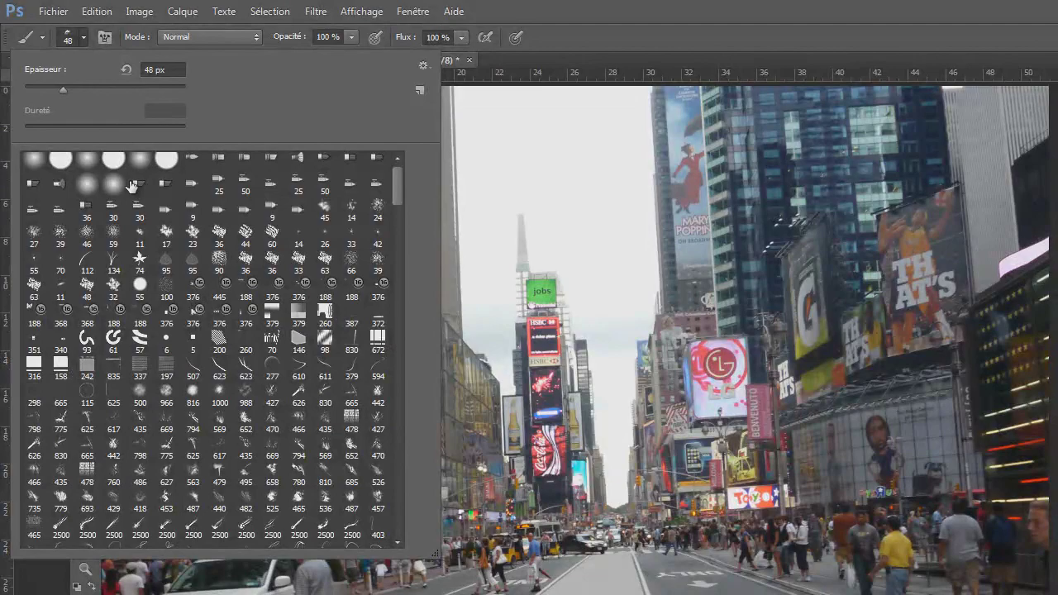
pyautogui.scroll(1, 130, 186)
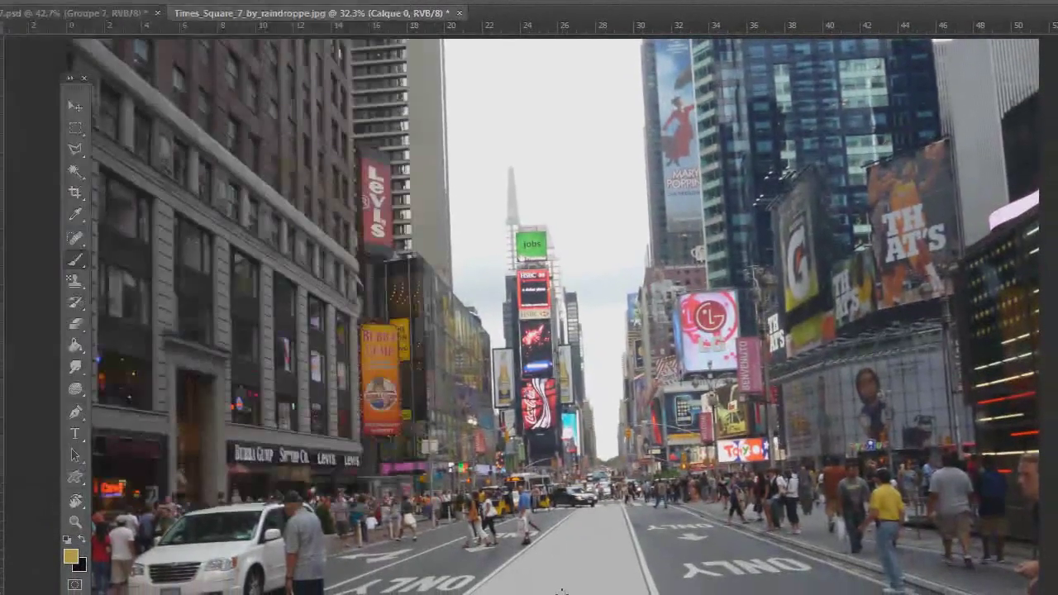
# Try the 112 px and star-shaped 74 px brush tips and choose the 95 px tip beside them.
pyautogui.click(84, 1)
pyautogui.click(108, 6)
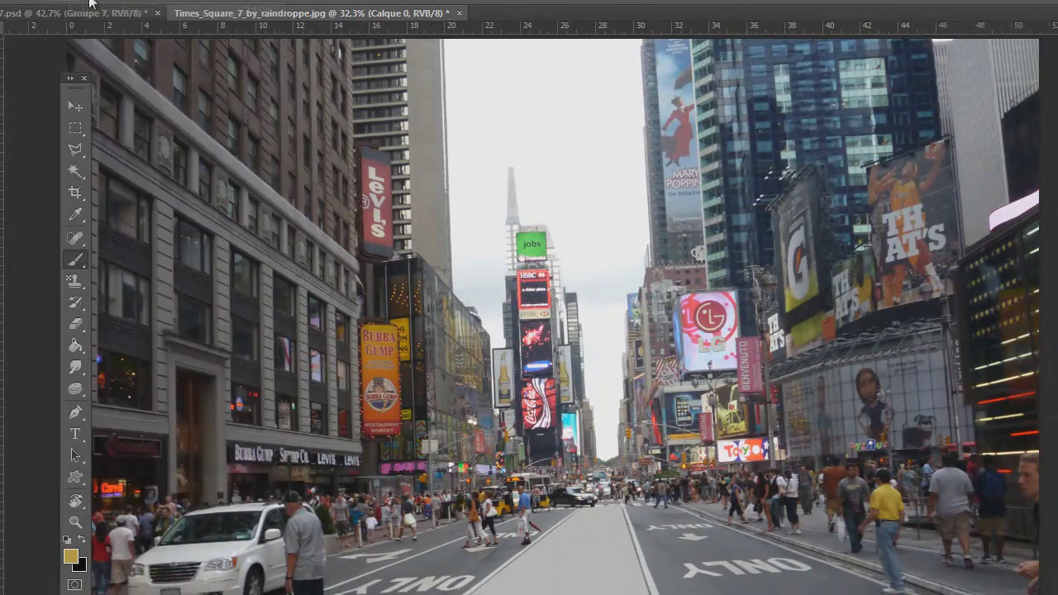
pyautogui.click(86, 2)
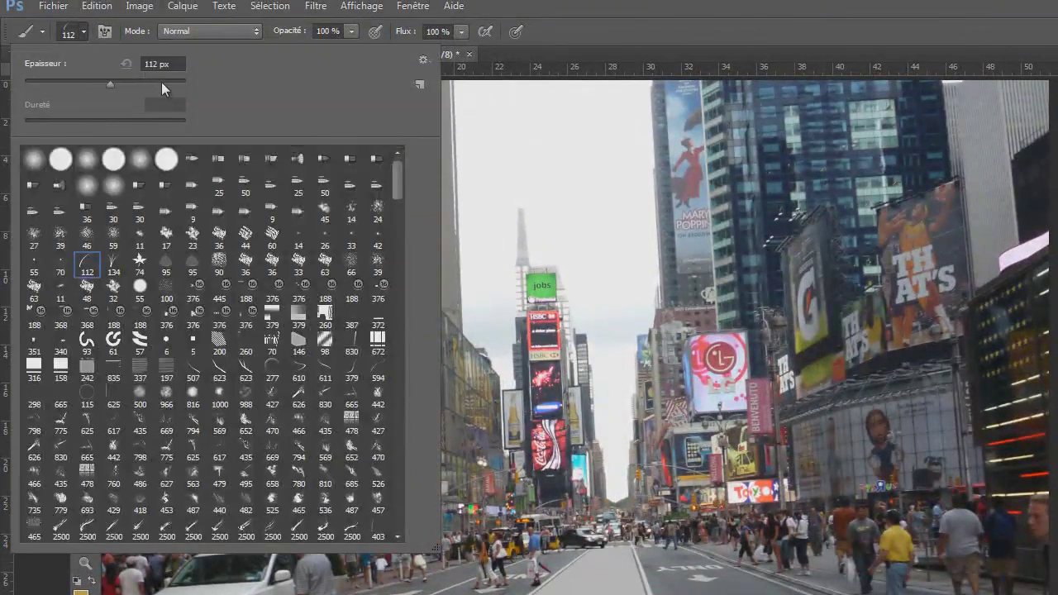
pyautogui.click(160, 81)
pyautogui.click(142, 264)
pyautogui.click(164, 262)
pyautogui.scroll(-6, 248, 273)
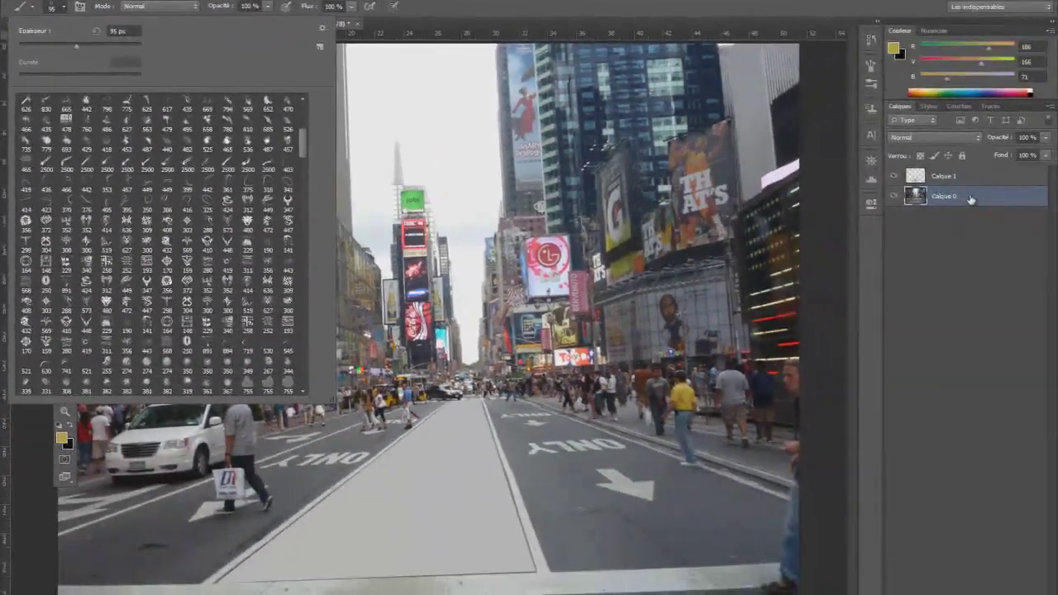
# Try removing the photo layer Calque 0 and undo the removal.
pyautogui.click(963, 207)
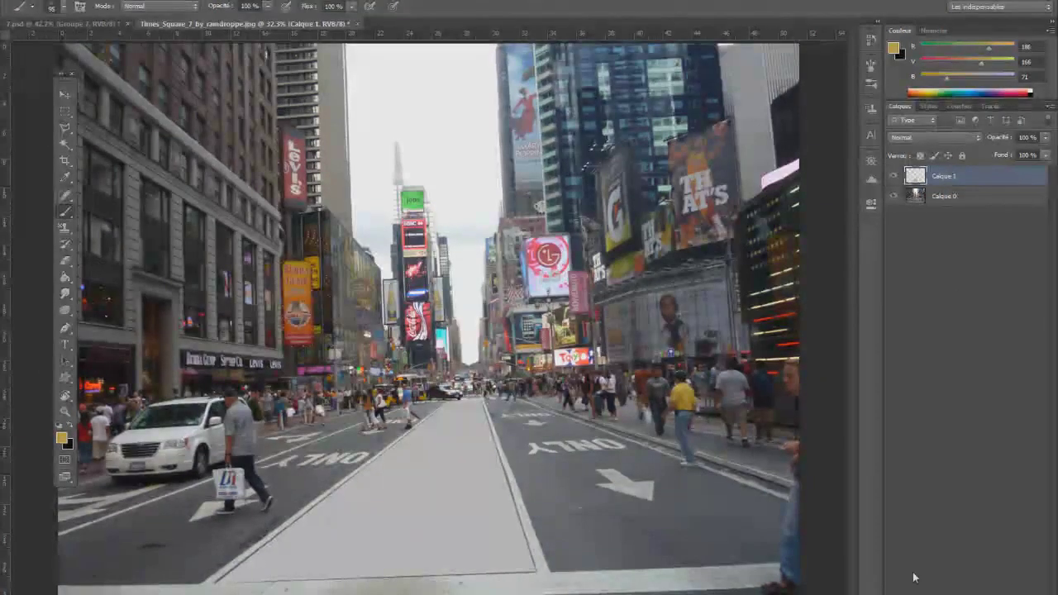
pyautogui.click(976, 200)
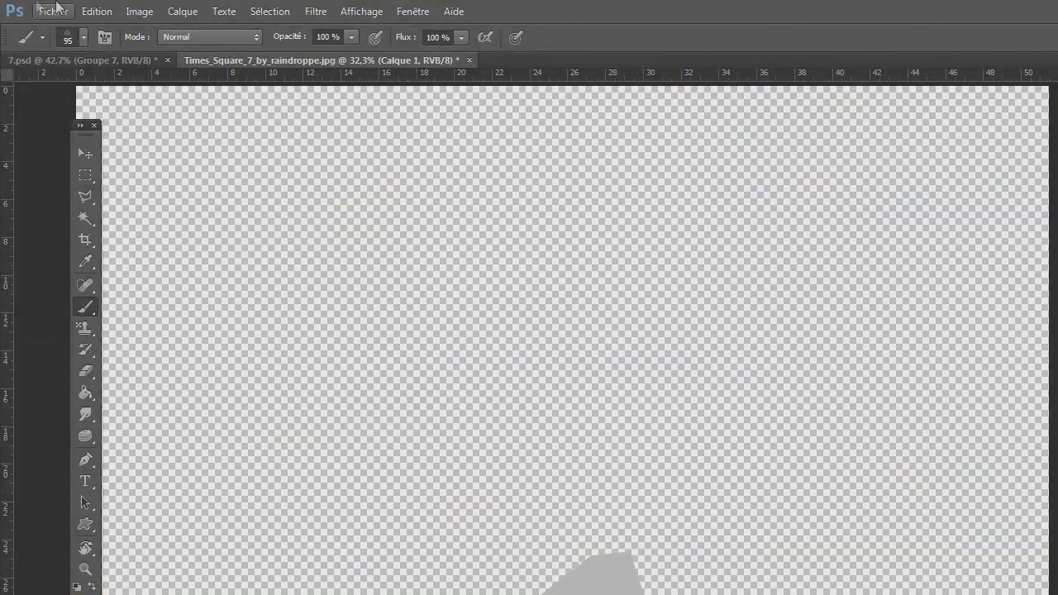
pyautogui.click(97, 11)
pyautogui.click(120, 55)
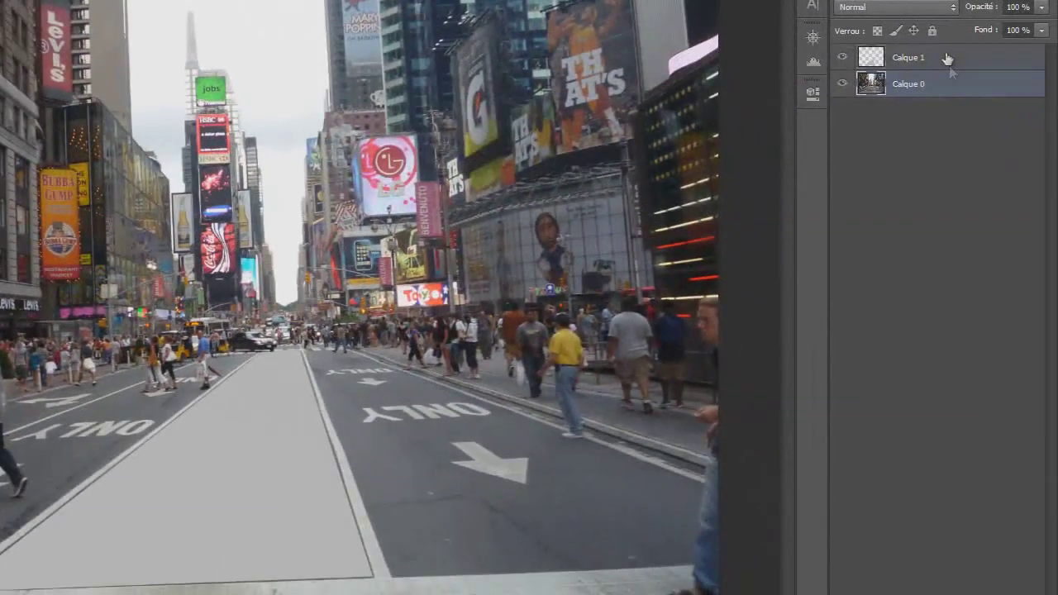
# Delete the grey-filled layer Calque 1 above the photo.
pyautogui.click(947, 59)
pyautogui.press('Delete')
# Paint a yellow splatter stroke around the pedestrian in yellow on a new layer and delete that layer.
pyautogui.hotkey('ctrl', 'shift', 'alt', 'n')
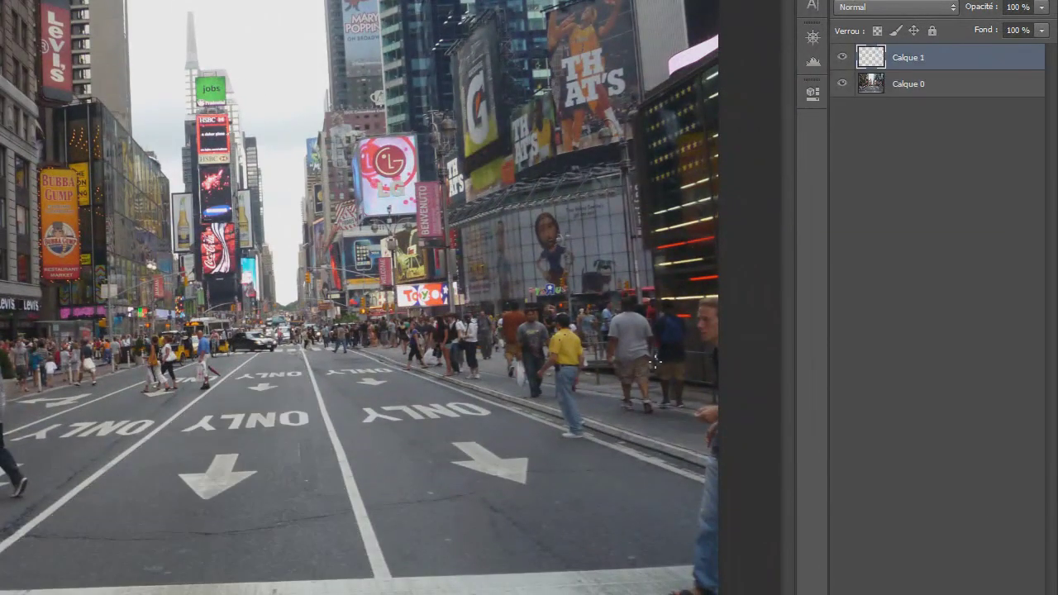
pyautogui.moveTo(470, 269)
pyautogui.mouseDown()
pyautogui.moveTo(546, 348)
pyautogui.moveTo(575, 401)
pyautogui.mouseUp()
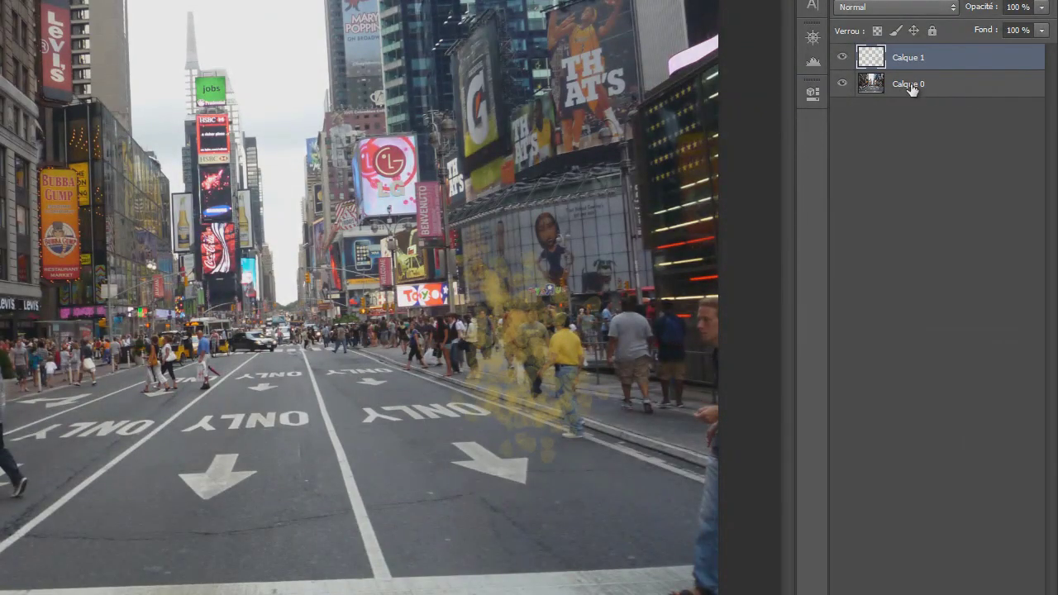
pyautogui.press('Delete')
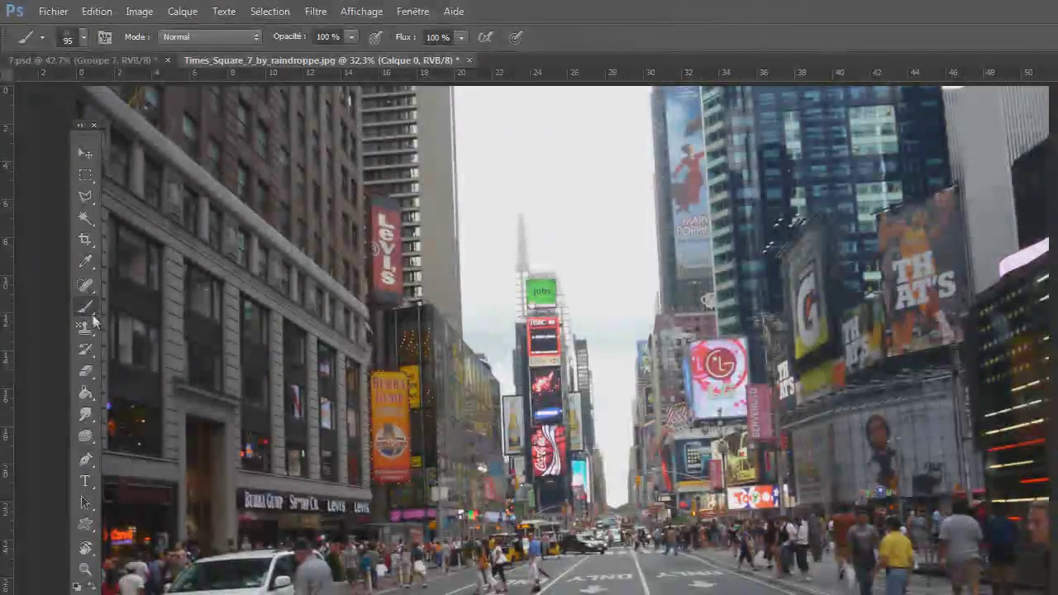
# Reopen the brush presets for the Brush tool and set the brush size to 48 px.
pyautogui.click(95, 312)
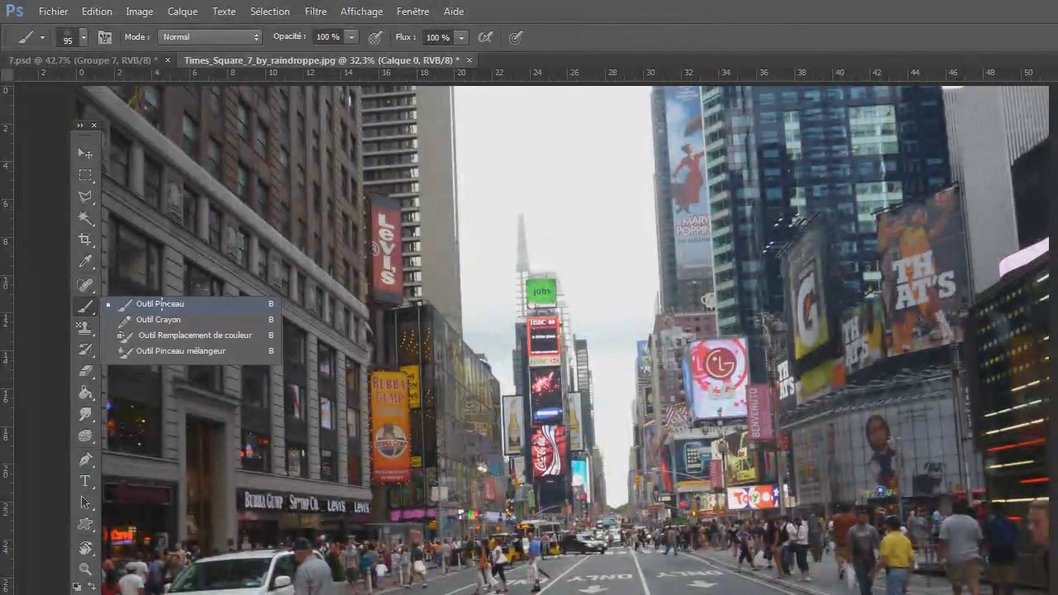
pyautogui.click(82, 37)
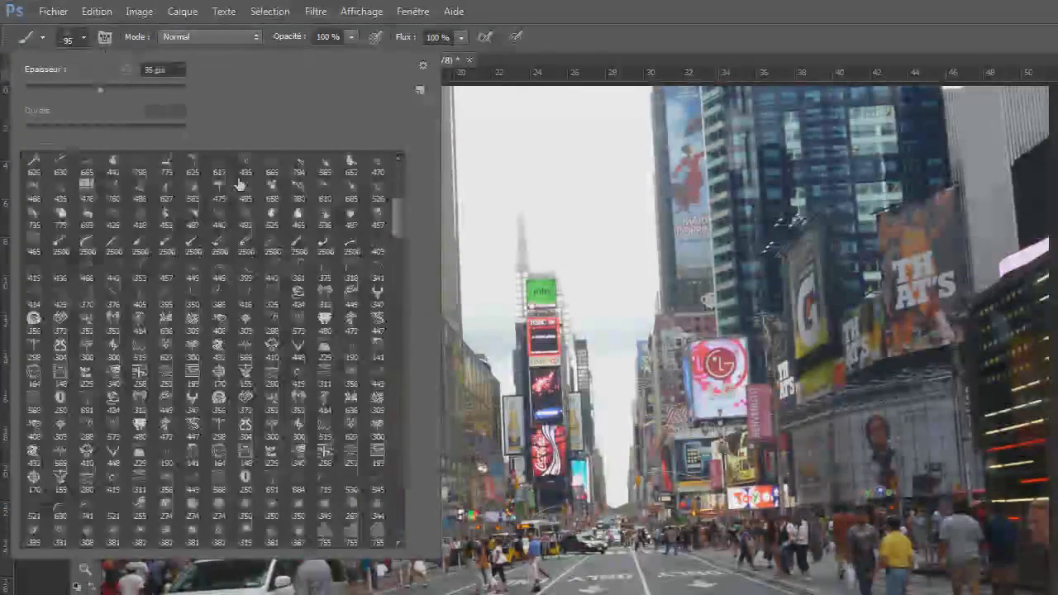
pyautogui.scroll(-1, 215, 173)
pyautogui.scroll(-2, 107, 97)
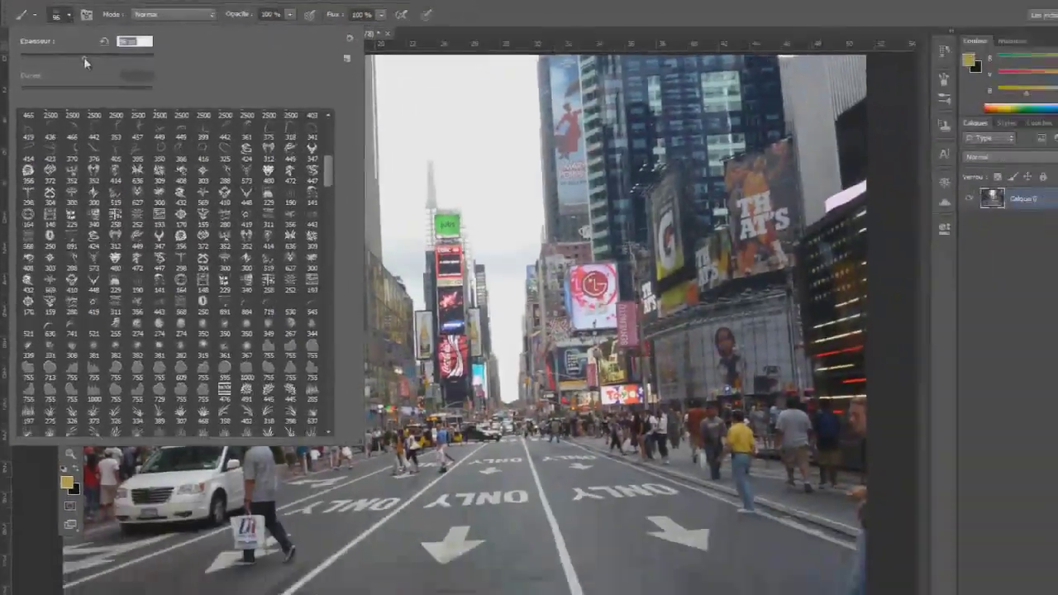
pyautogui.write('48')
pyautogui.press('Return')
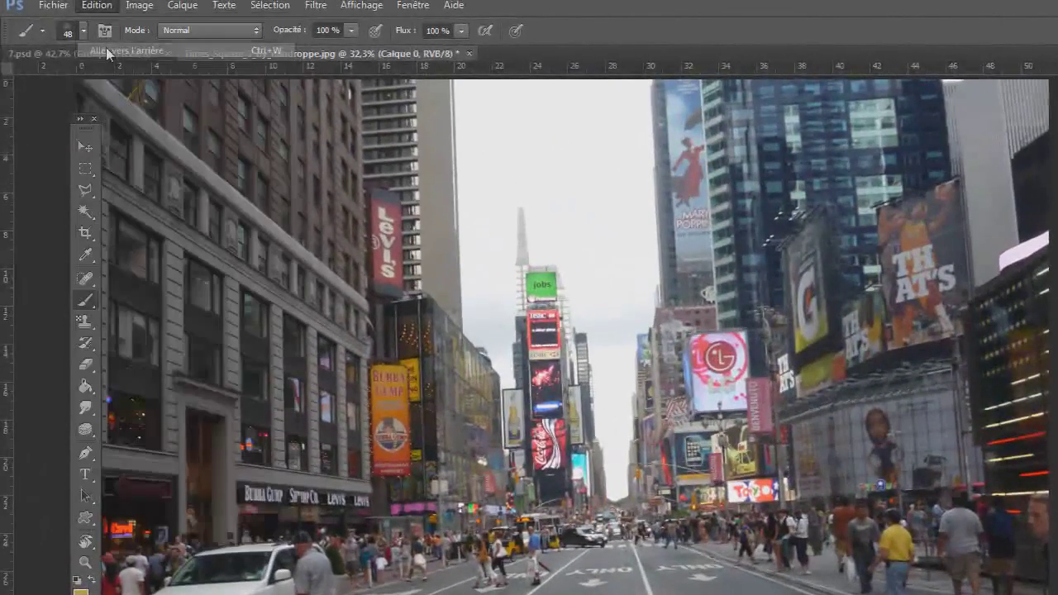
# Browse through the brush preset library and choose the 786 px tip in the row below the spiral shapes.
pyautogui.rightClick(333, 381)
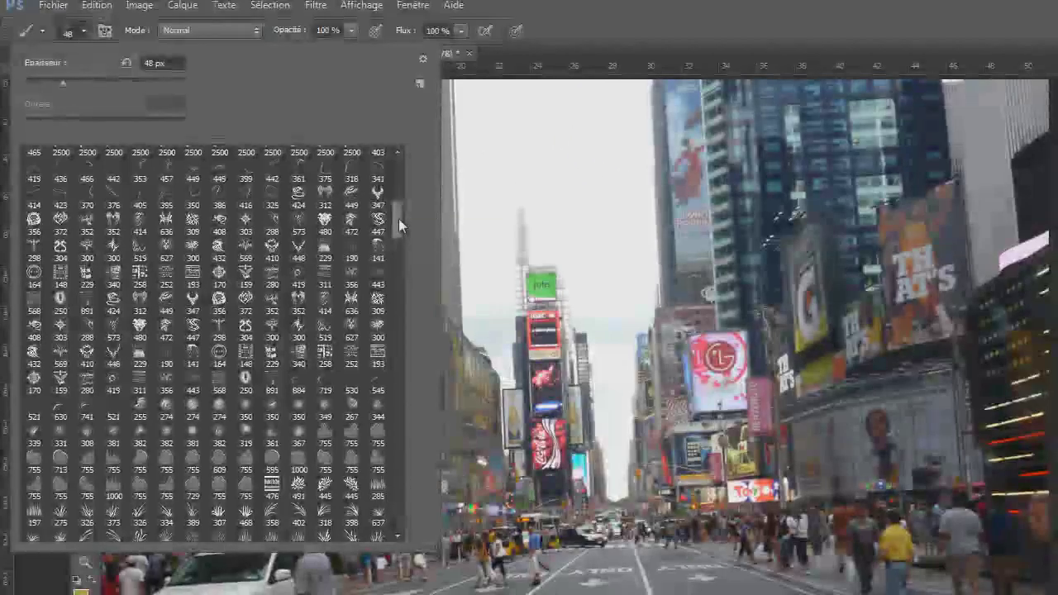
pyautogui.click(396, 325)
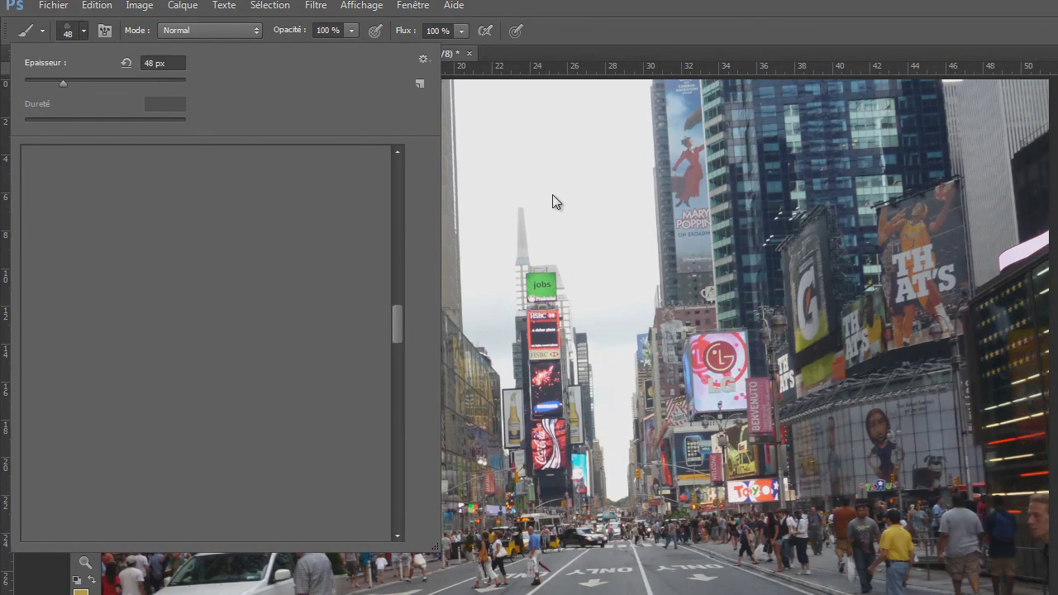
pyautogui.click(84, 30)
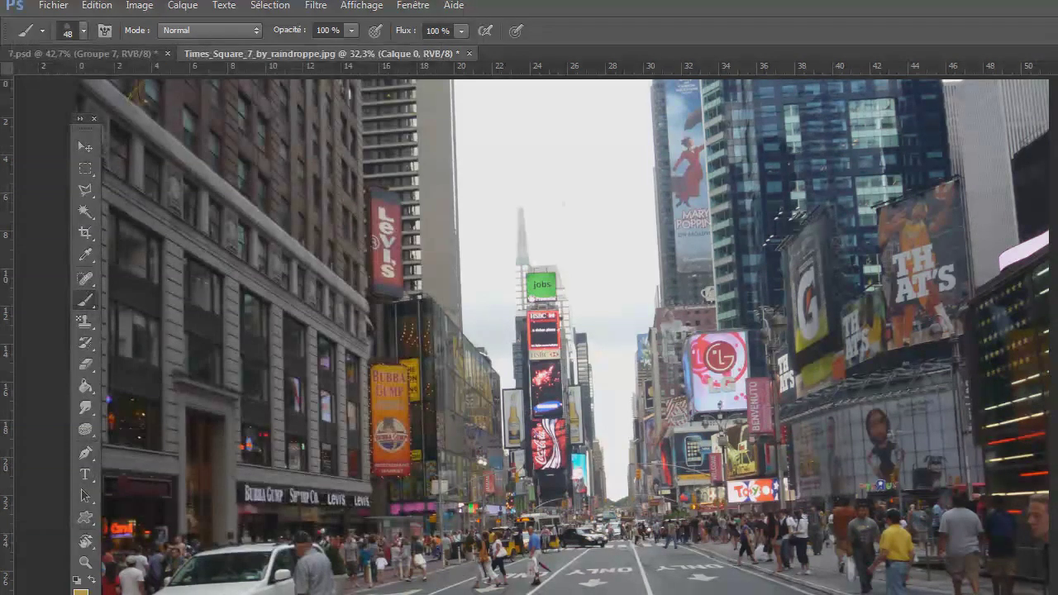
pyautogui.click(84, 30)
pyautogui.scroll(-2, 335, 248)
pyautogui.scroll(-4, 314, 389)
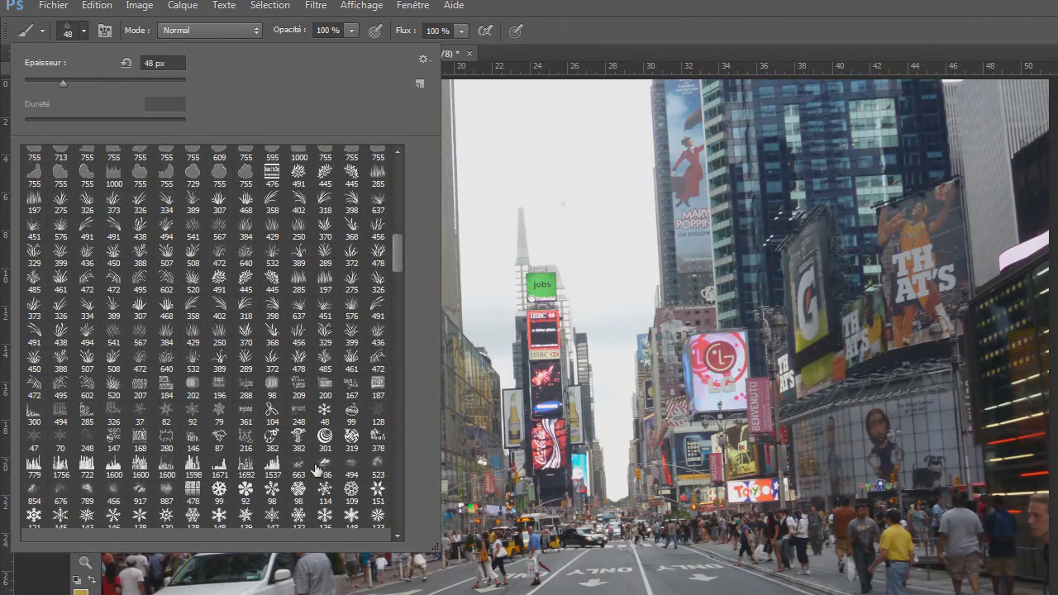
pyautogui.scroll(-1, 329, 415)
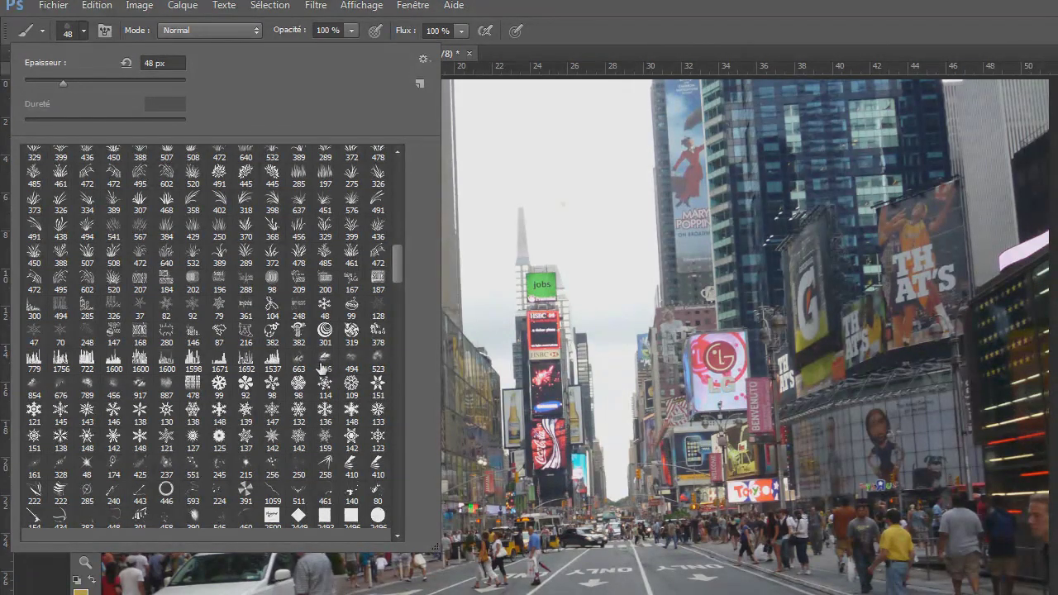
pyautogui.scroll(-1, 321, 370)
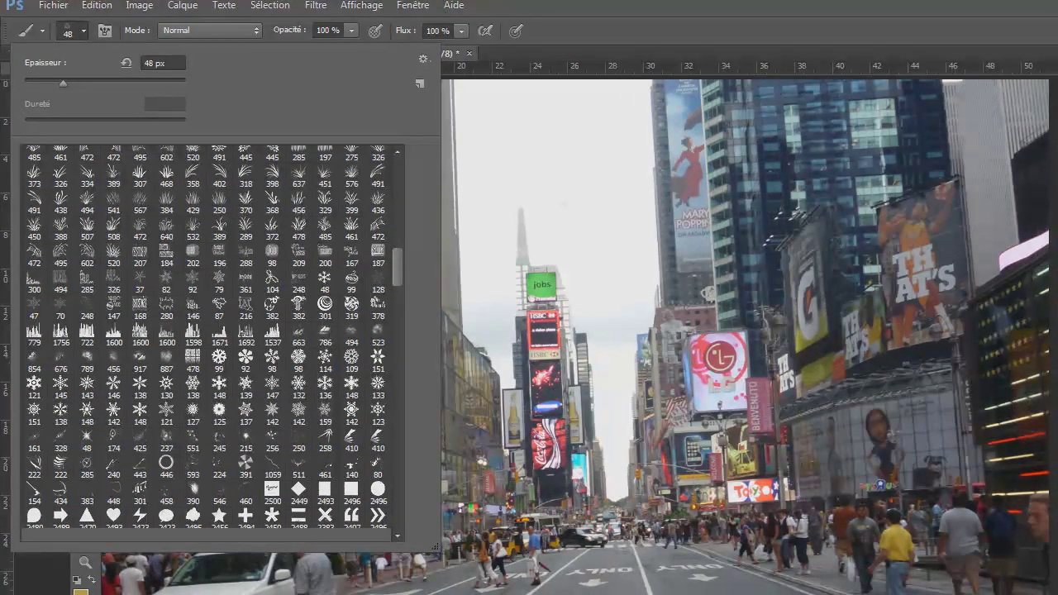
pyautogui.scroll(-1, 322, 263)
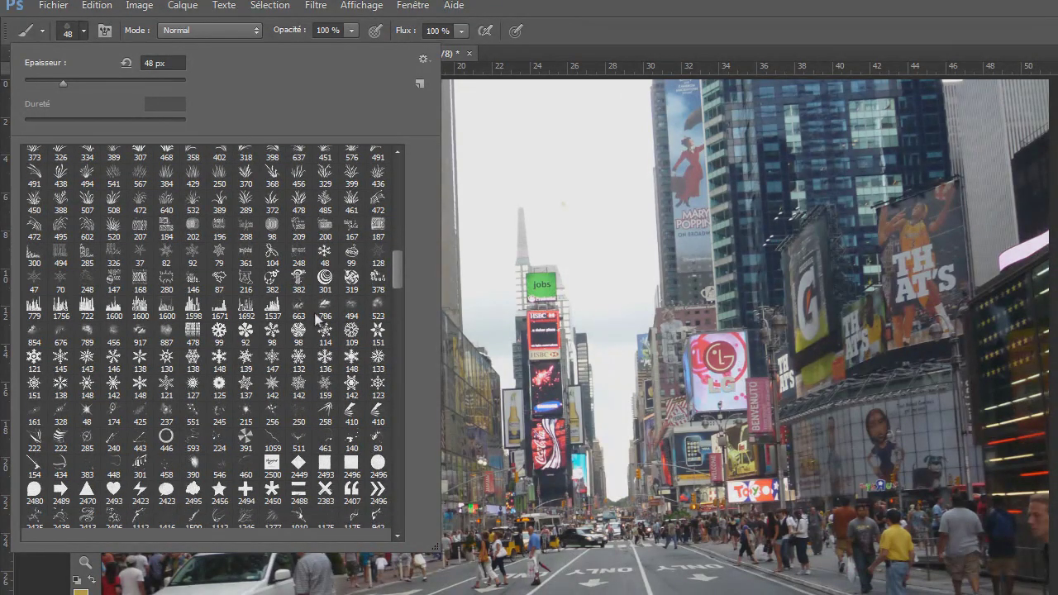
pyautogui.scroll(-1, 330, 314)
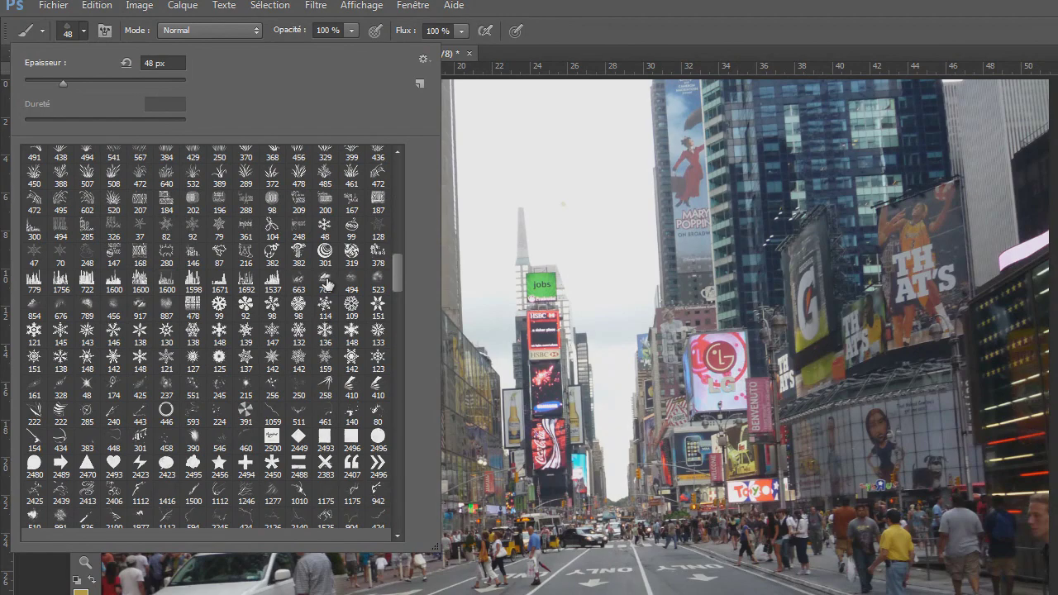
pyautogui.click(325, 361)
pyautogui.click(322, 281)
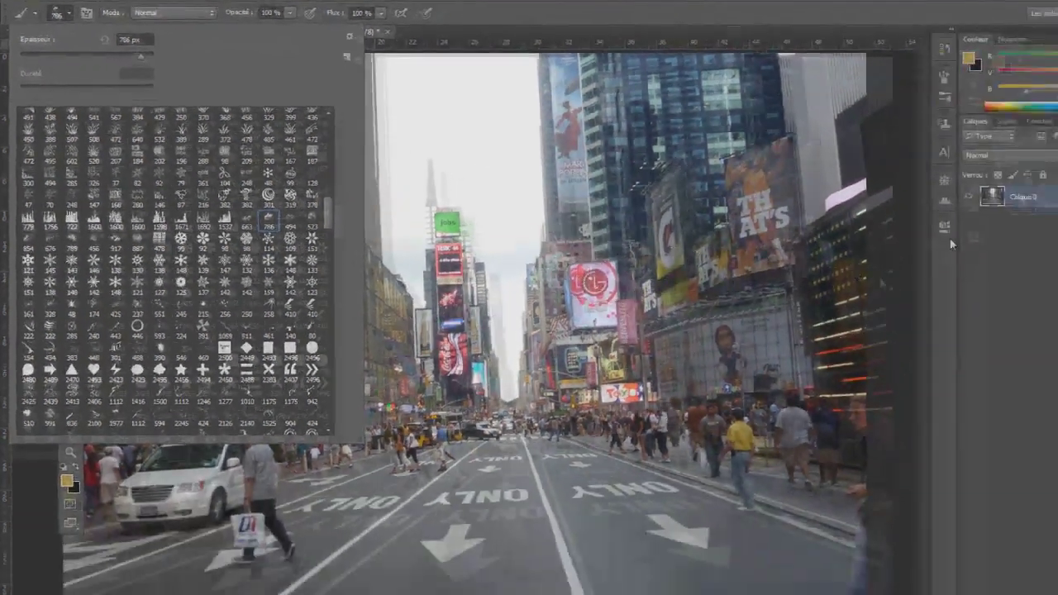
# Create a new layer above the photo and paint a yellow cloud-shaped patch with the chosen brush over the far end of the street.
pyautogui.click(1007, 263)
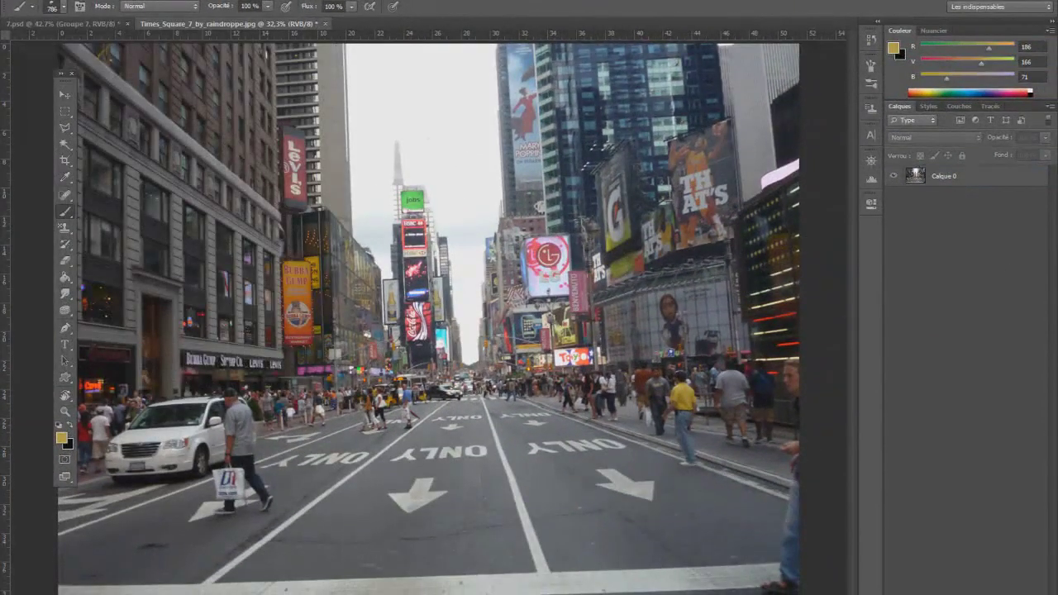
pyautogui.hotkey('ctrl', 'shift', 'alt', 'n')
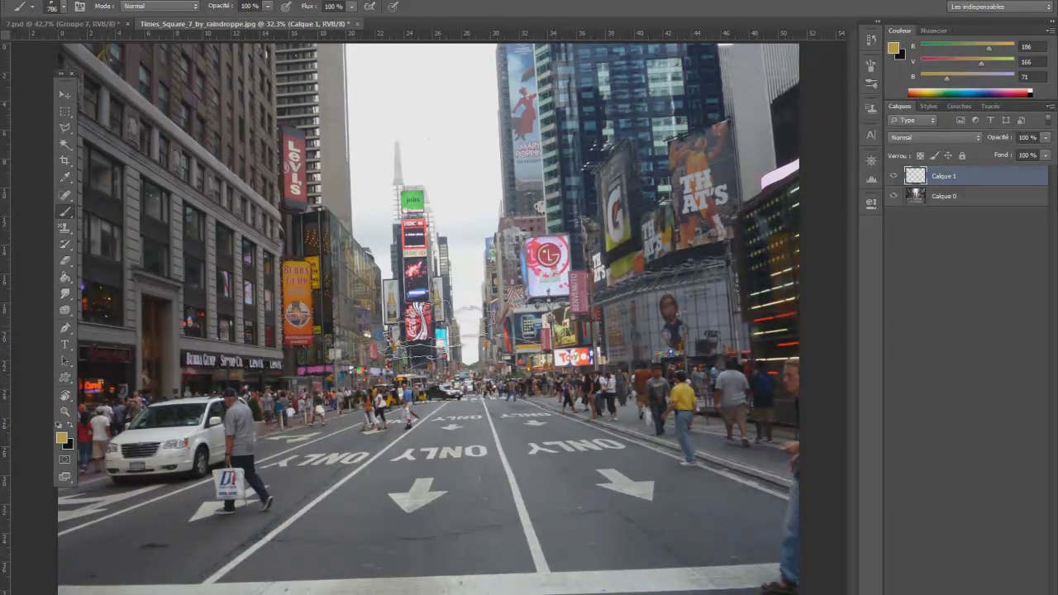
pyautogui.click(462, 273)
pyautogui.moveTo(529, 285)
pyautogui.mouseDown()
pyautogui.moveTo(504, 316)
pyautogui.moveTo(554, 332)
pyautogui.moveTo(384, 341)
pyautogui.moveTo(388, 349)
pyautogui.moveTo(521, 320)
pyautogui.moveTo(512, 296)
pyautogui.mouseUp()
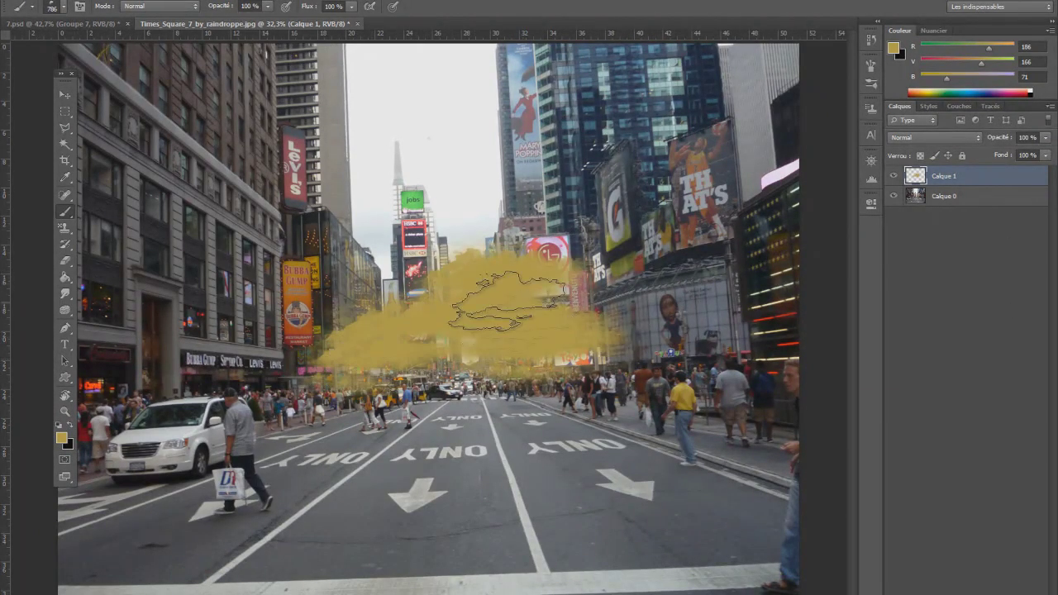
# Change the foreground colour's hue to blue and paint blue cloud strokes on both sides of the yellow patch.
pyautogui.click(61, 437)
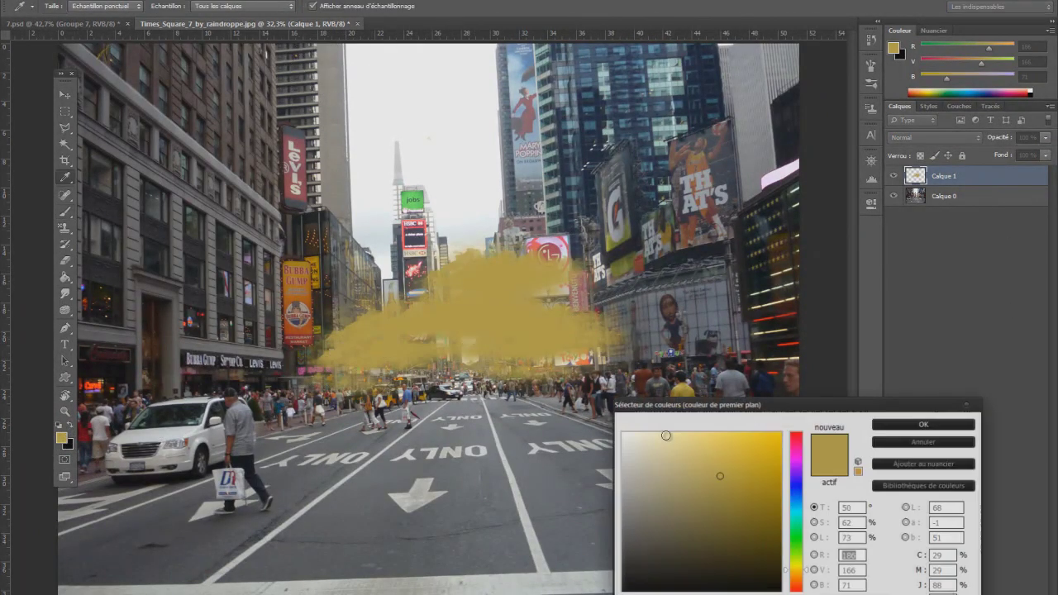
pyautogui.click(796, 499)
pyautogui.click(898, 425)
pyautogui.moveTo(628, 216)
pyautogui.mouseDown()
pyautogui.moveTo(476, 297)
pyautogui.moveTo(347, 248)
pyautogui.mouseUp()
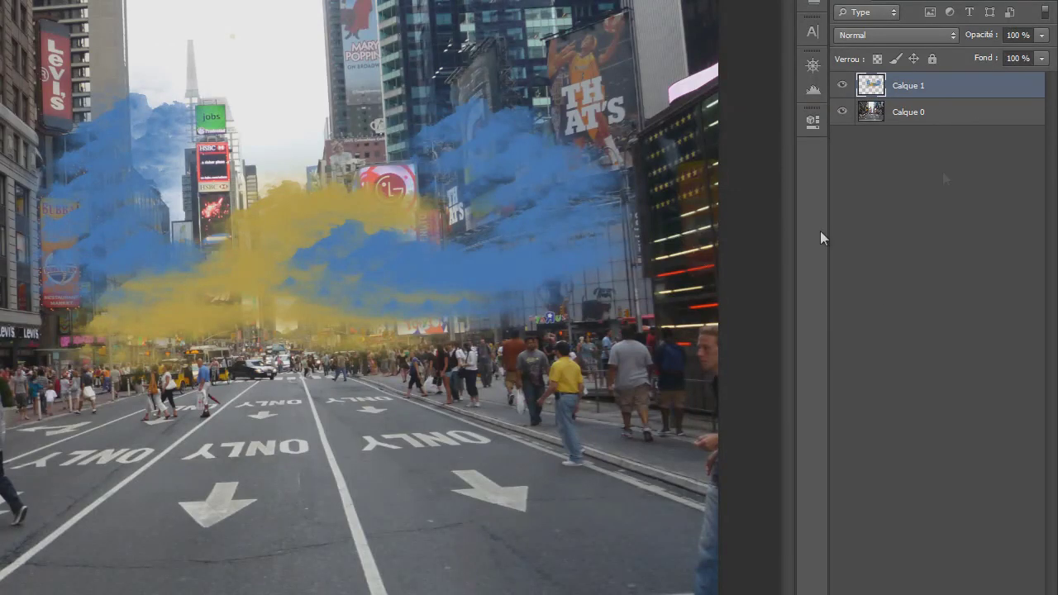
# Move the painted layer Calque 1 below the photo layer Calque 0 and bring it back above it.
pyautogui.moveTo(949, 88); pyautogui.dragTo(946, 127)
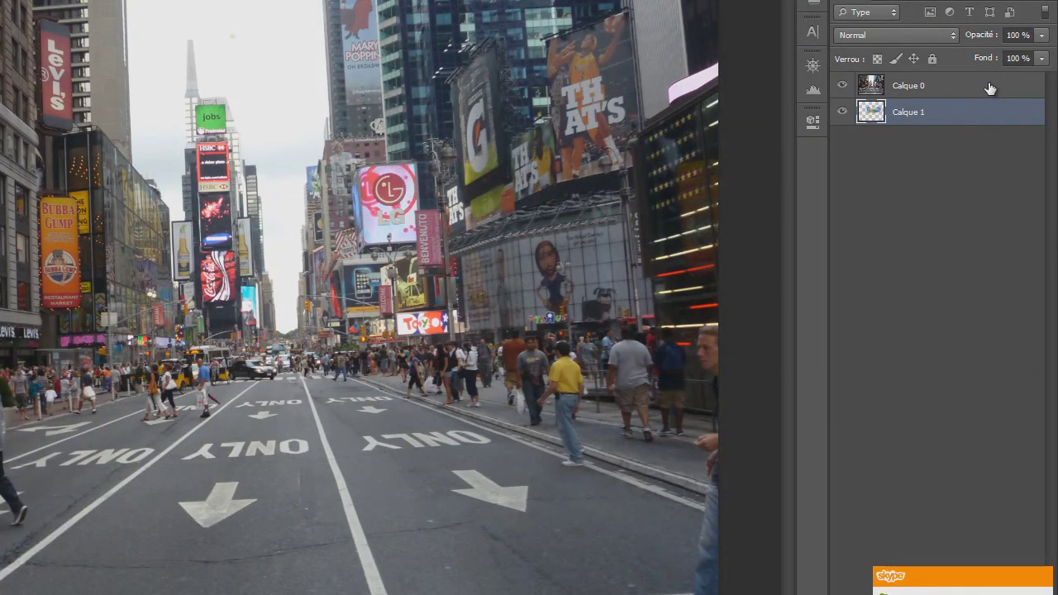
pyautogui.moveTo(921, 113); pyautogui.dragTo(935, 85)
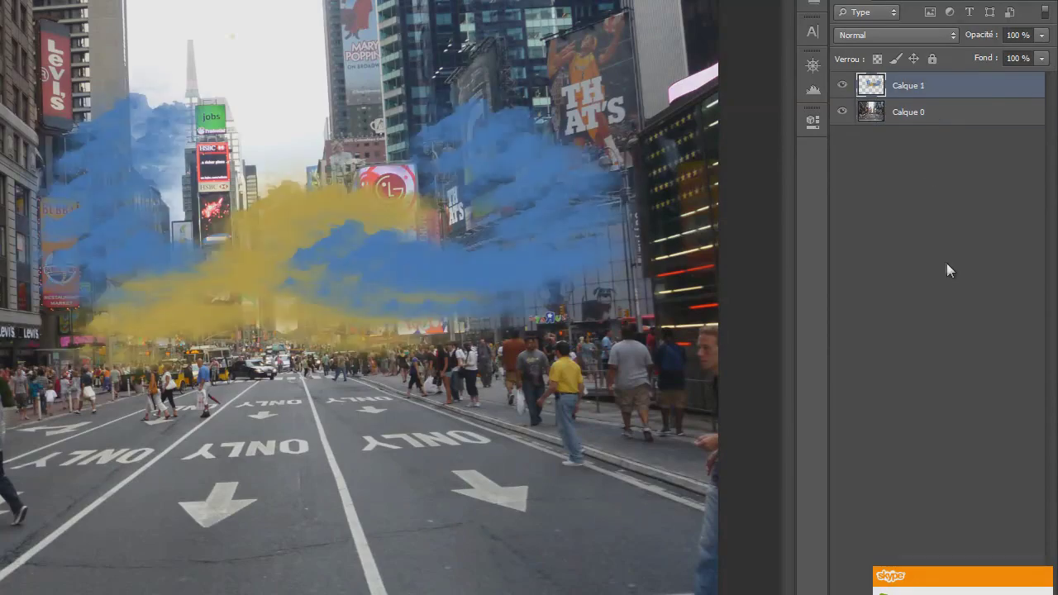
# Deselect all layers and shift the floating toolbox slightly outward past the photo's edge.
pyautogui.click(947, 266)
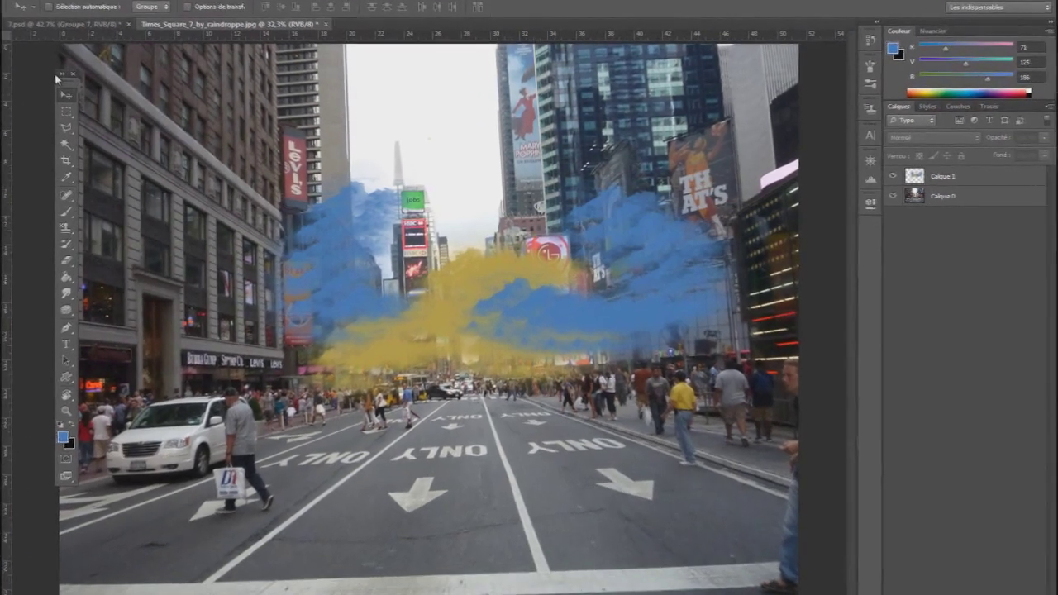
pyautogui.moveTo(91, 87)
pyautogui.mouseDown()
pyautogui.moveTo(68, 82)
pyautogui.moveTo(76, 87)
pyautogui.mouseUp()
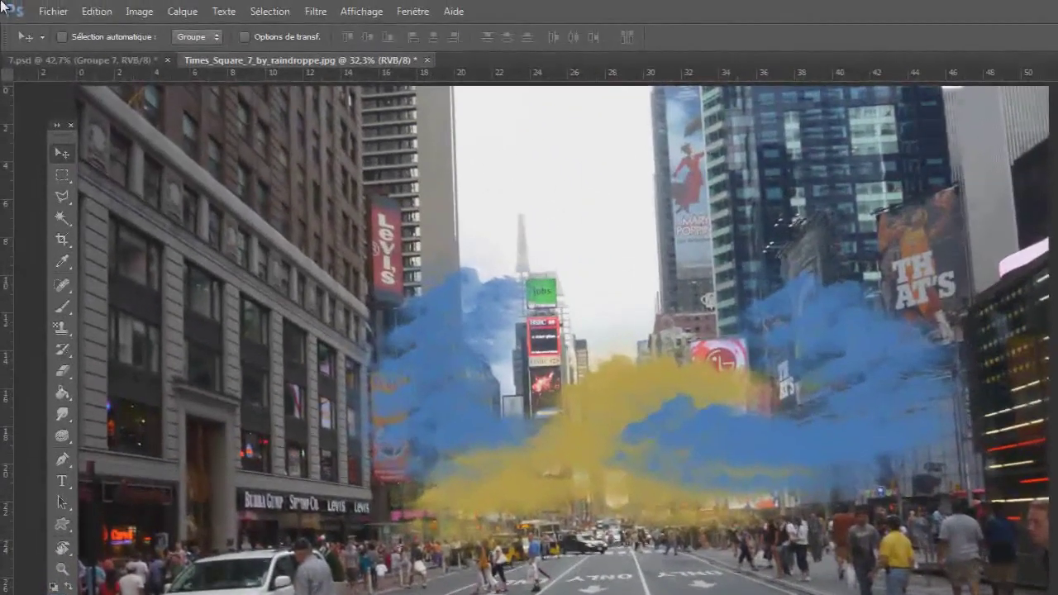